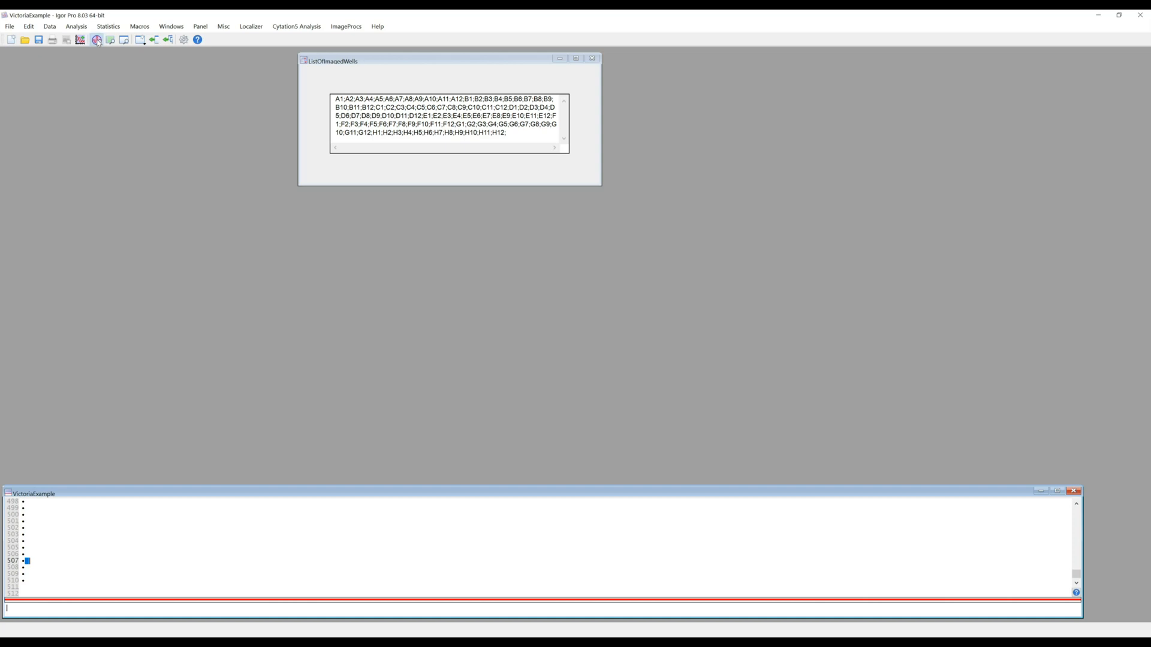
Step: Open the Data Browser and examine the statistics and plot of the PartitionCoef_E7 wave in the root folder
left_click(96, 40)
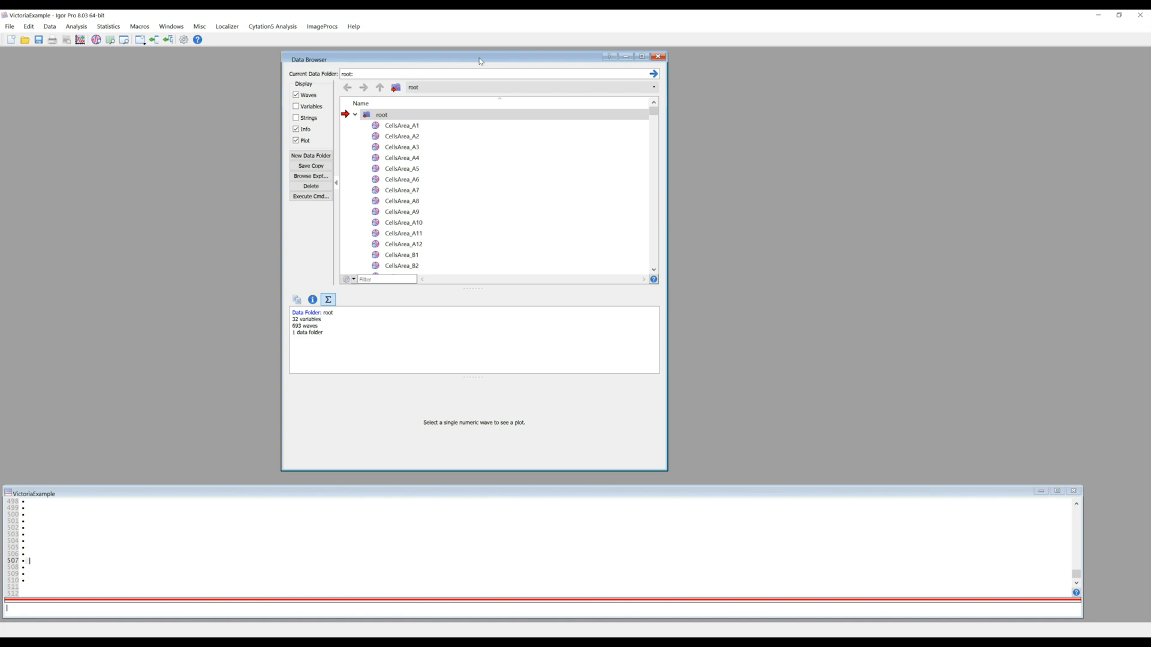
left_click(379, 117)
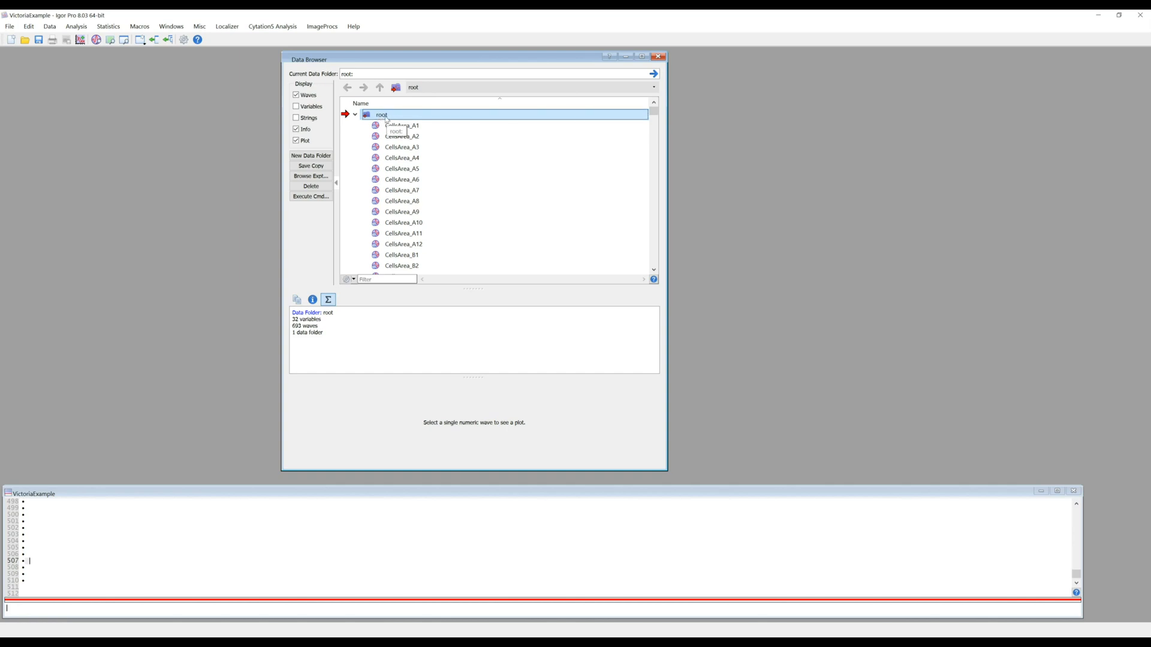
scroll(408, 176, "down", 3)
scroll(408, 176, "down", 20)
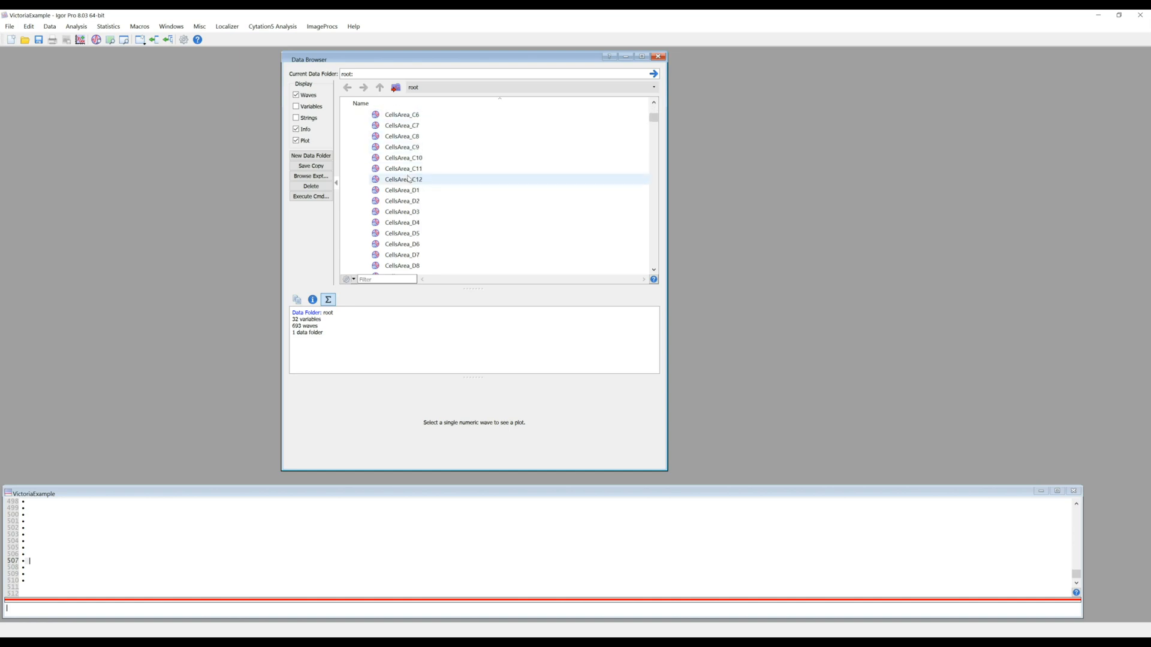
scroll(408, 178, "down", 20)
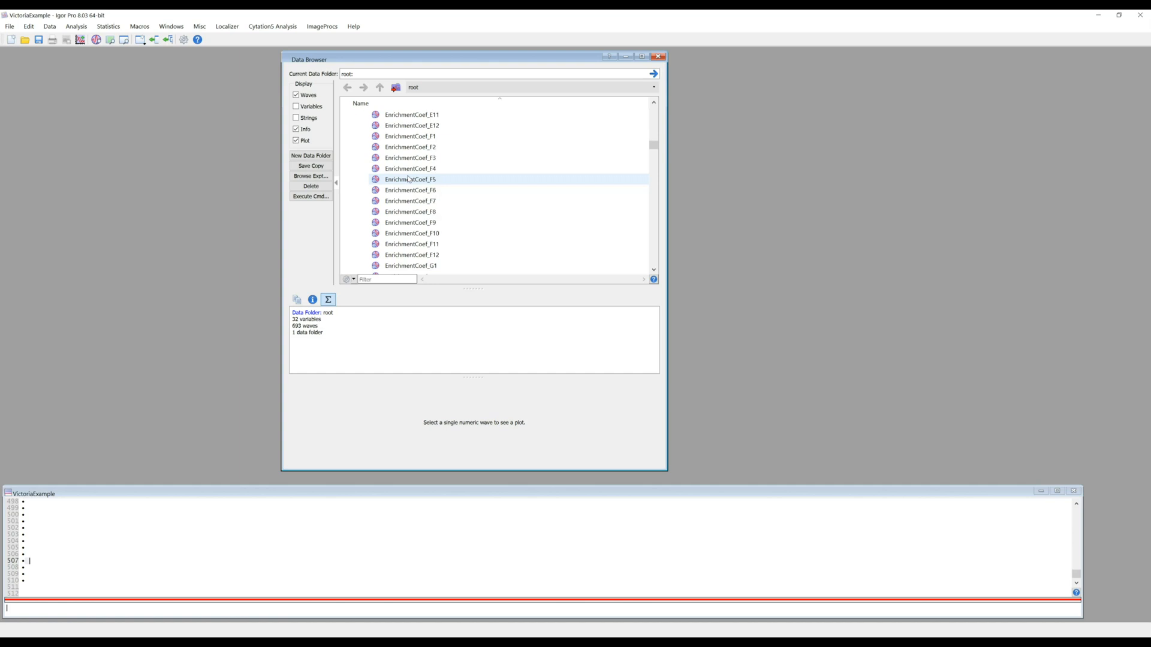
scroll(409, 180, "down", 15)
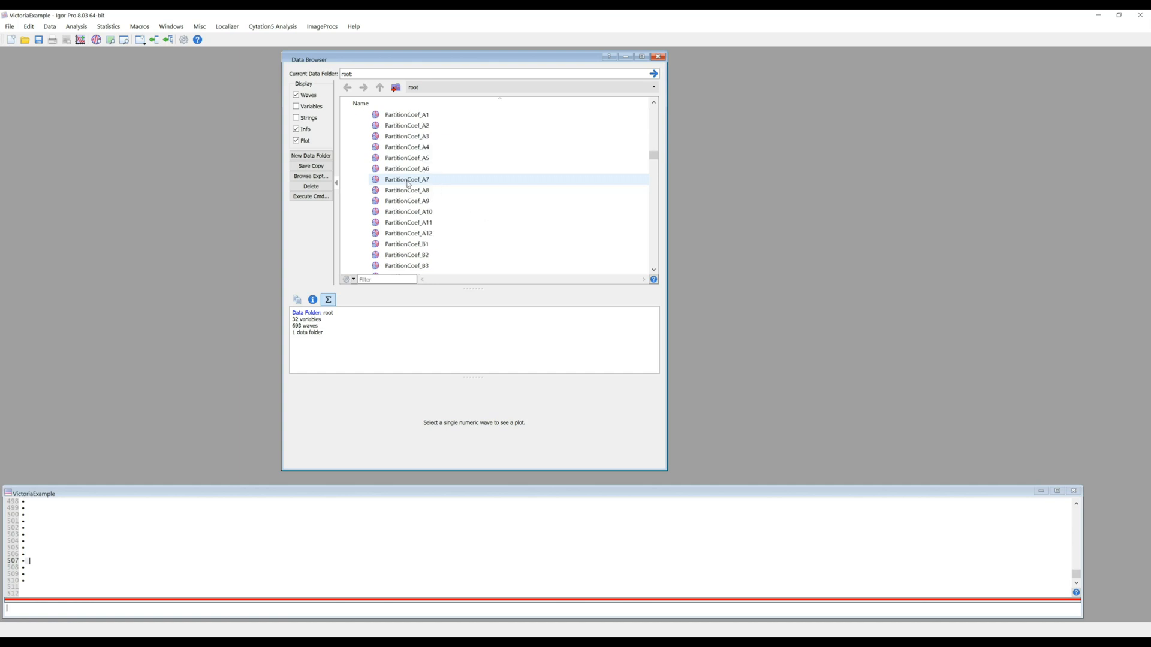
scroll(408, 184, "down", 8)
scroll(408, 183, "down", 8)
left_click(408, 183)
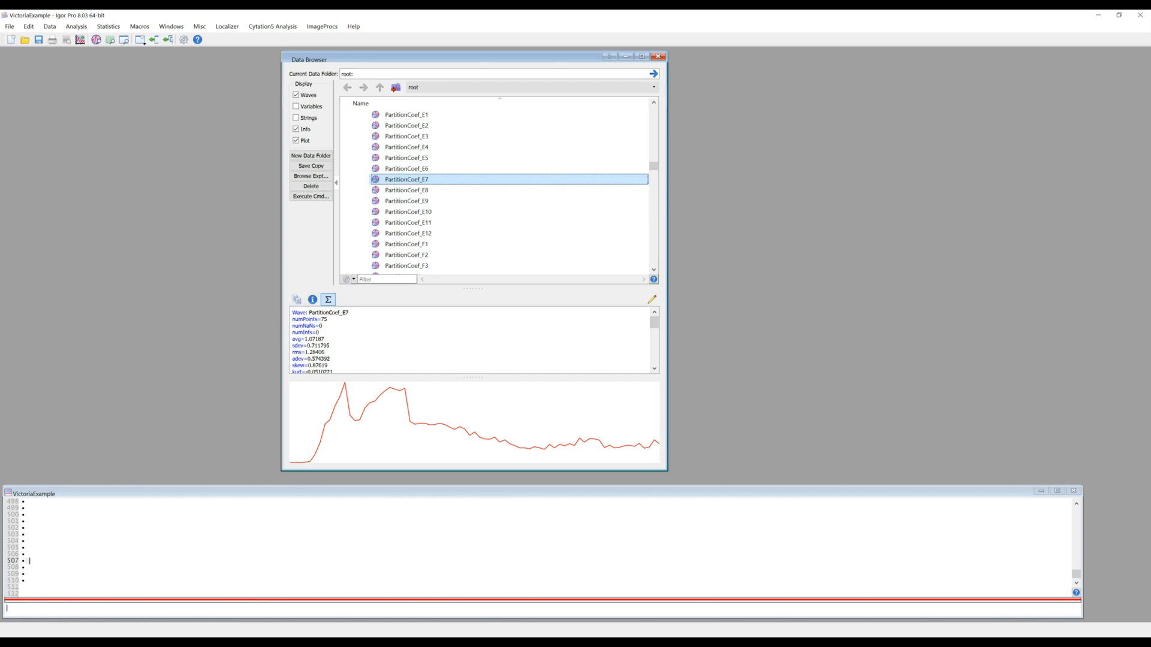
scroll(471, 341, "down", 6)
scroll(471, 340, "up", 5)
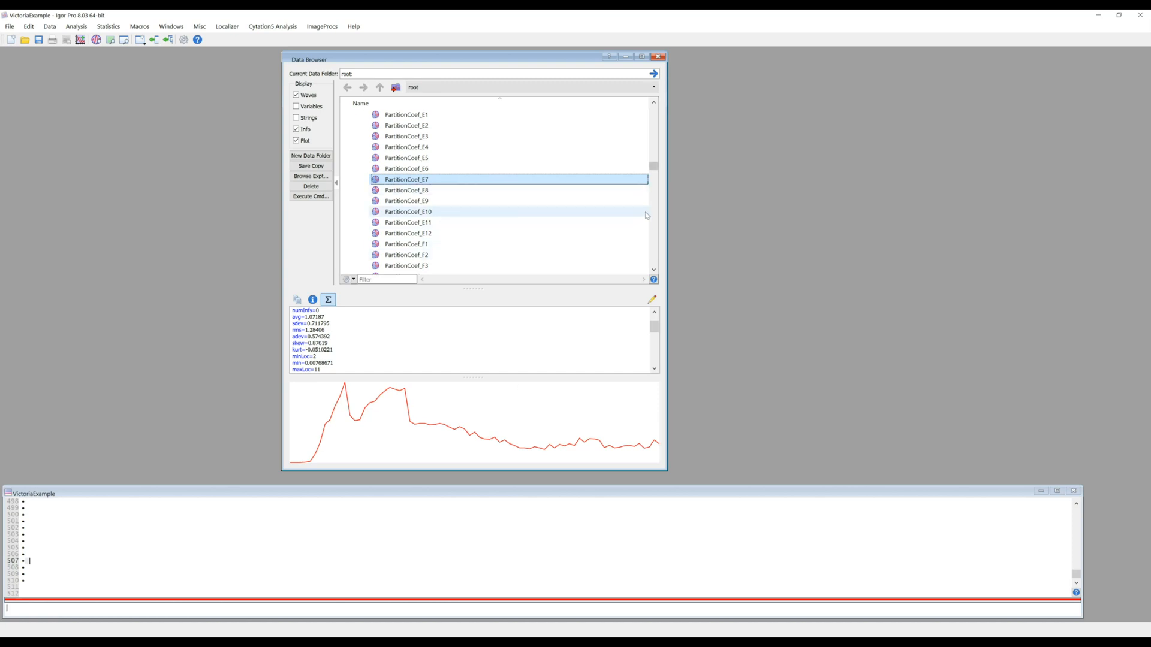
Step: Preview the TimeAxis_A1 wave in a taller Data Browser and examine its minimum value
scroll(547, 236, "down", 15)
scroll(551, 248, "down", 20)
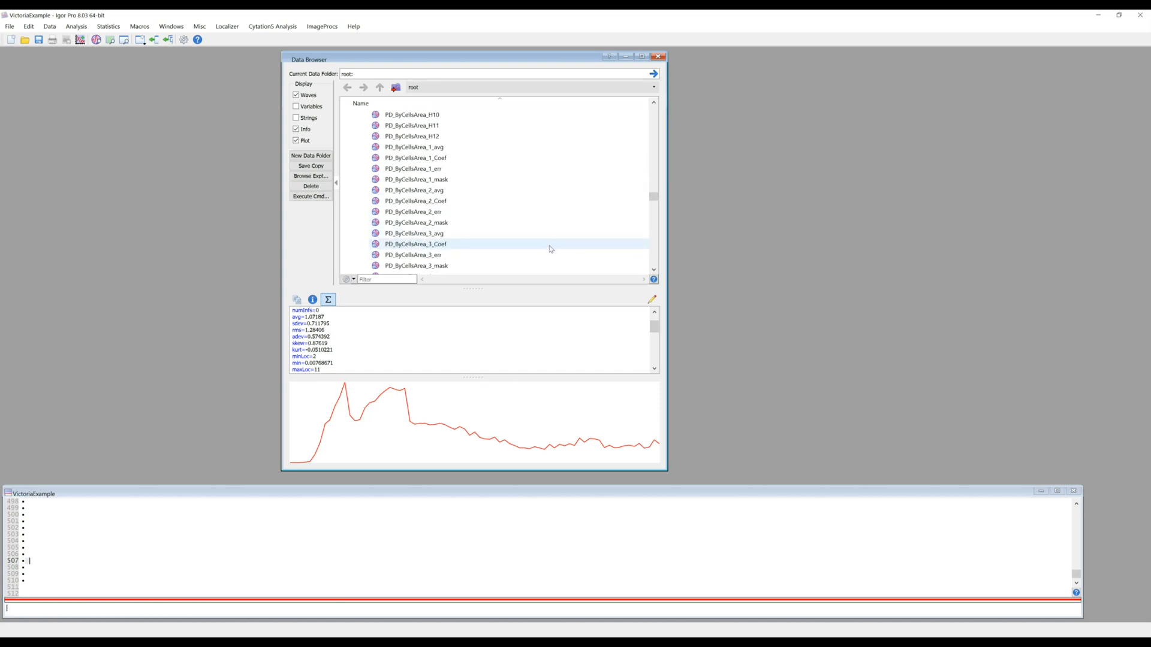
scroll(550, 251, "down", 20)
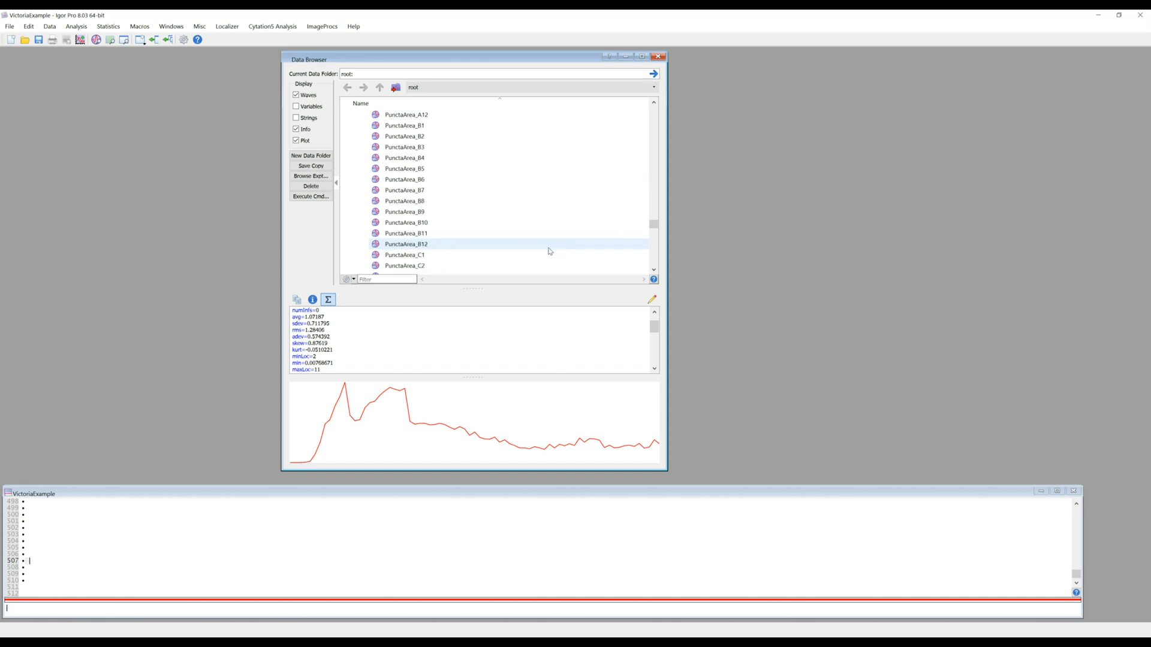
scroll(548, 251, "down", 6)
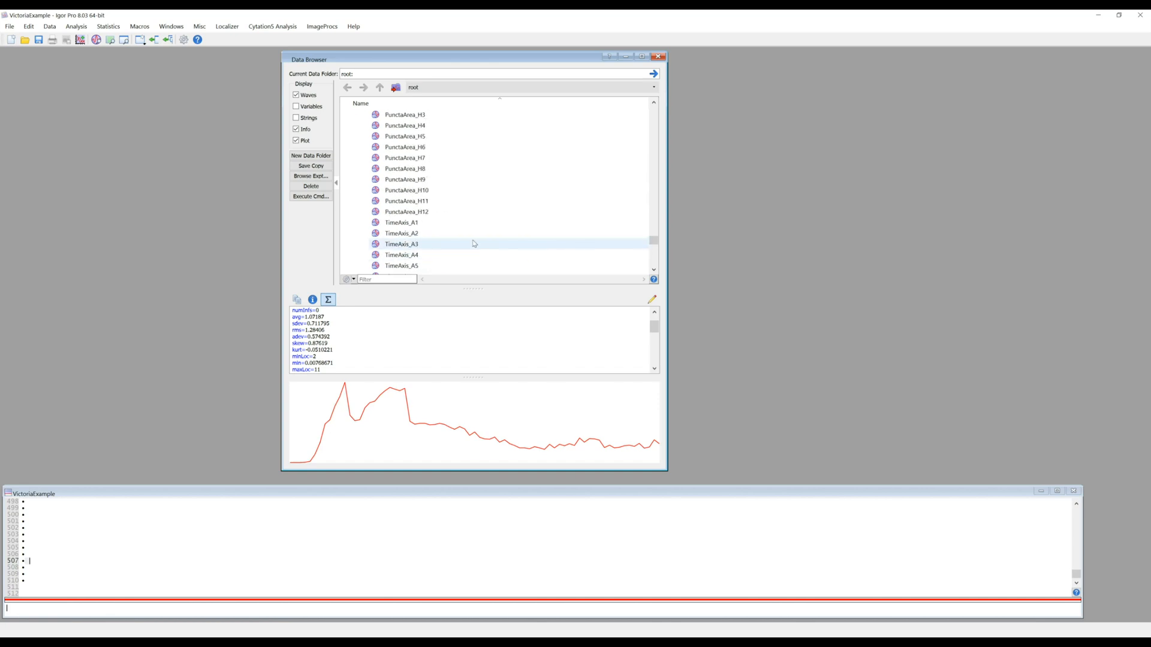
left_click(403, 225)
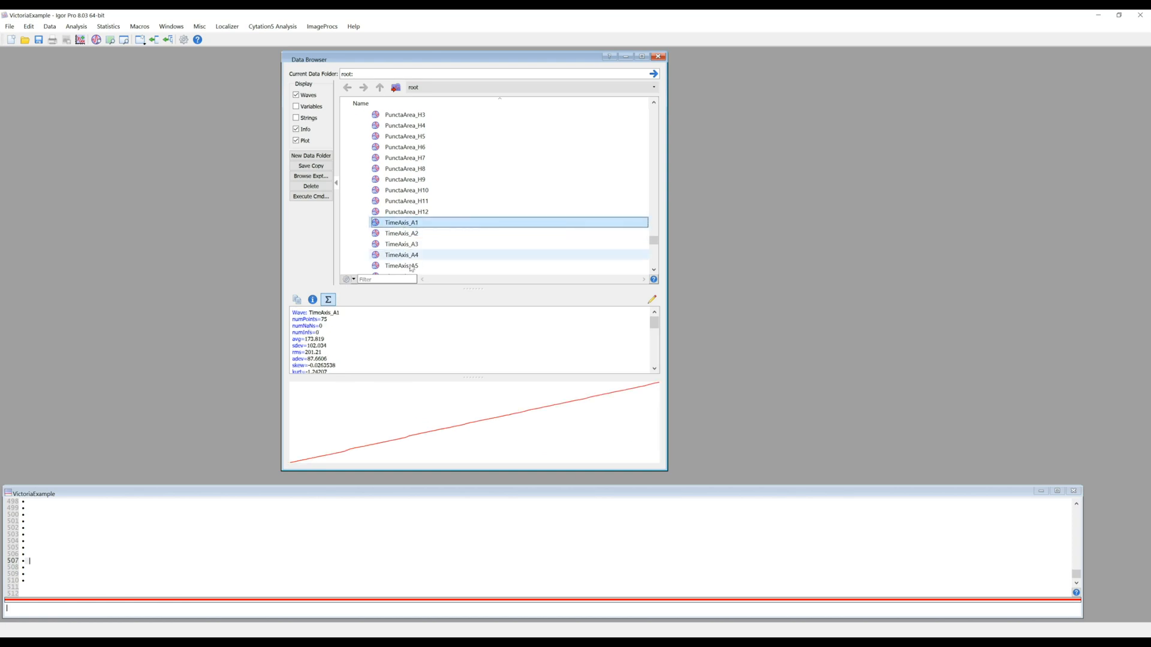
left_click_drag(451, 471, 455, 570)
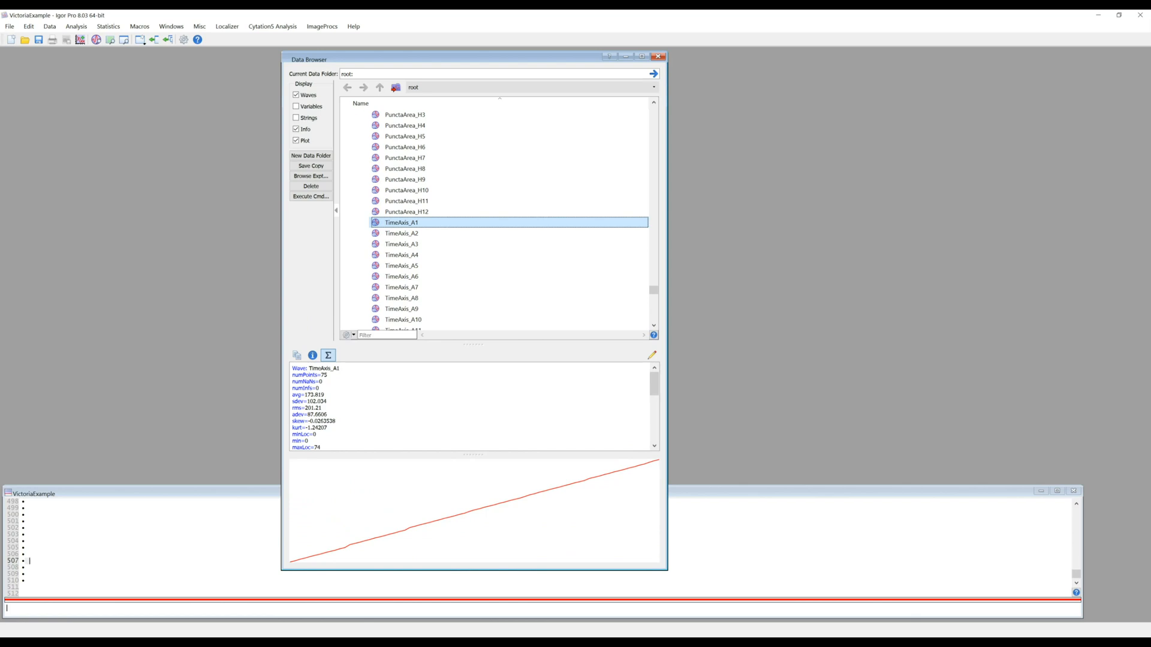
double_click(306, 441)
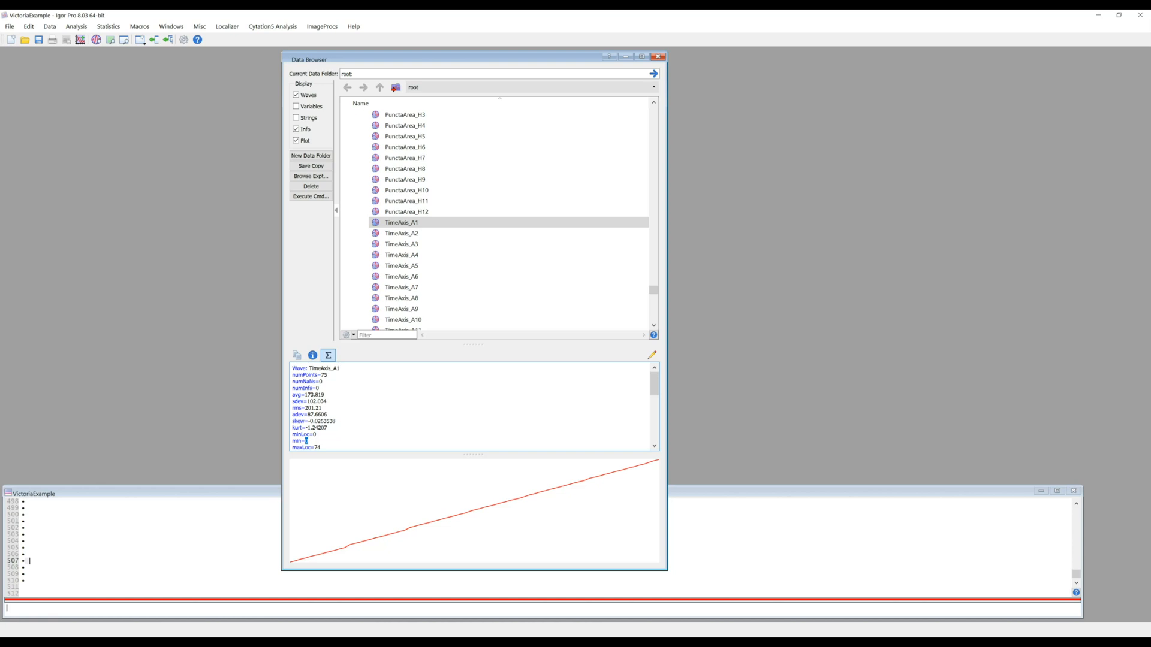
Step: Preview the TimeAxis_B1 wave and examine its minimum value in the wave statistics
scroll(480, 287, "down", 2)
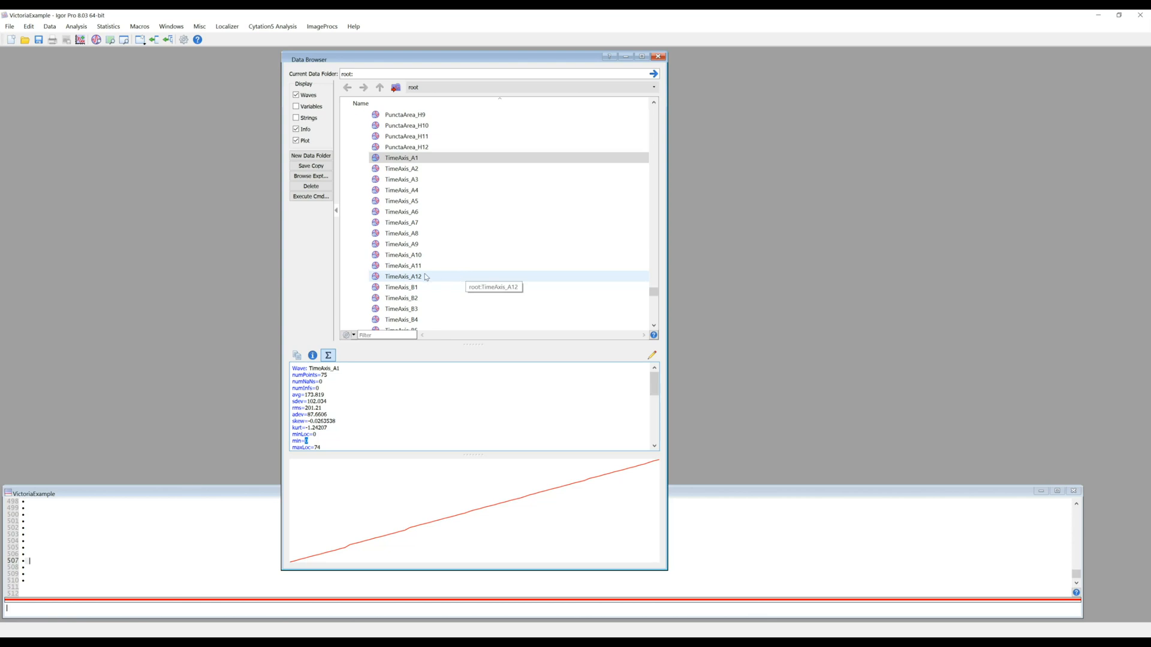
left_click(399, 287)
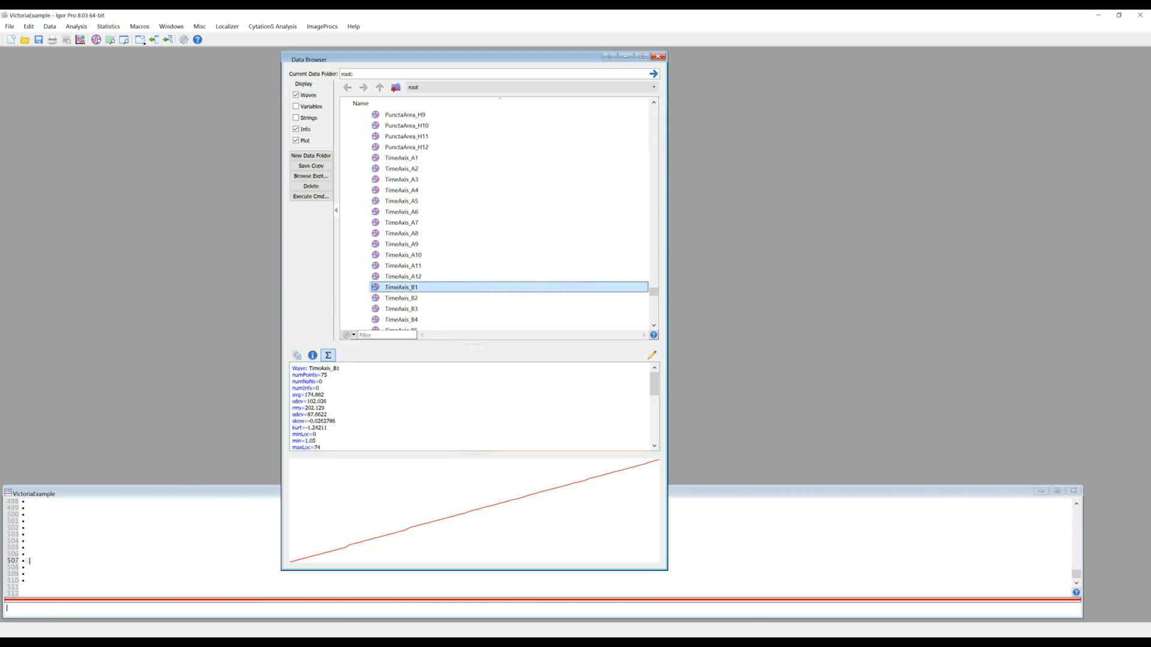
left_click_drag(305, 442, 316, 441)
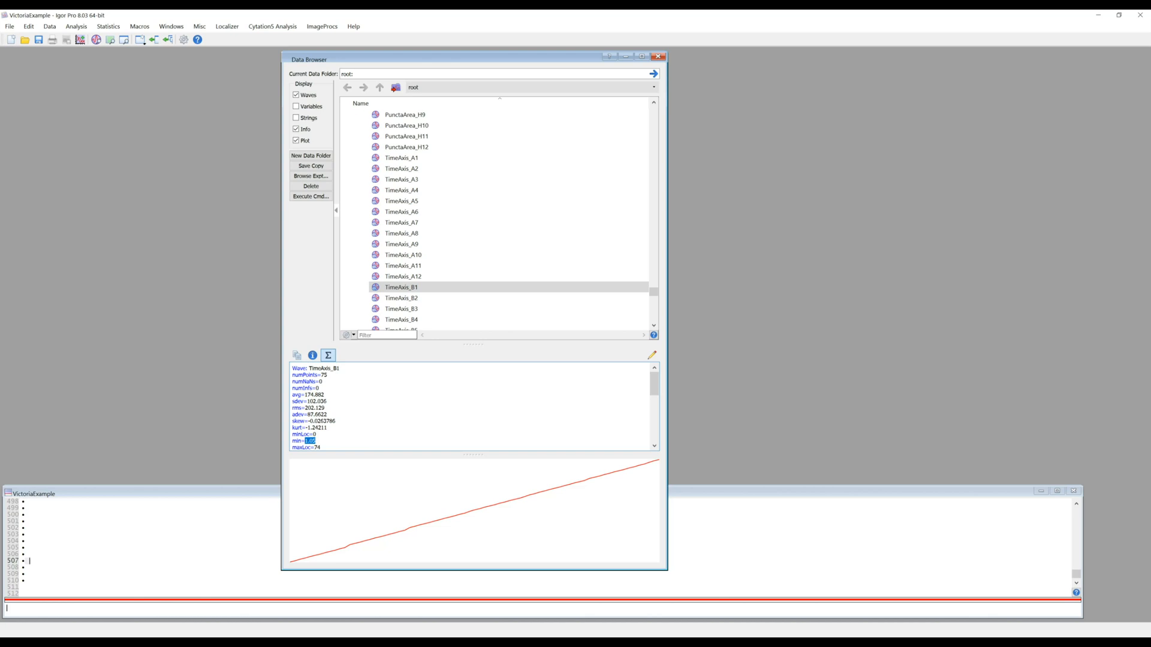
left_click(318, 441)
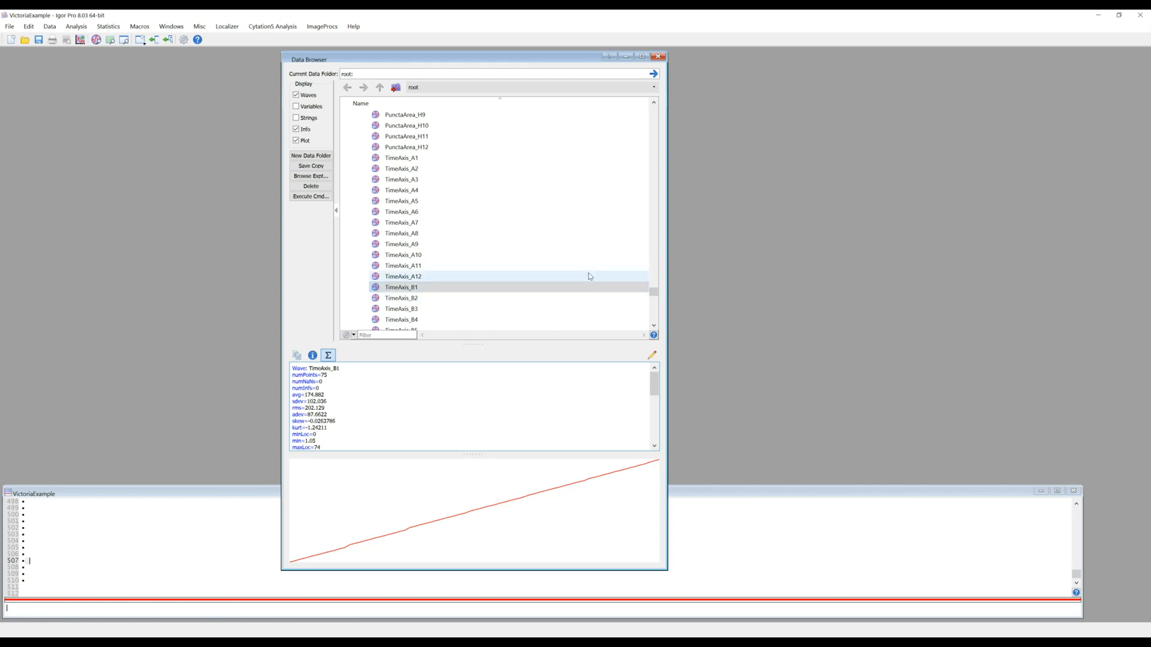
Step: Close the Data Browser and move the ListOfImagedWells panel aside to clear space for graphs
left_click(653, 313)
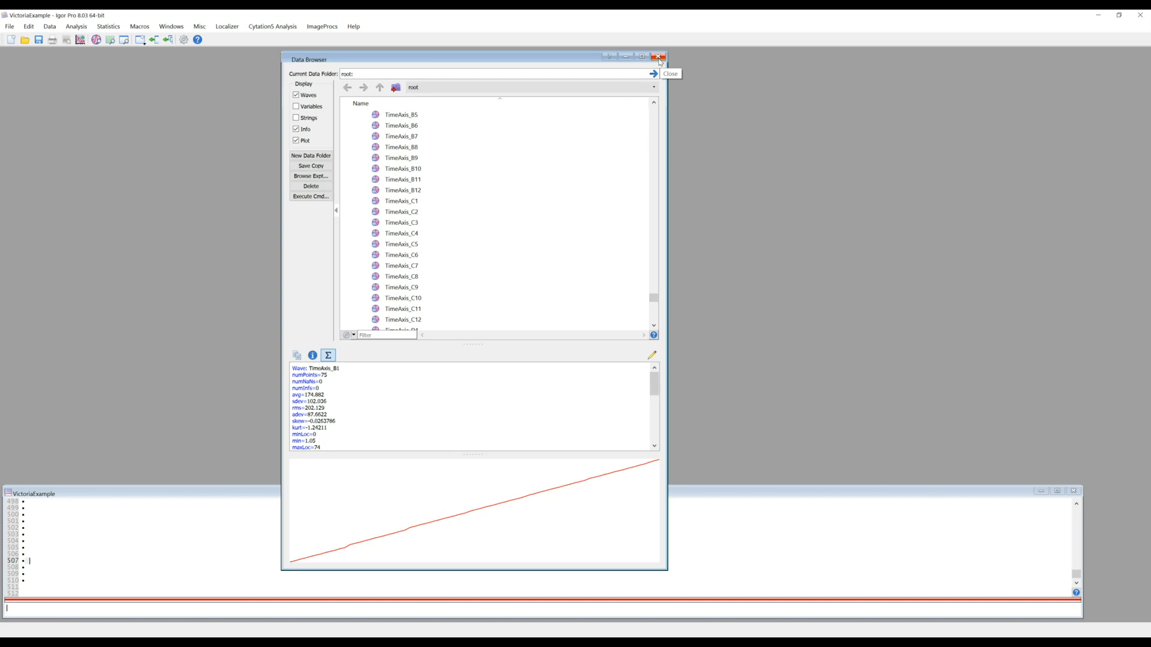
left_click(659, 57)
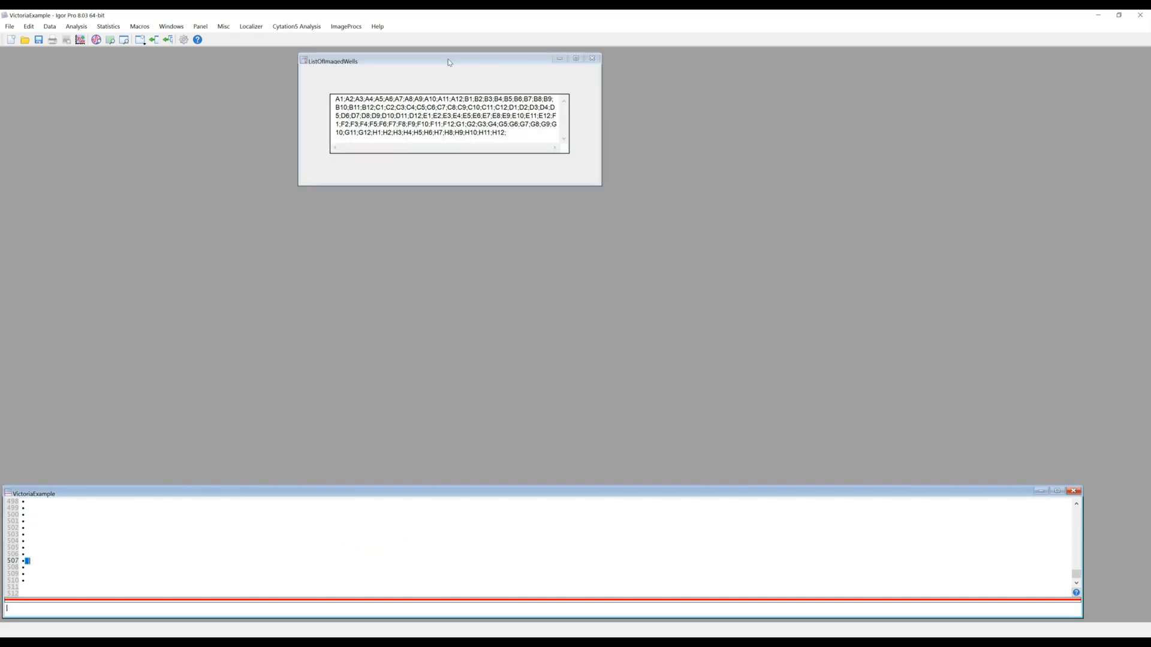
left_click_drag(448, 60, 981, 69)
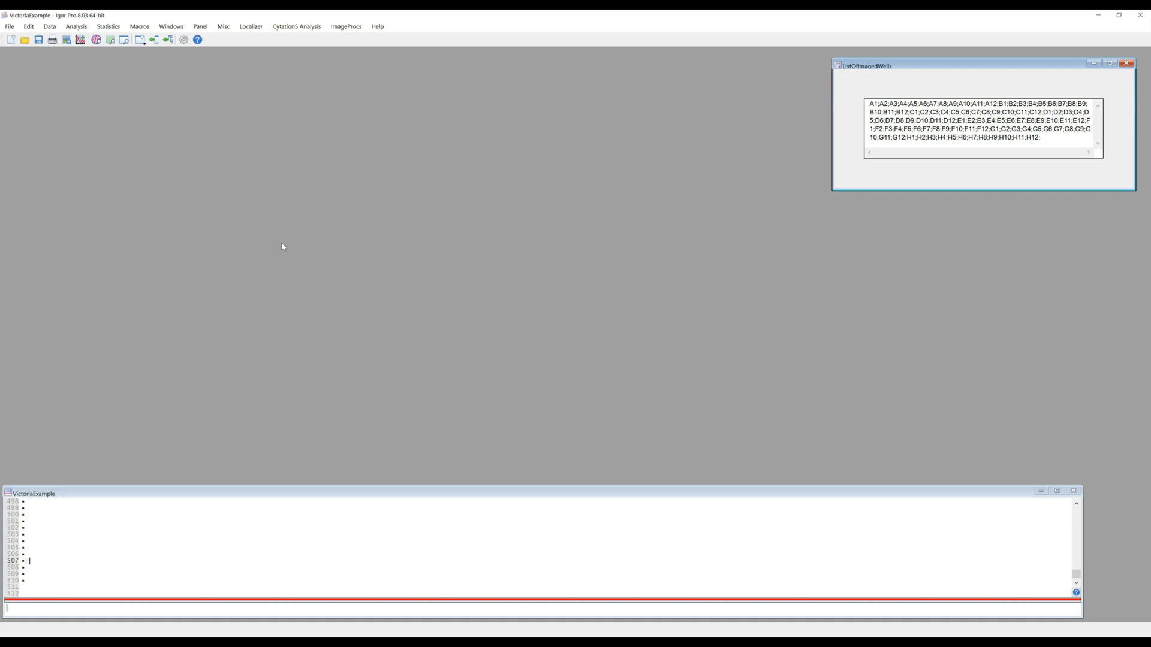
Step: Plot the PartitionCoef measurement for the entire row A and enlarge the resulting graph
left_click(297, 29)
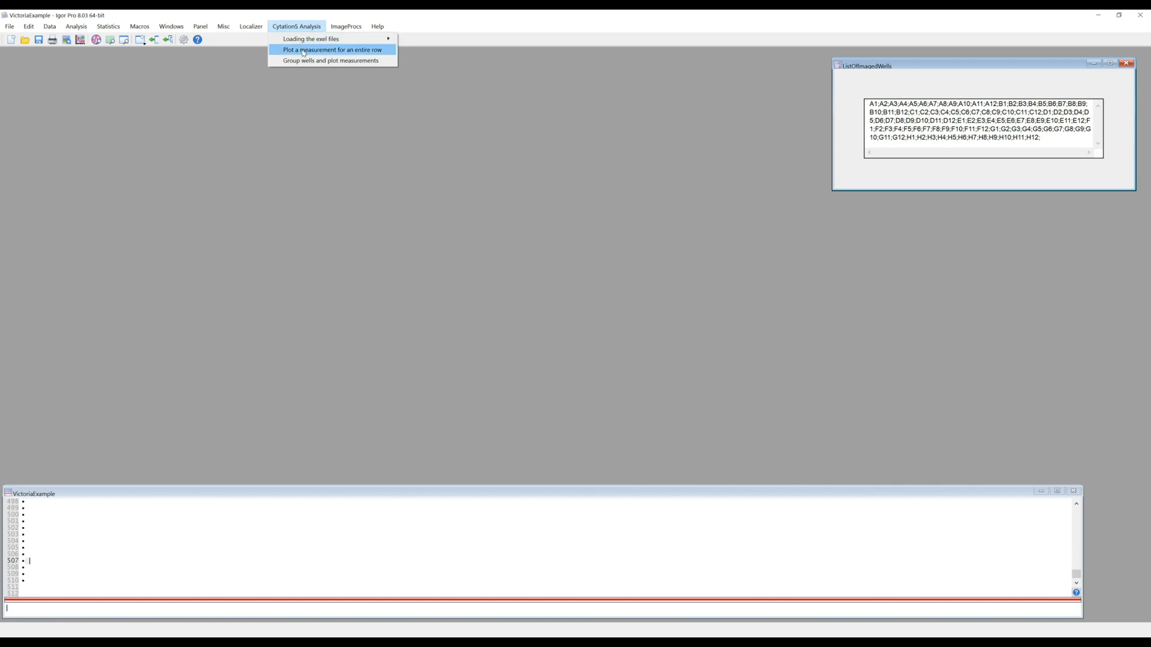
left_click(303, 51)
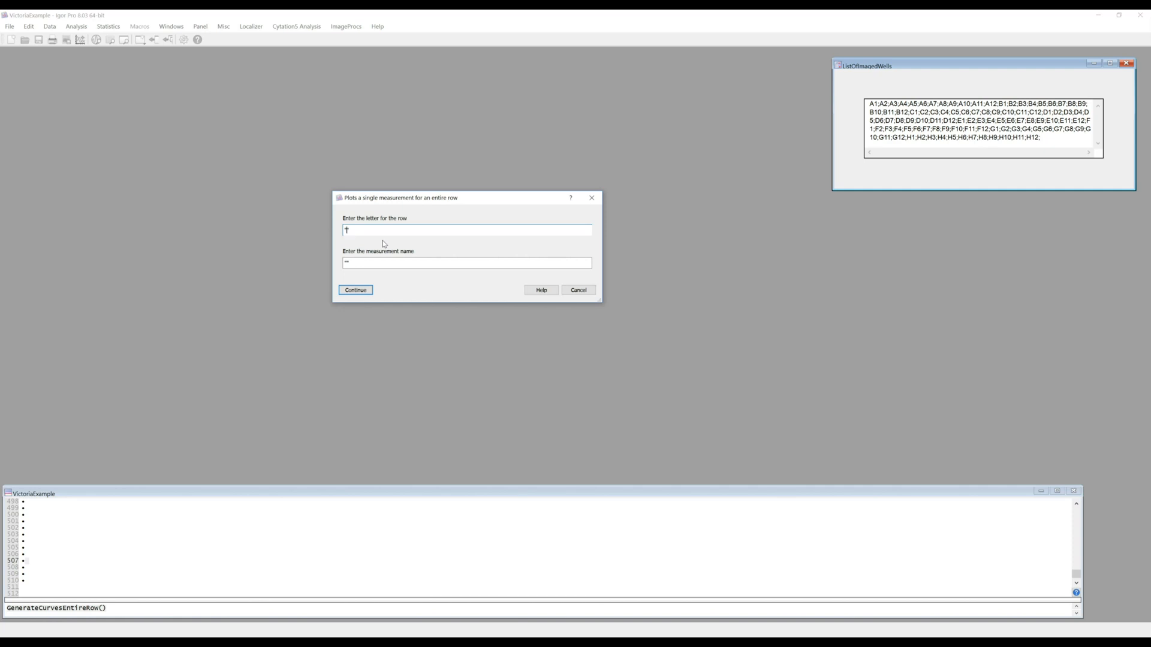
type("A")
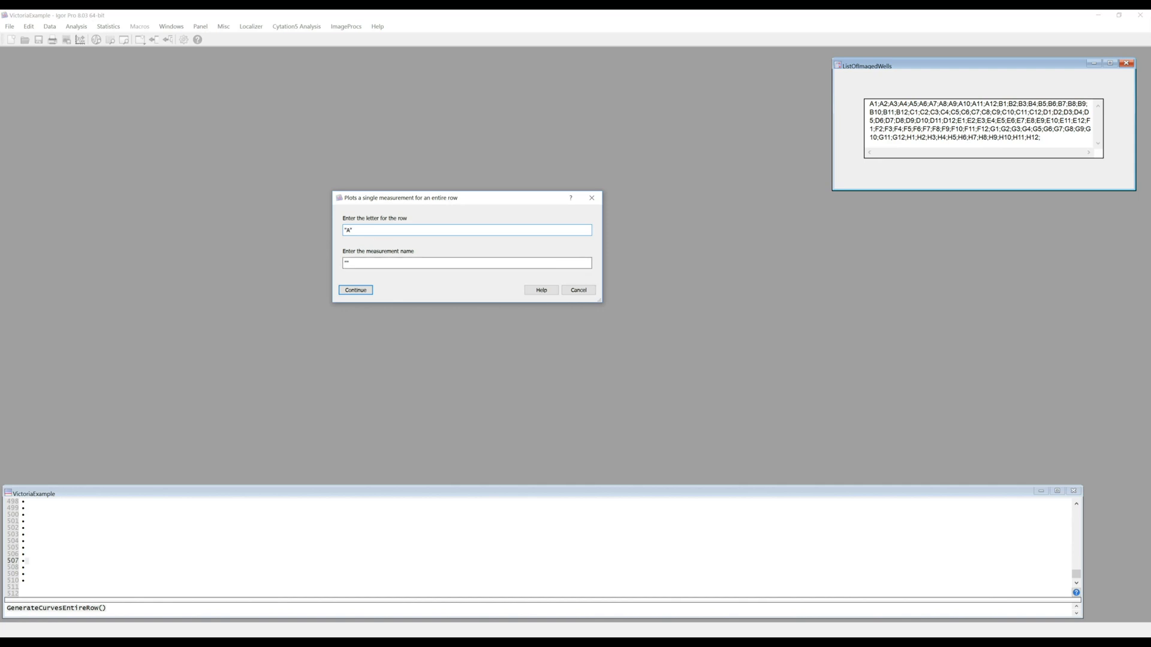
key("Tab")
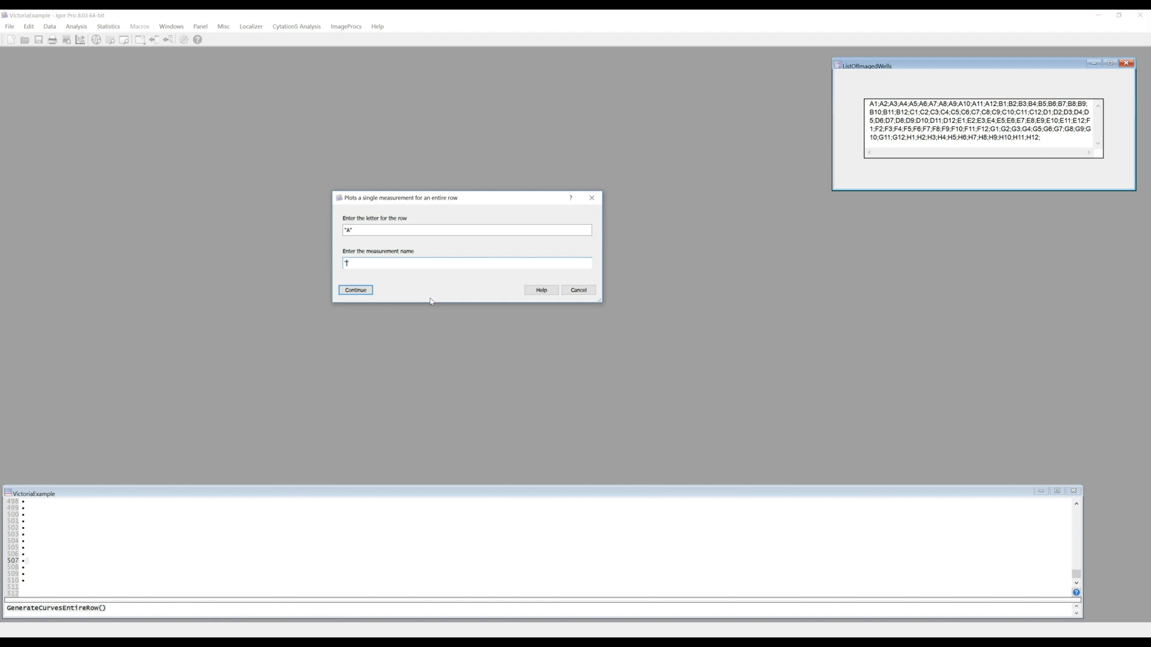
type("\"PartitionCoef")
left_click(356, 290)
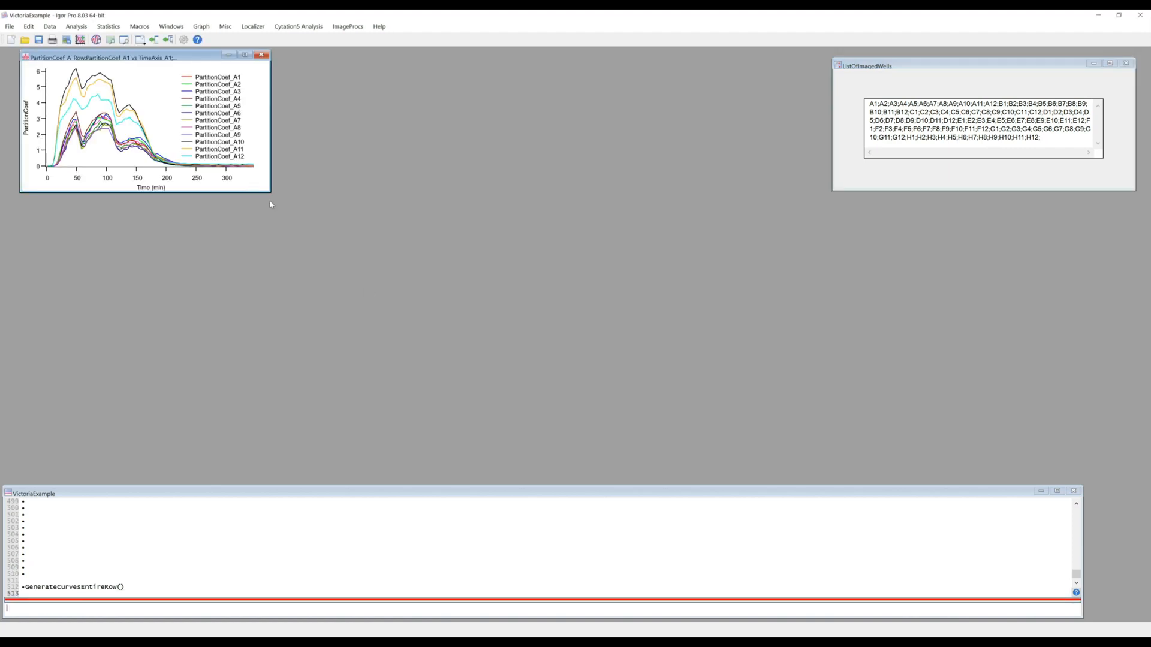
left_click_drag(271, 193, 367, 292)
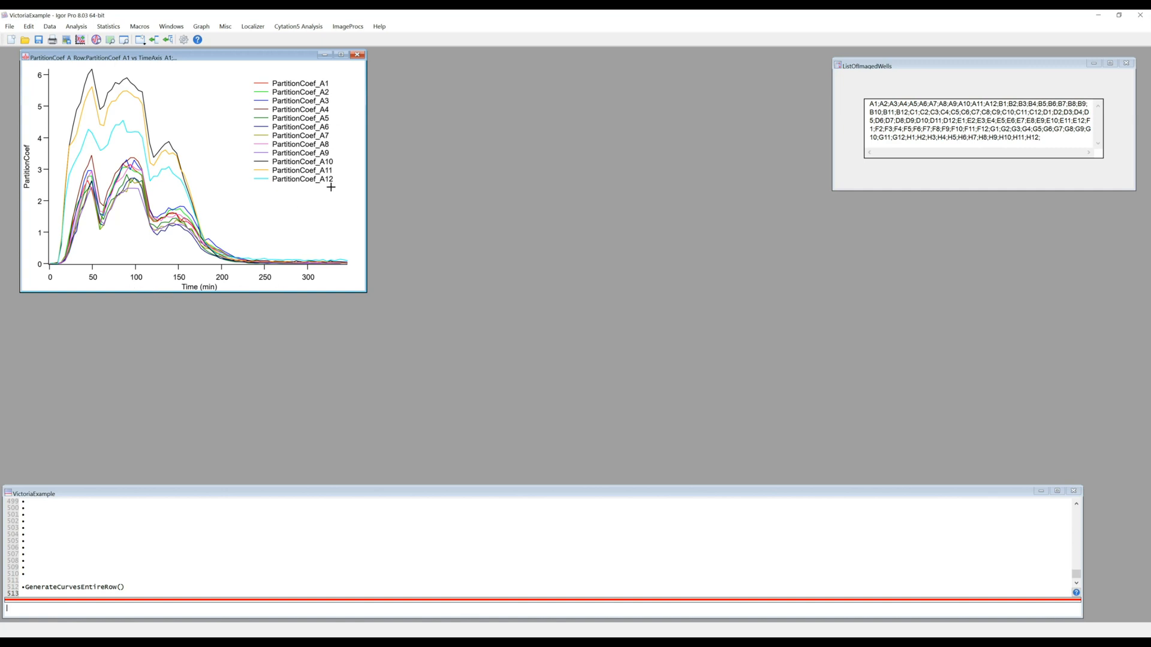
Step: Plot the PD_ByCellsArea measurement for the entire row B, copying the measurement name from the dialog's help message
left_click(300, 26)
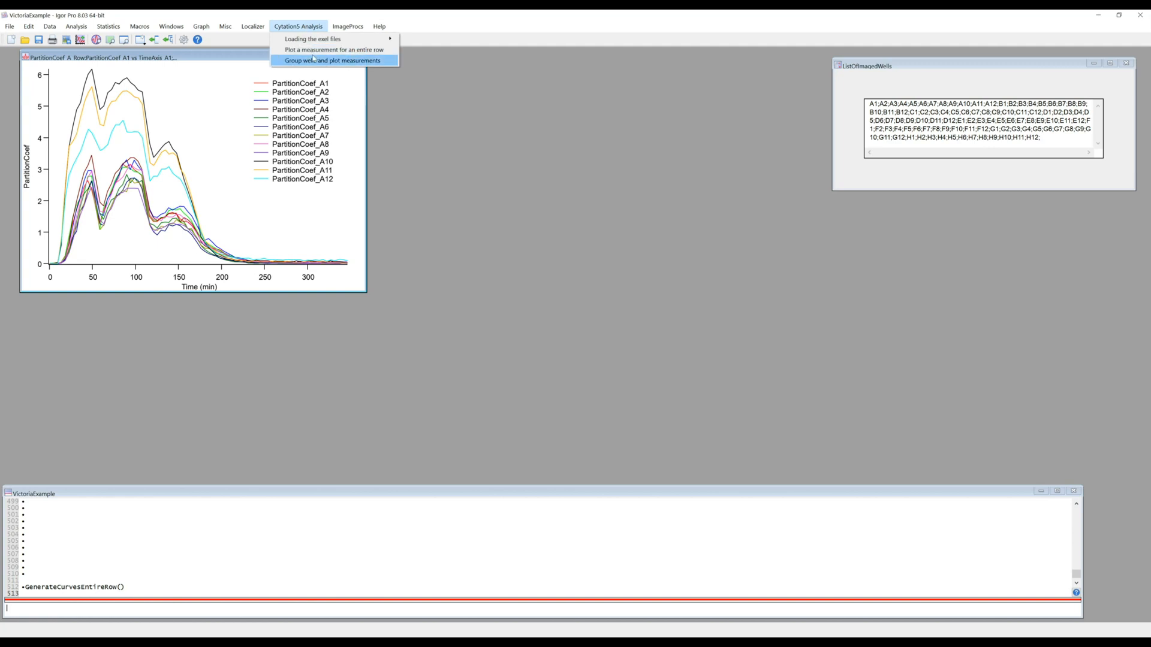
left_click(318, 50)
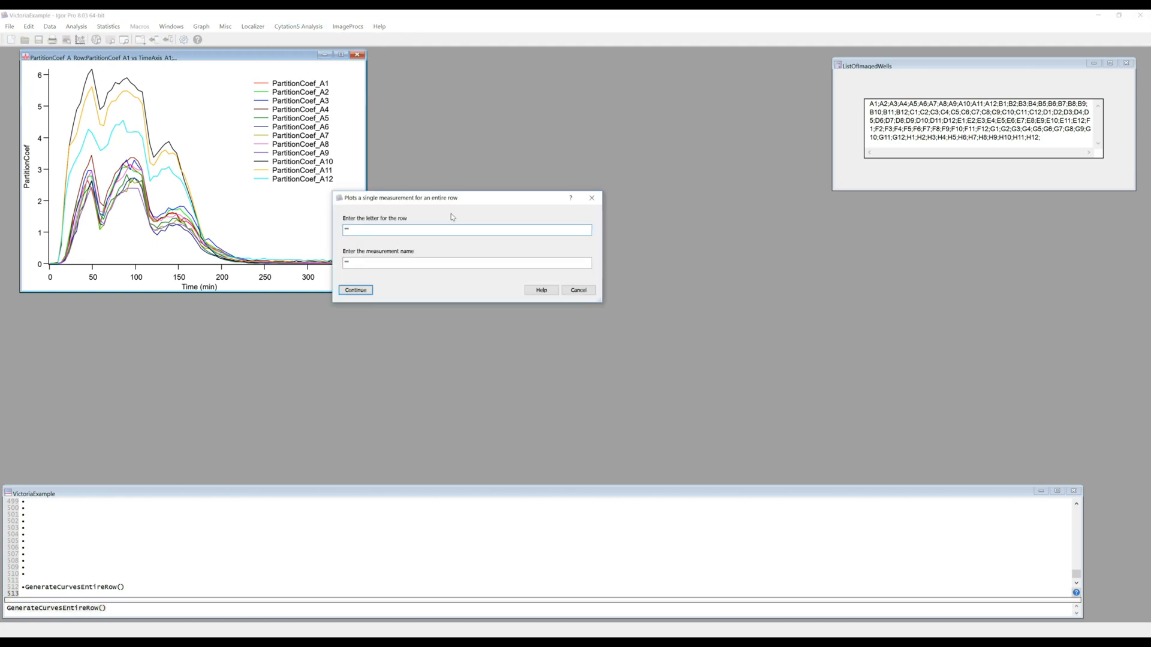
left_click(362, 261)
left_click(536, 291)
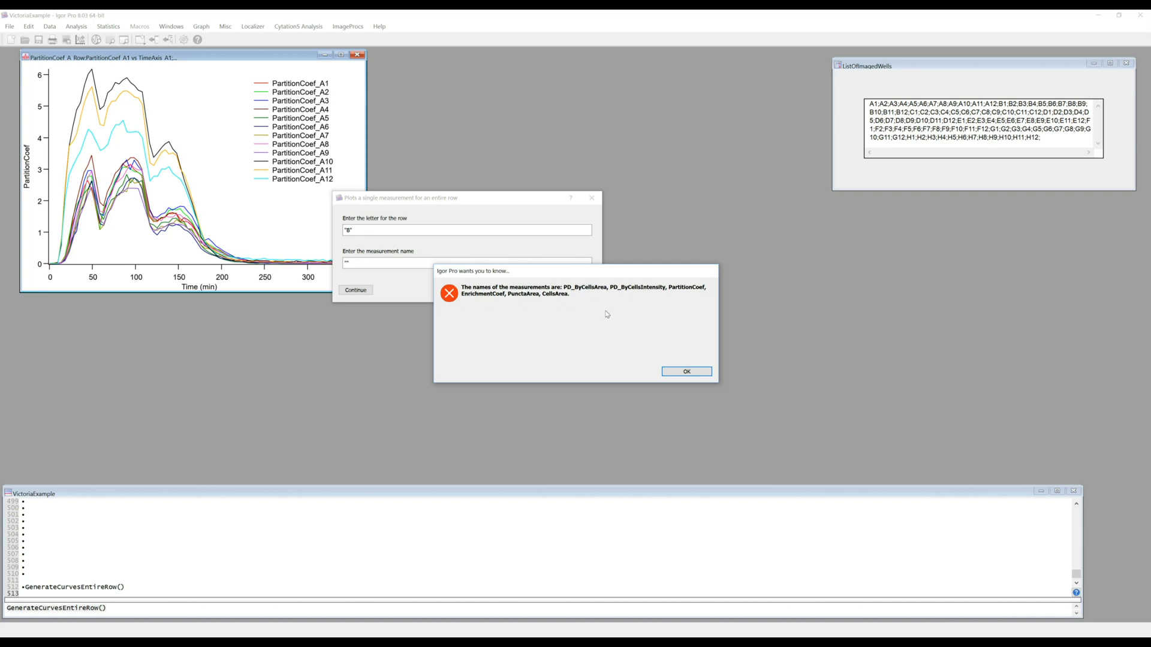
left_click_drag(563, 287, 610, 292)
key("ctrl+c")
left_click(676, 373)
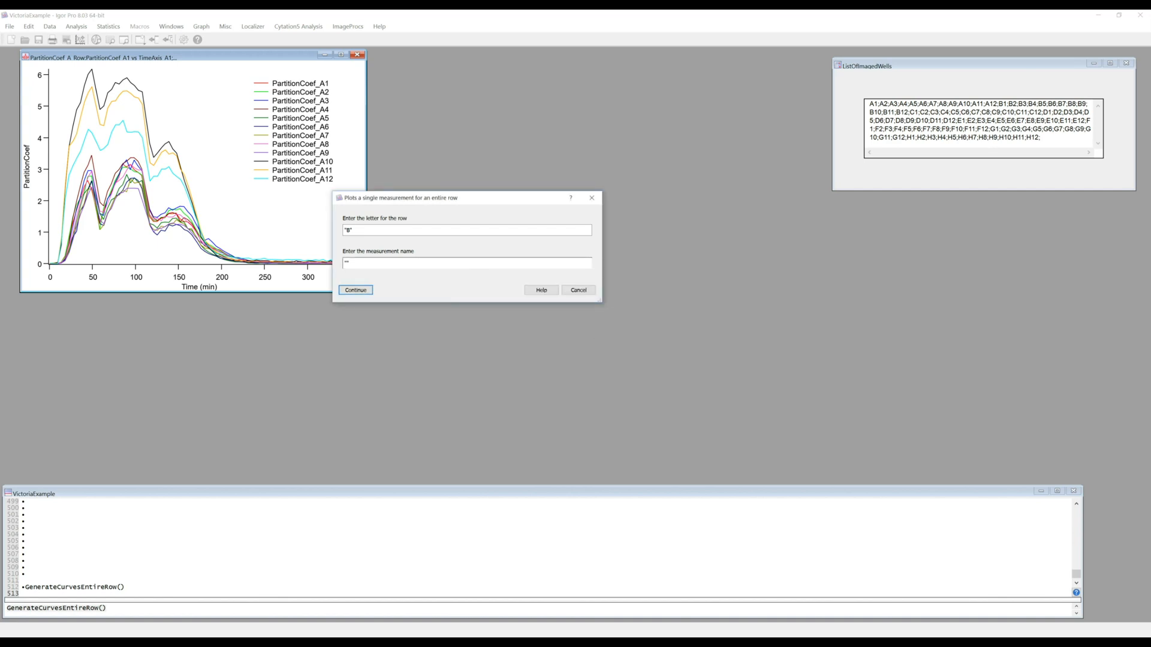
key("ctrl+v")
left_click(361, 291)
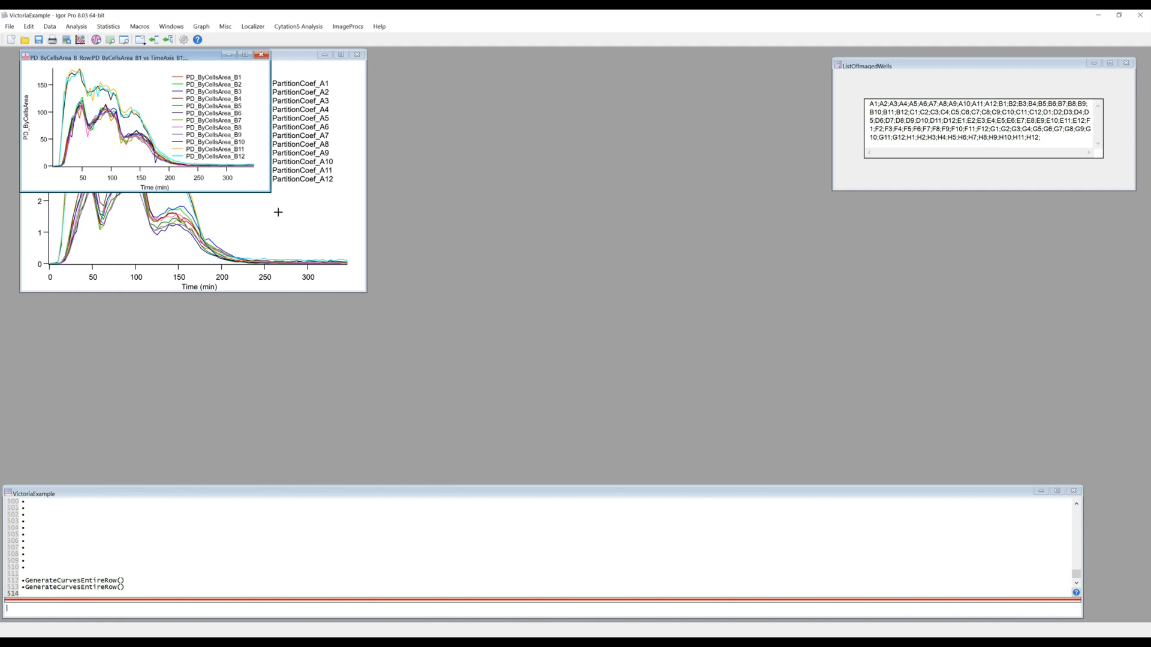
Step: Enlarge the row B graph and place it beside the row A graph, matching that graph's height
left_click_drag(269, 191, 368, 276)
left_click_drag(242, 55, 590, 58)
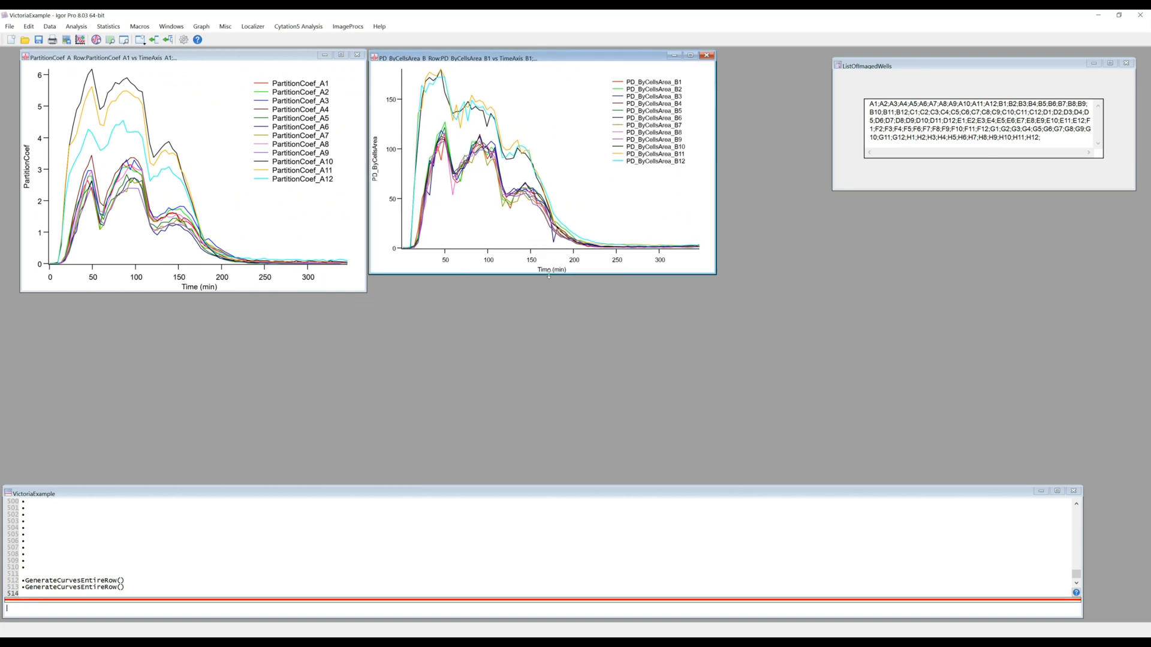
left_click_drag(549, 274, 549, 292)
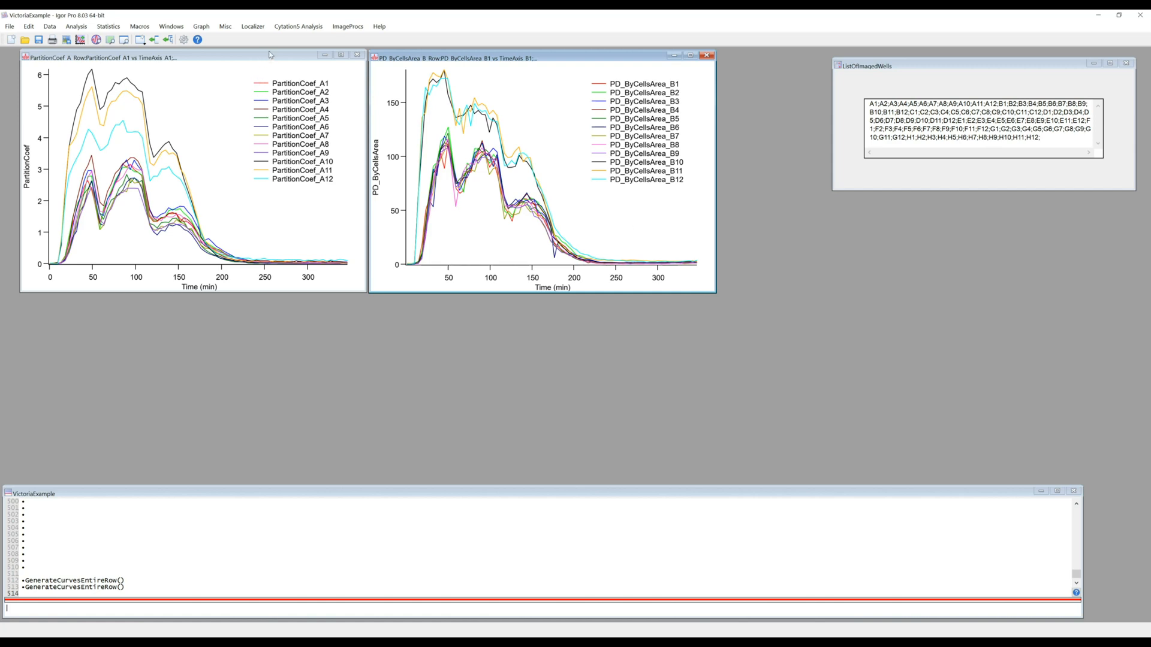
Step: Nudge the row A graph slightly and move the row B graph so that it partly overlaps it
left_click_drag(270, 50, 269, 52)
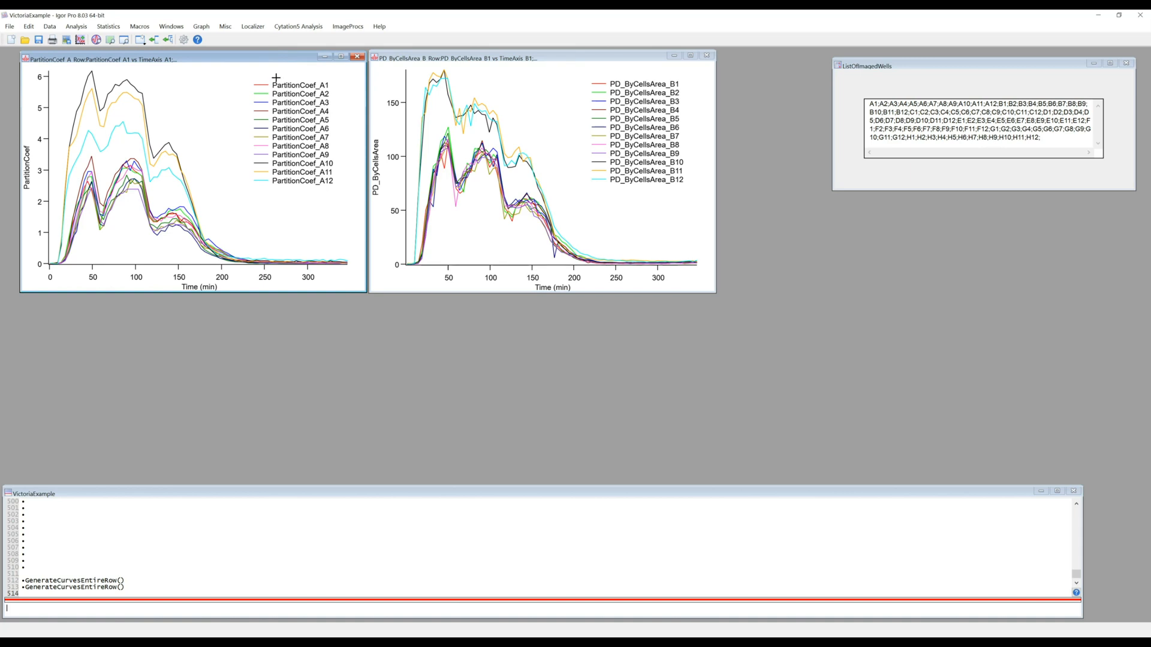
left_click(546, 60)
left_click_drag(546, 60, 437, 67)
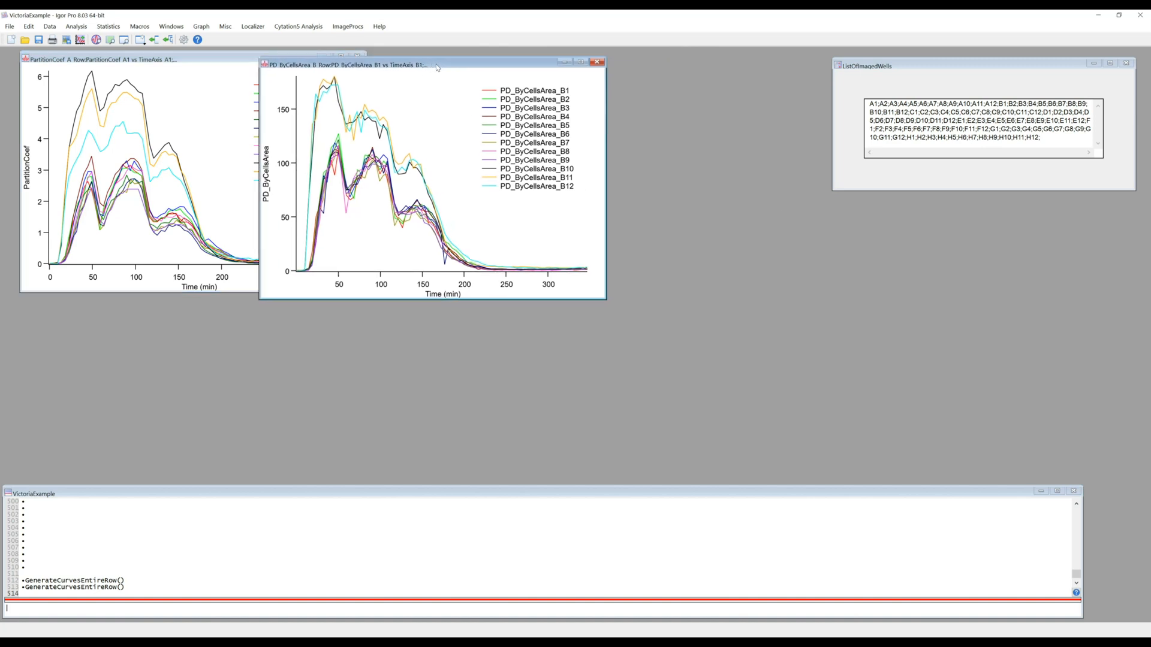
Step: Widen the row B graph and plot the PD_ByCellsArea measurement for the grouped wells B10;B11;B12
left_click_drag(606, 130, 725, 130)
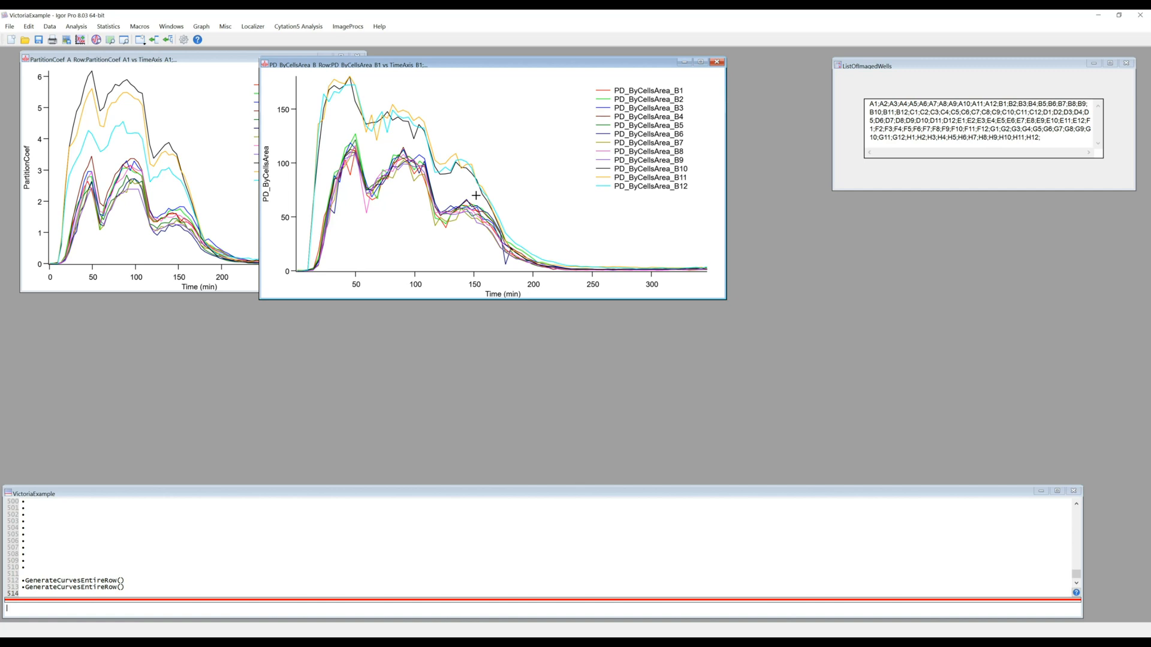
left_click(305, 28)
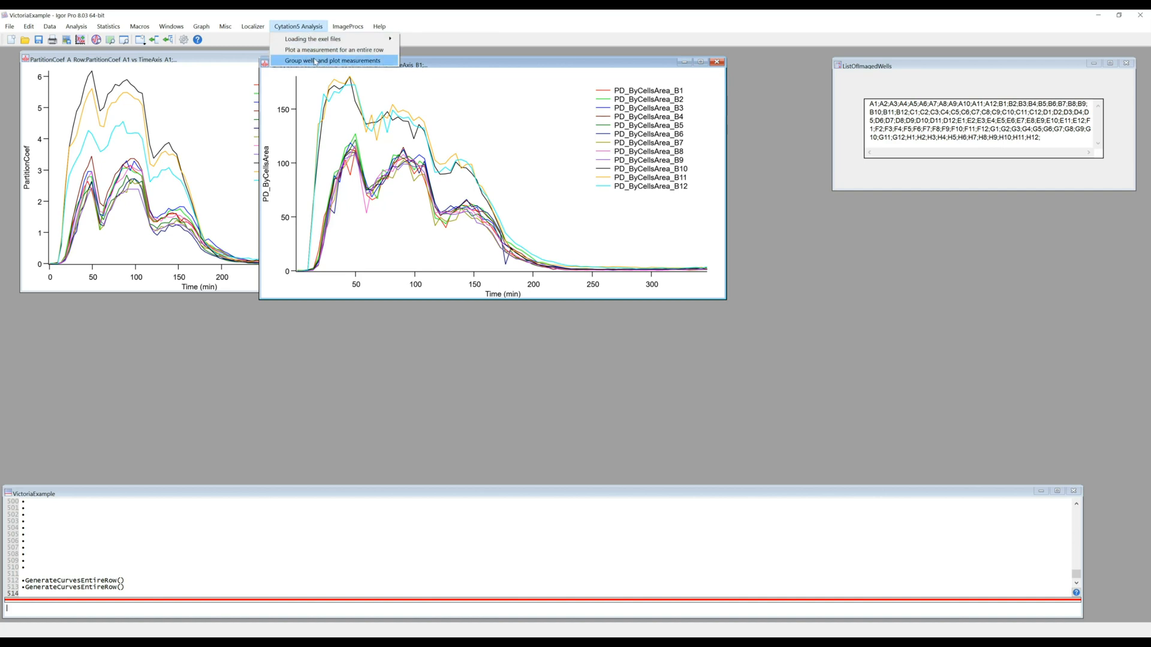
left_click(333, 61)
left_click_drag(511, 202, 640, 264)
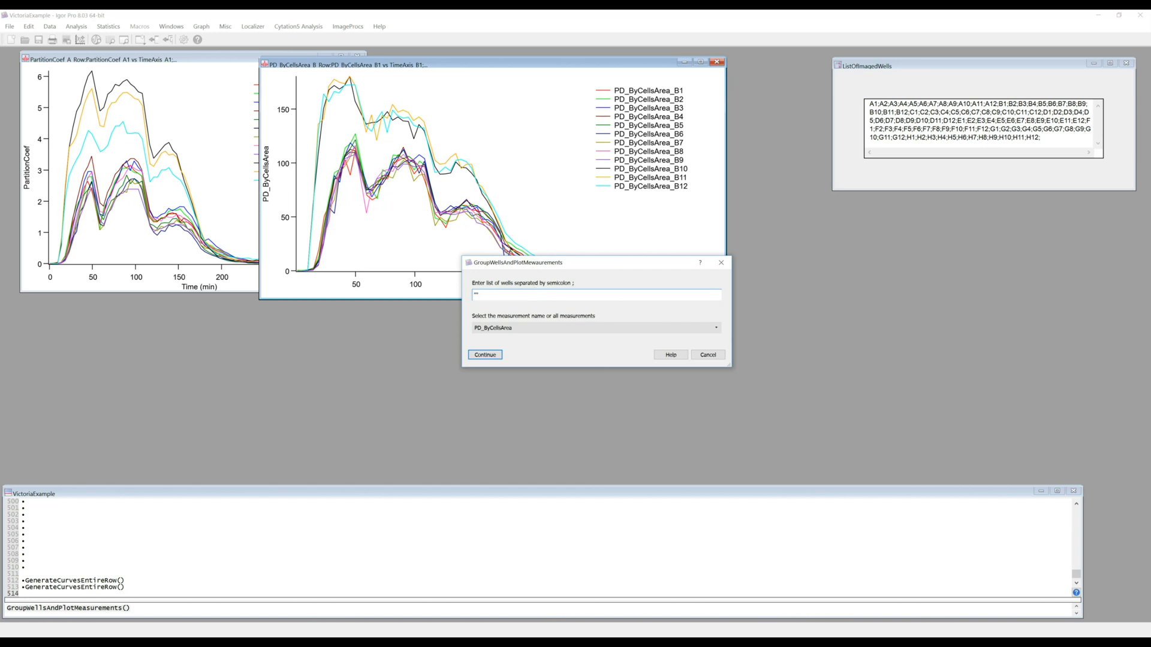
type("B")
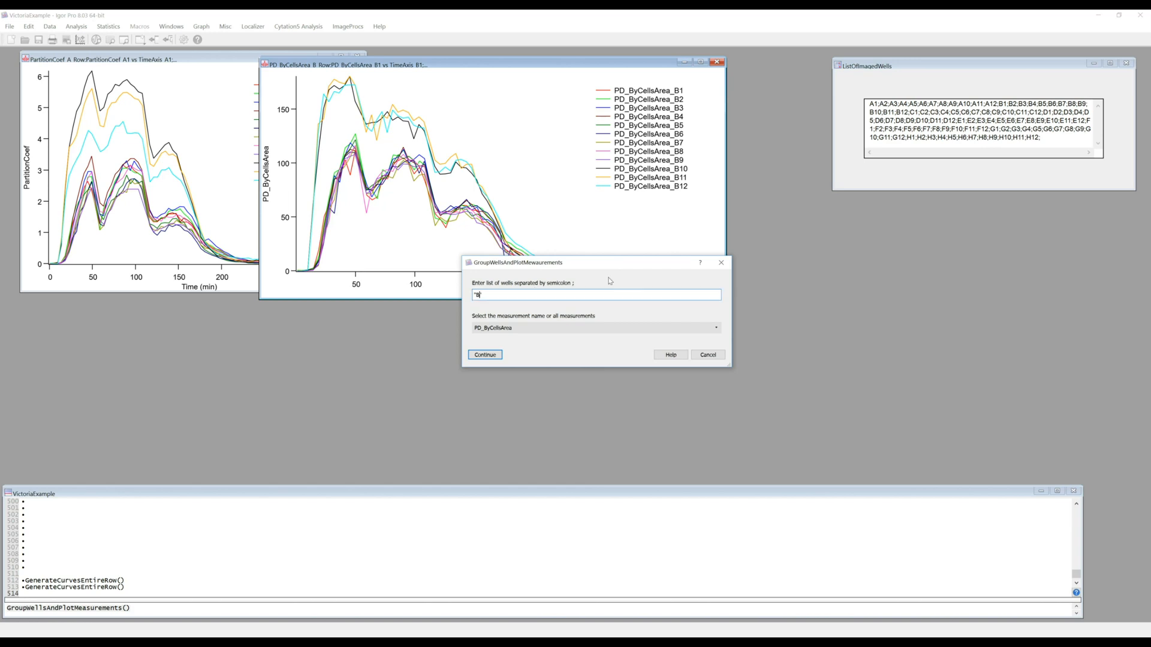
type("10;B11;B12")
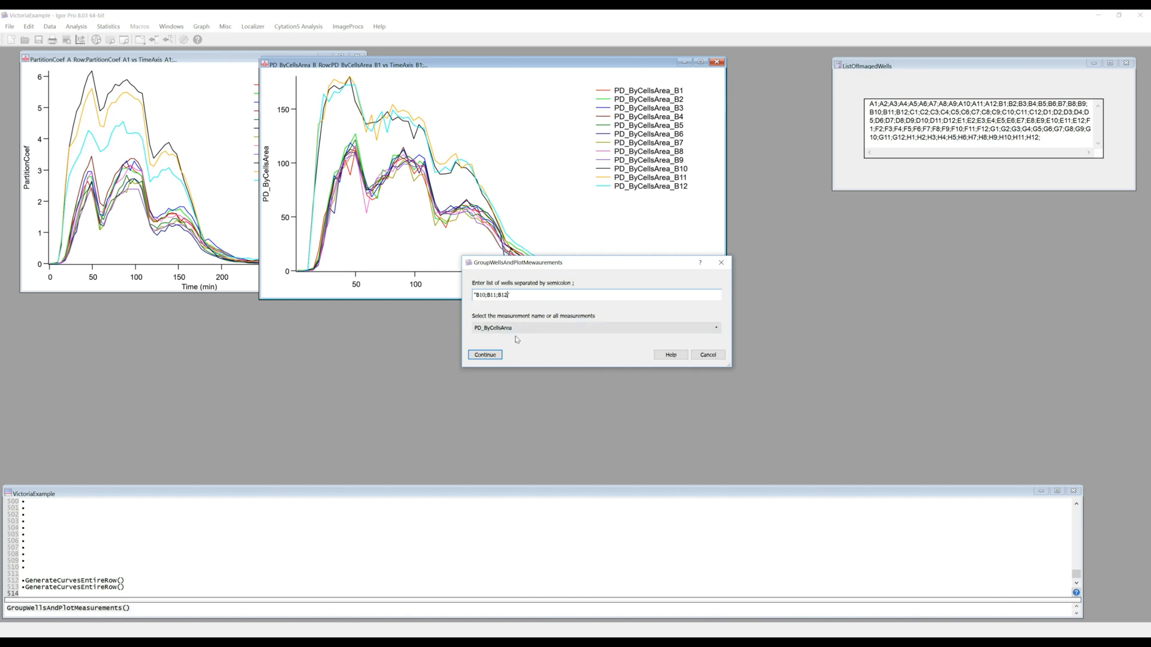
left_click(561, 328)
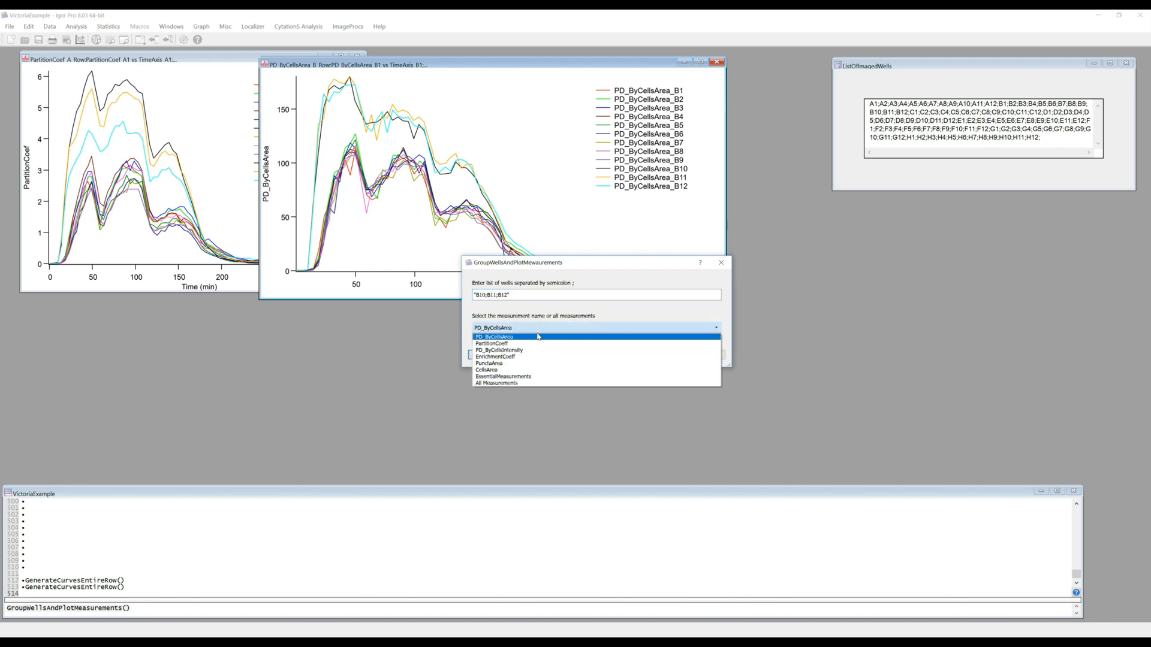
left_click(534, 338)
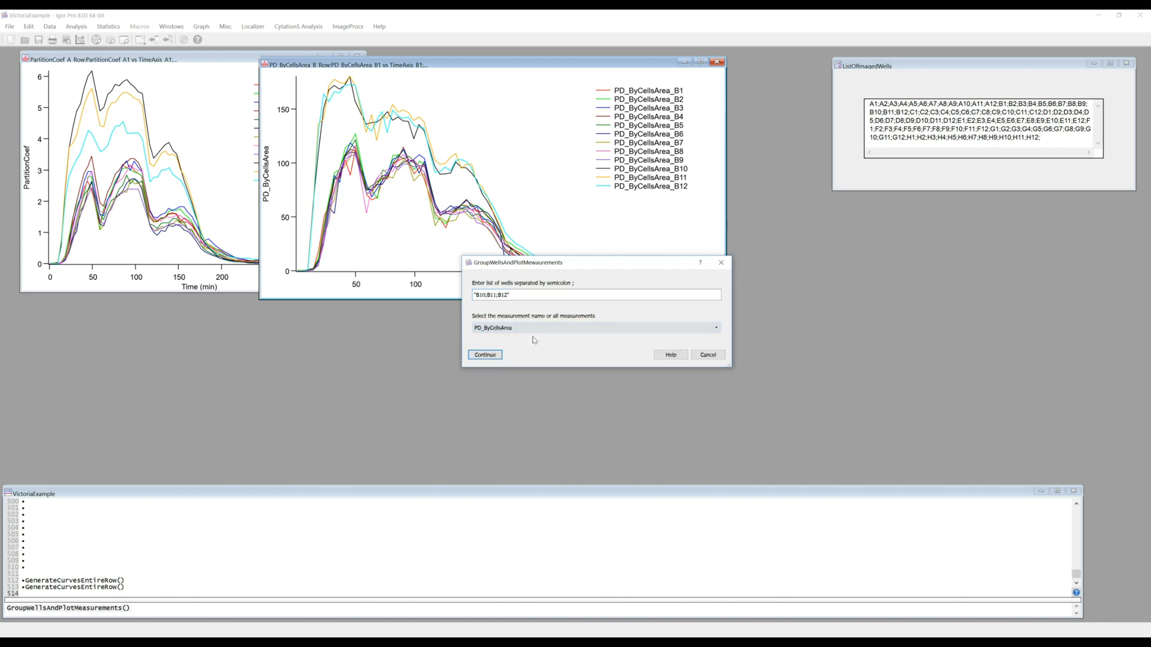
left_click(485, 355)
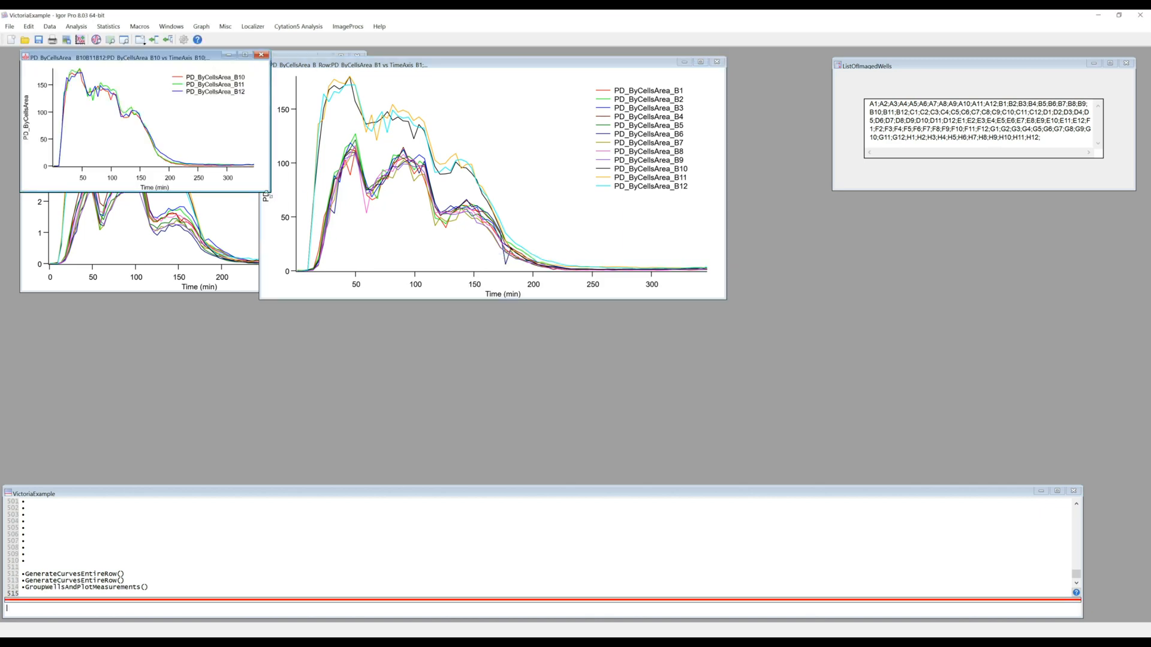
Step: Enlarge the B10–B12 graph and place it over the lower parts of the row A and row B graphs
left_click_drag(269, 193, 356, 252)
left_click_drag(233, 57, 474, 315)
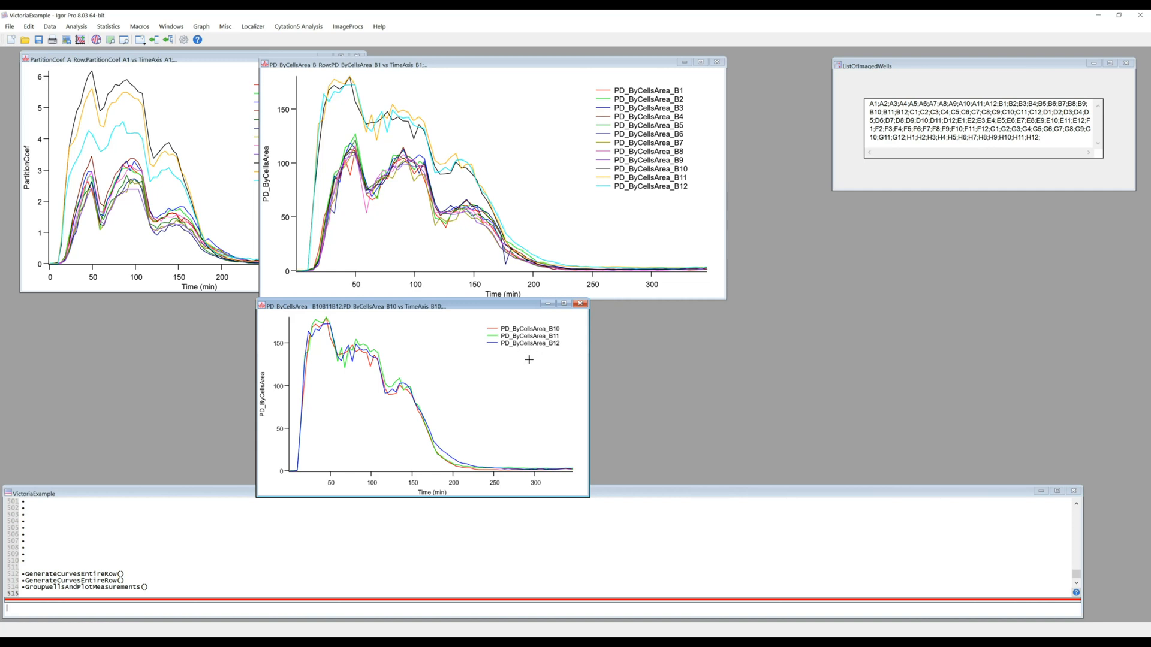
left_click_drag(455, 306, 322, 196)
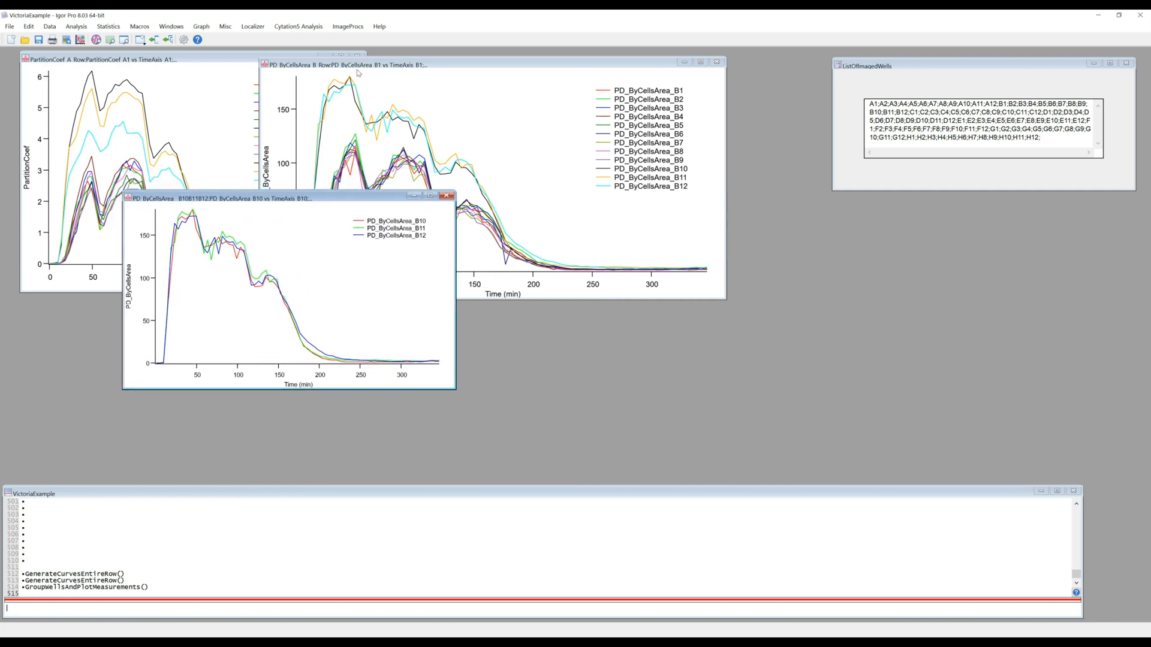
left_click(305, 28)
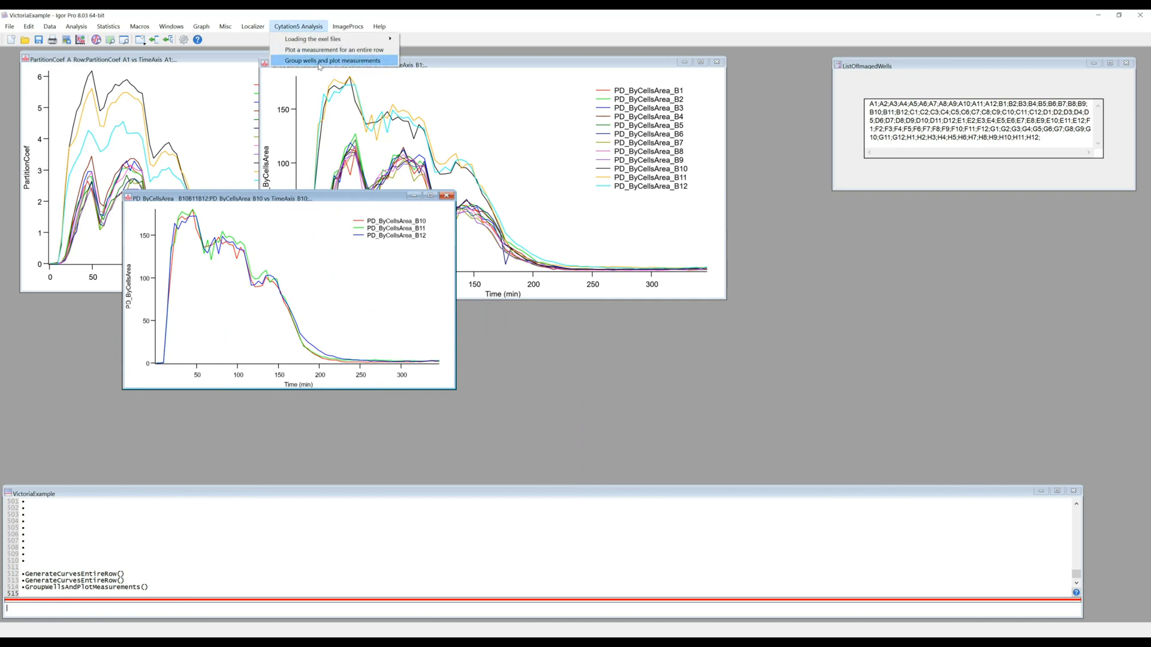
left_click(319, 62)
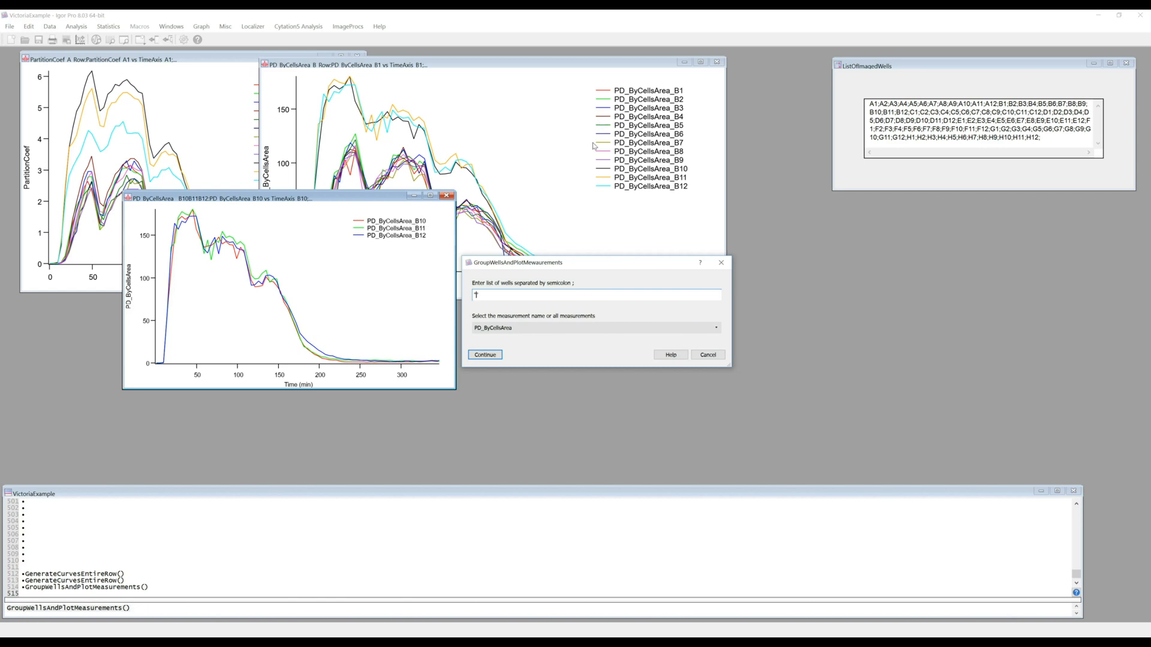
type("\"B1")
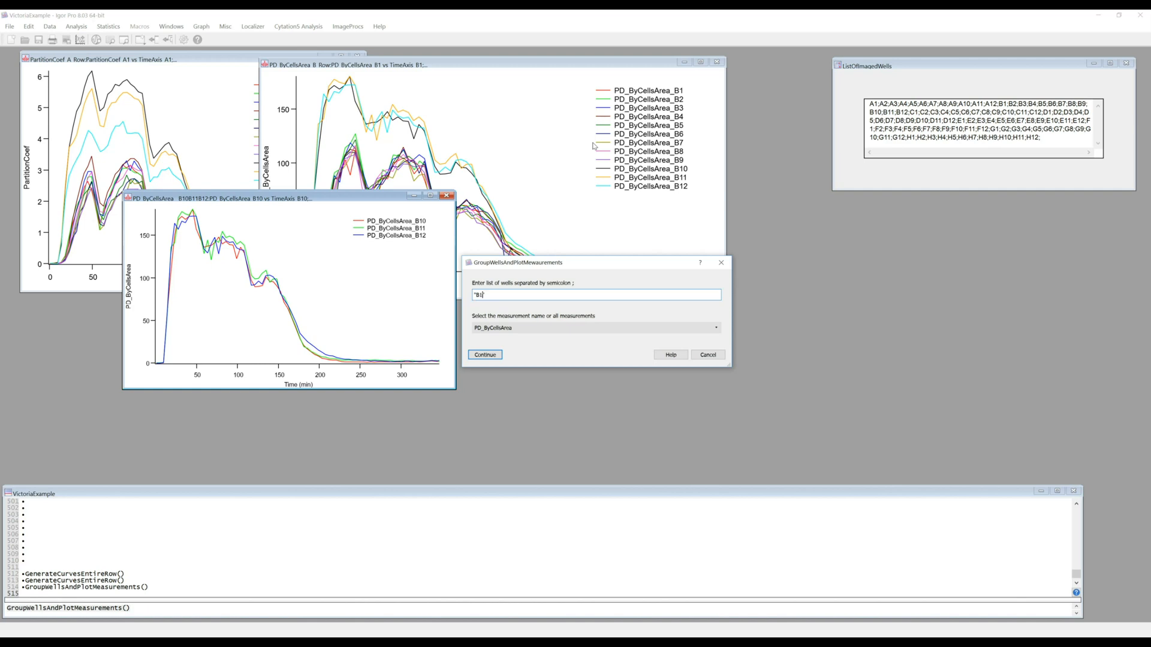
type(";B2")
left_click(705, 357)
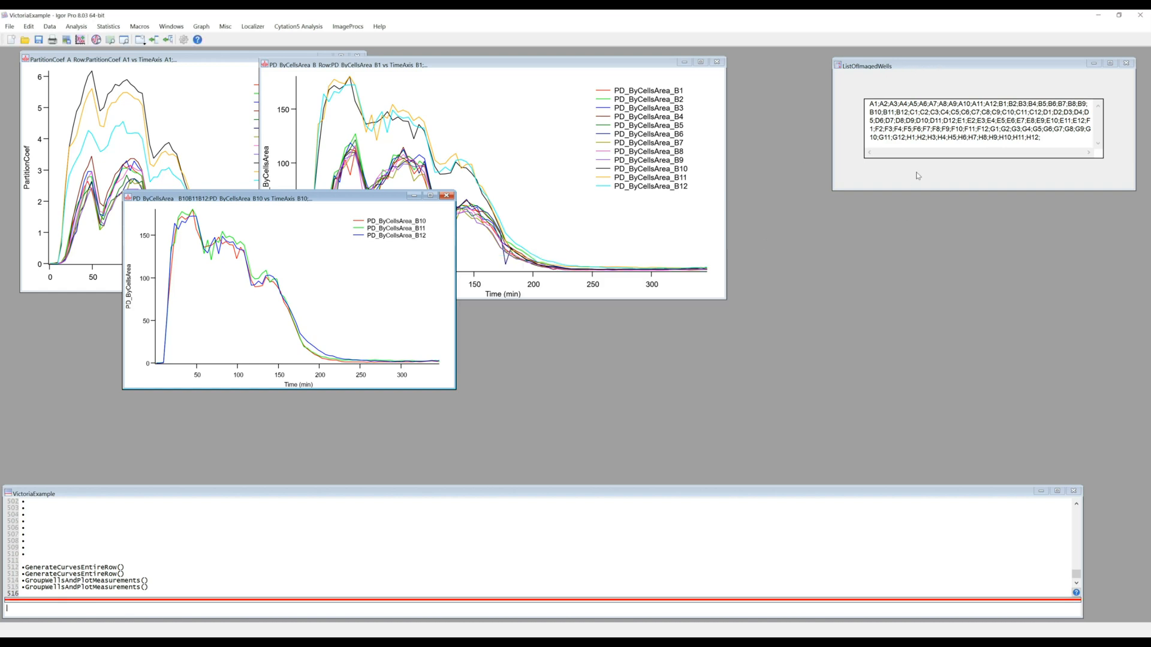
Step: Move the list of imaged wells nearer the graphs, copy B1 through B9 from it and plot PD_ByCellsArea for those grouped wells
left_click_drag(959, 66, 875, 68)
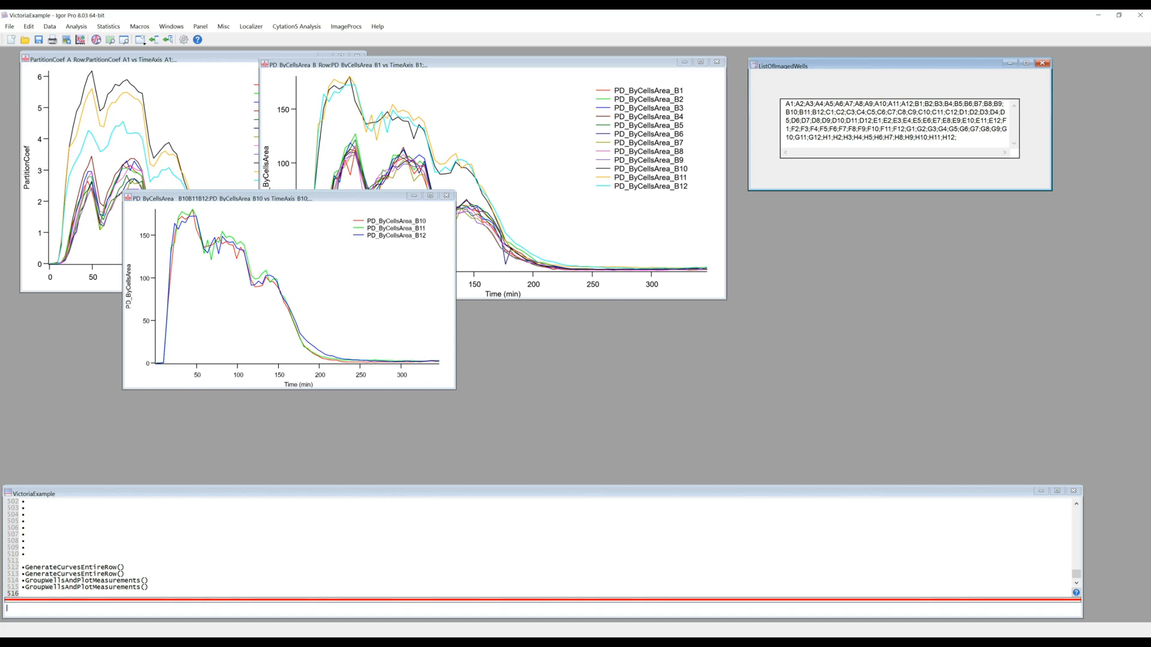
left_click_drag(914, 104, 1003, 104)
key("ctrl+c")
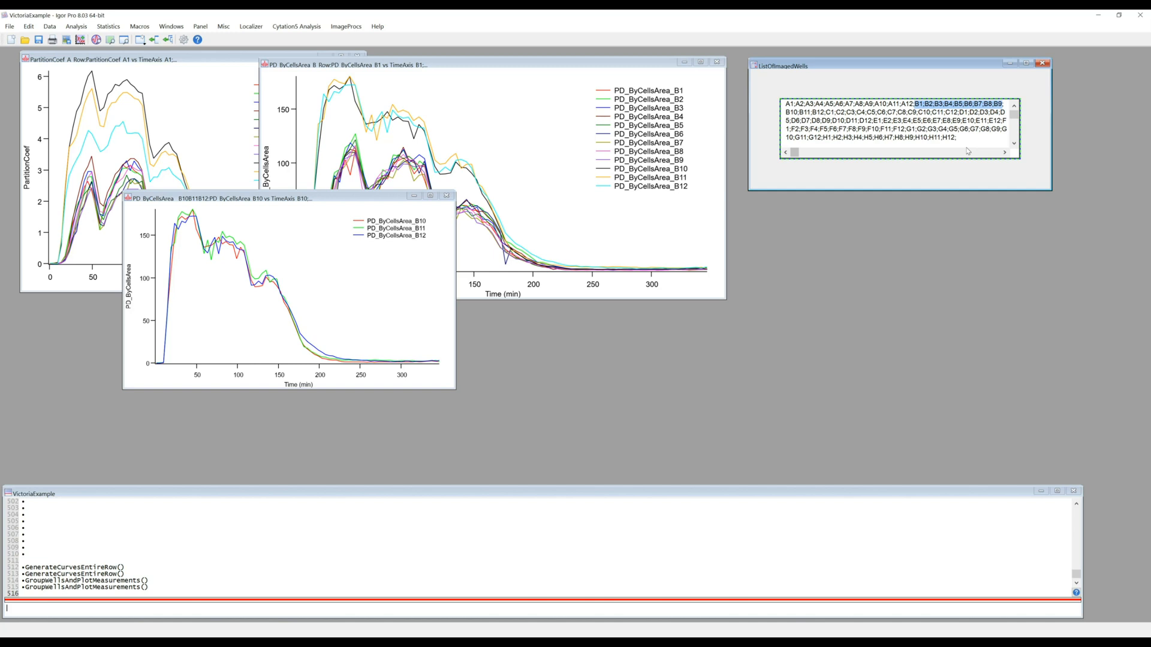
left_click(296, 27)
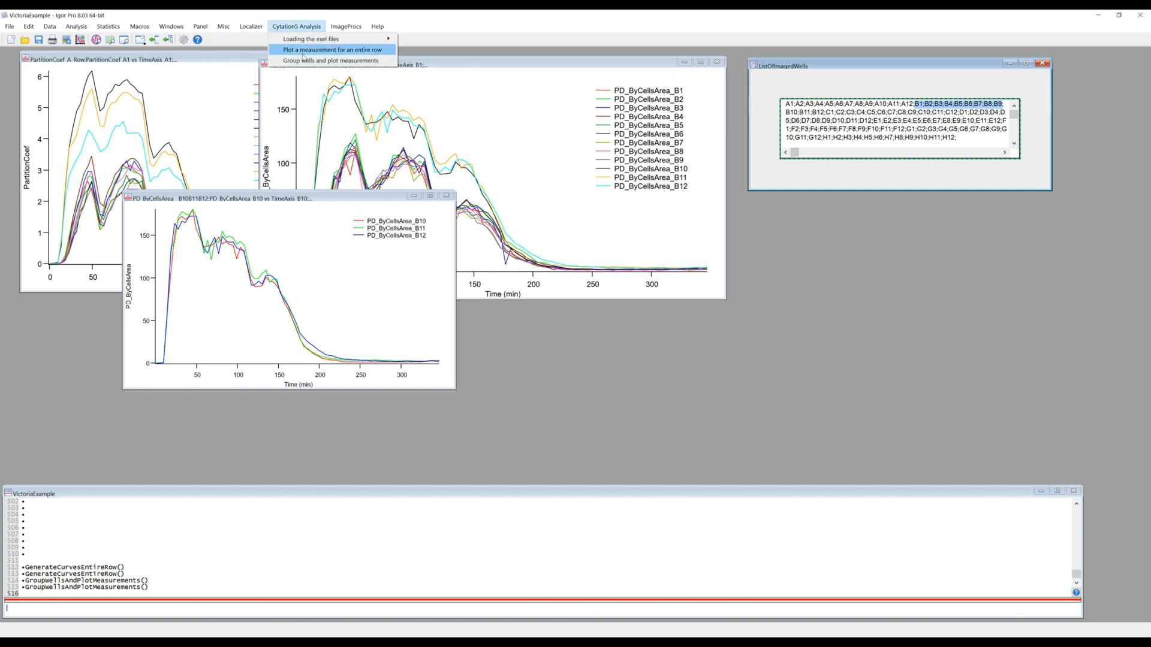
left_click(306, 60)
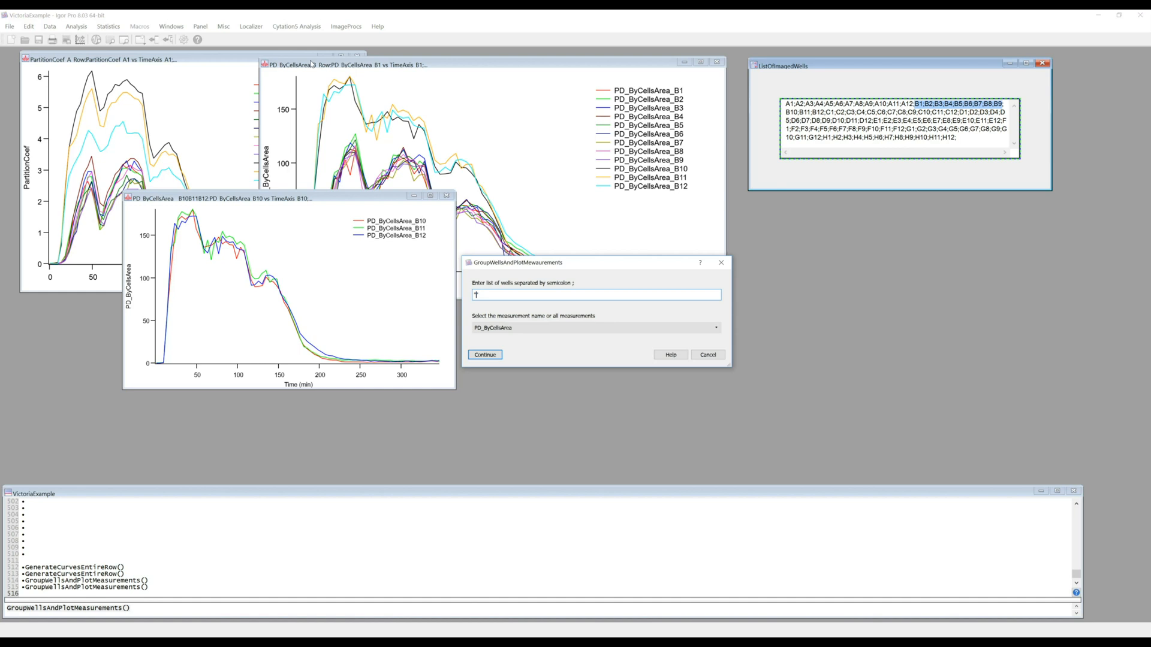
type("\"")
key("ctrl+v")
left_click(486, 354)
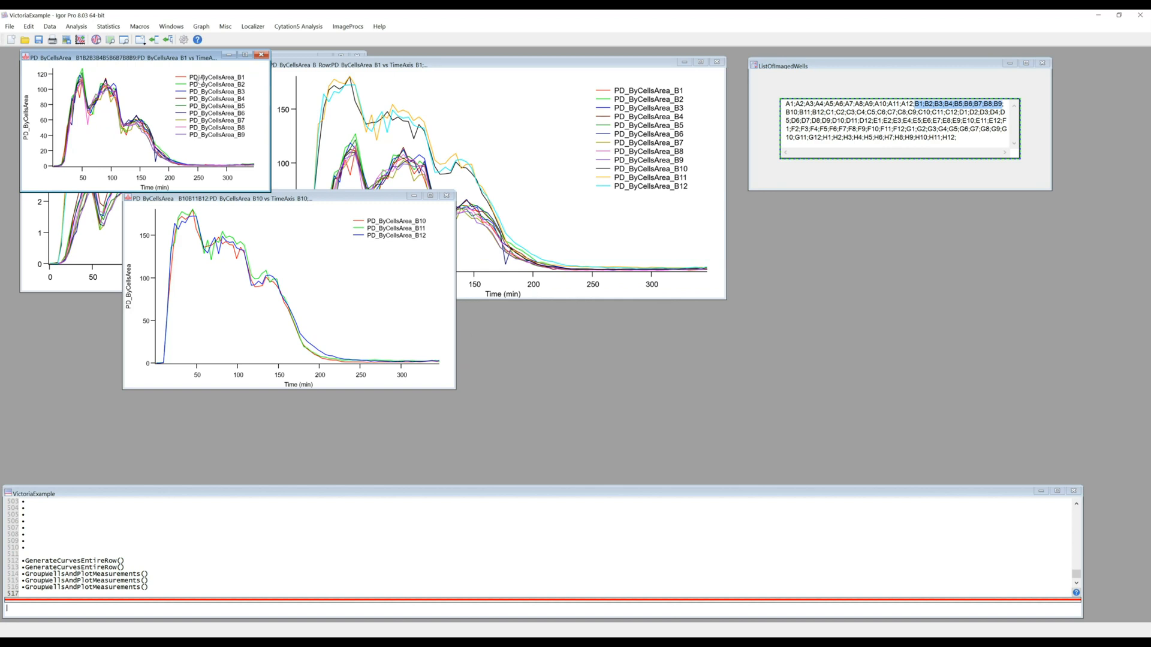
Step: Place the B1–B9 graph beside the B10–B12 graph, enlarge it to a similar height and compare both with the row B graph
left_click_drag(186, 62, 627, 203)
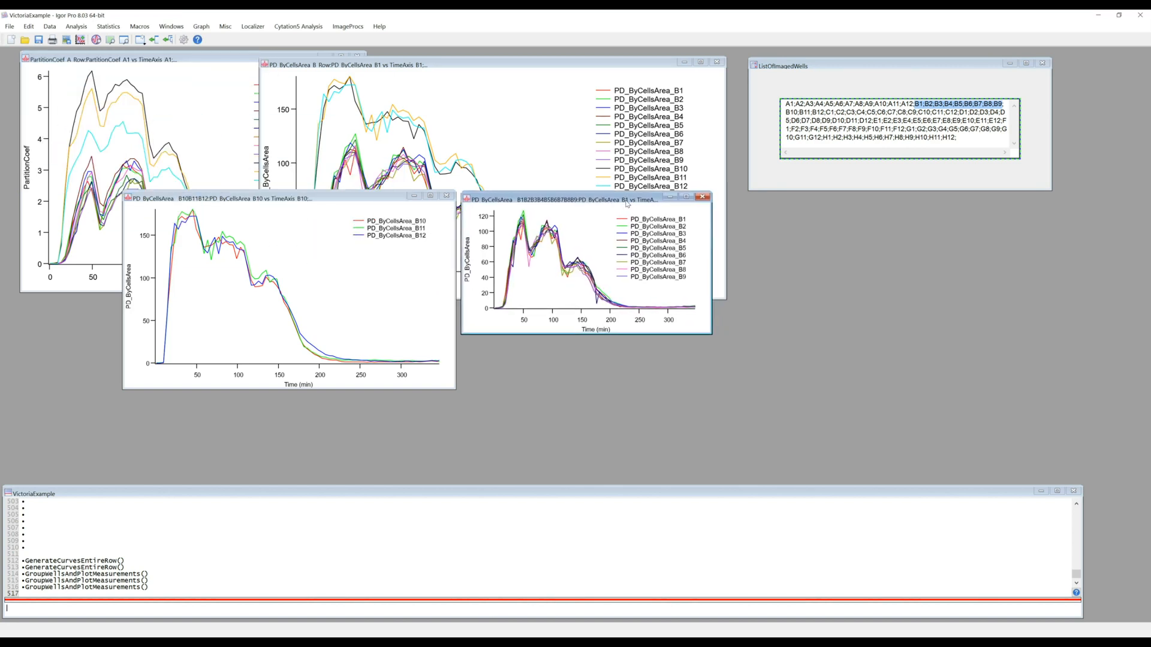
left_click_drag(711, 335, 791, 392)
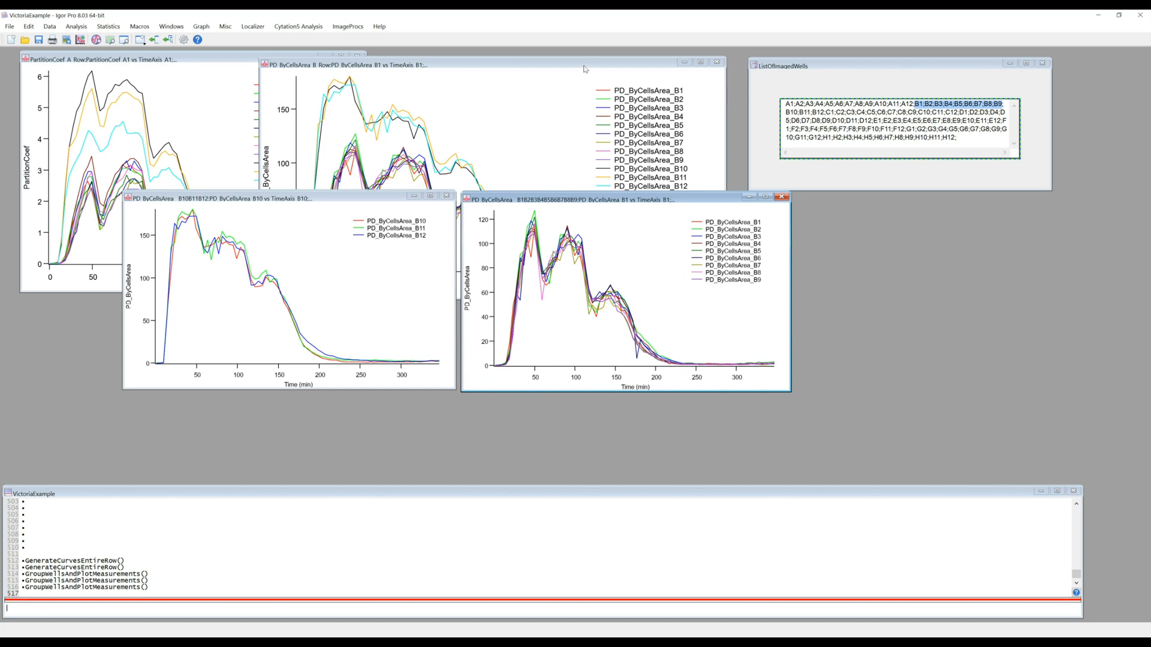
left_click(585, 69)
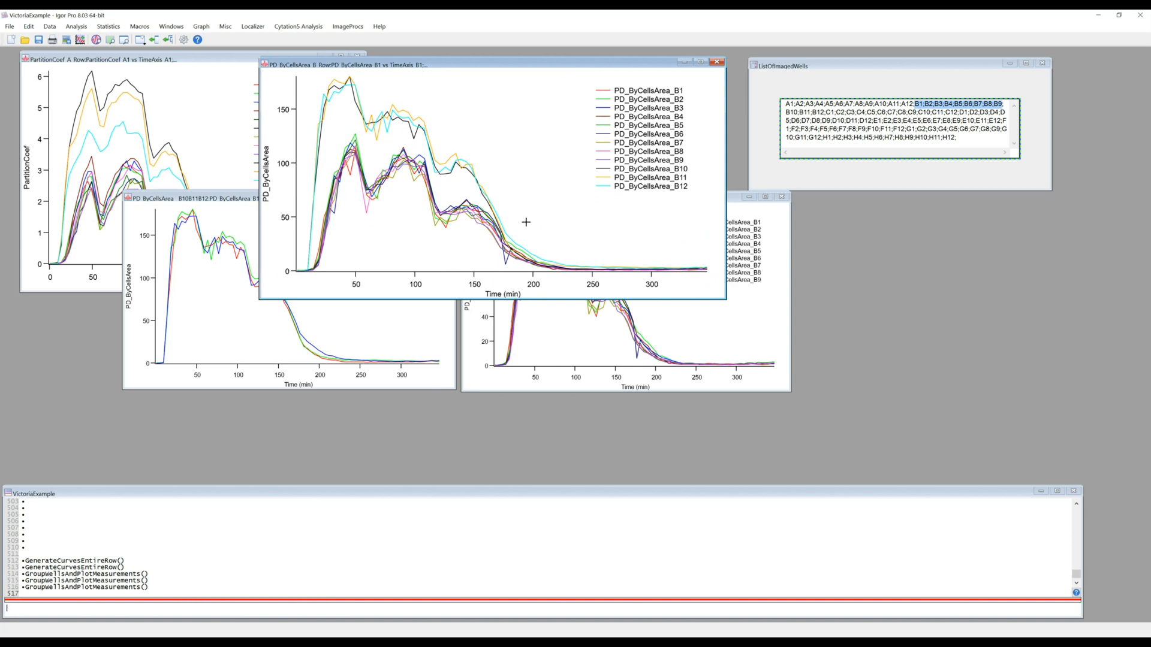
left_click(396, 324)
left_click(666, 321)
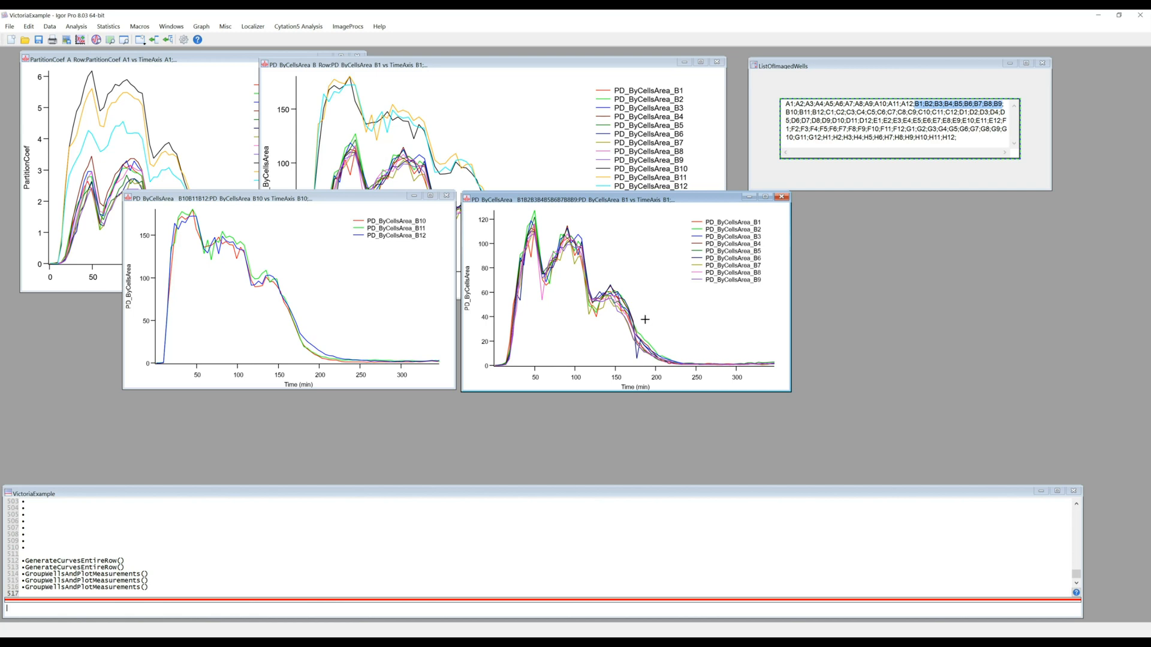
left_click_drag(634, 199, 642, 216)
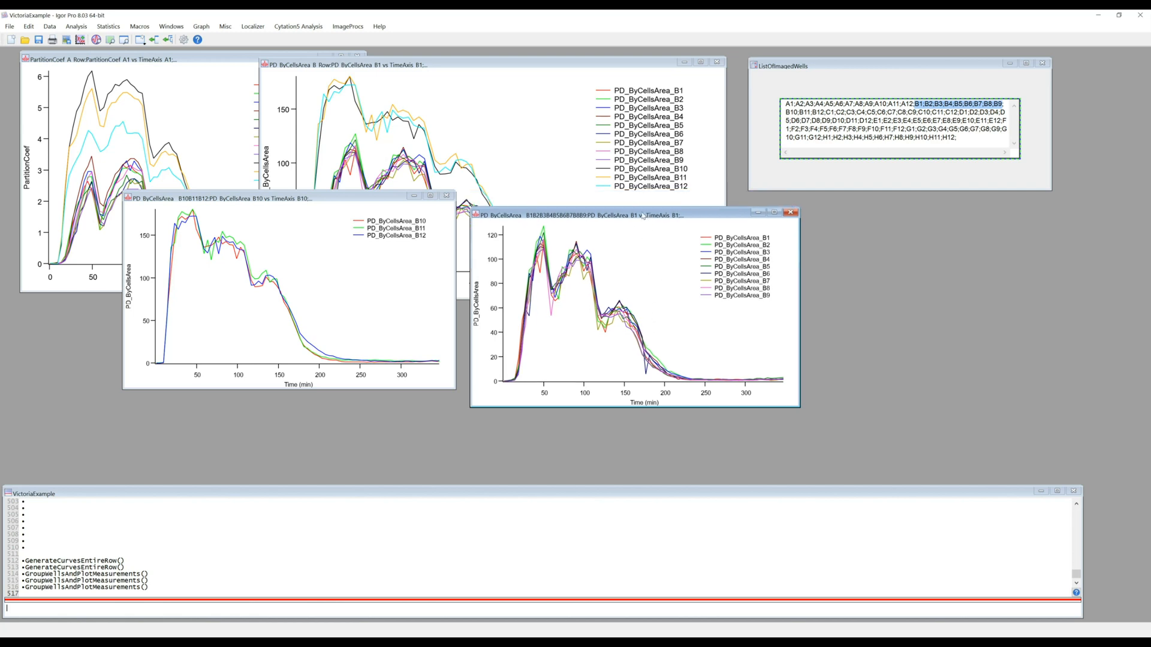
Step: Plot the EssentialMeasurements set for the grouped wells B1 through B9, reusing the copied well list
left_click(299, 27)
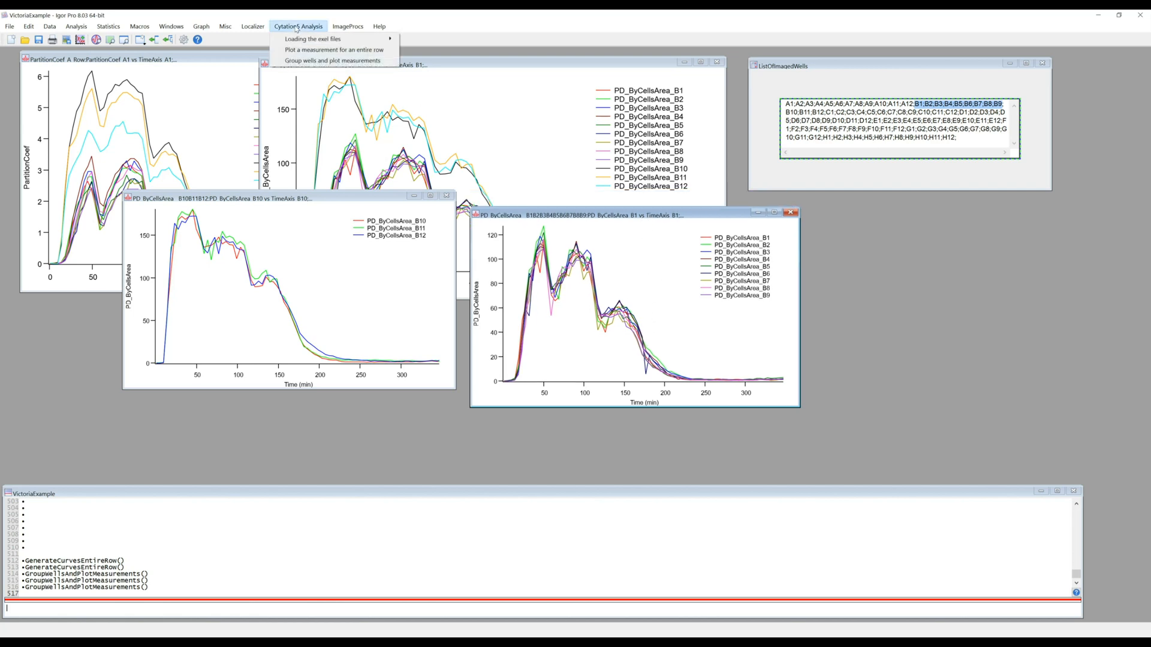
left_click(308, 60)
left_click_drag(613, 264, 557, 168)
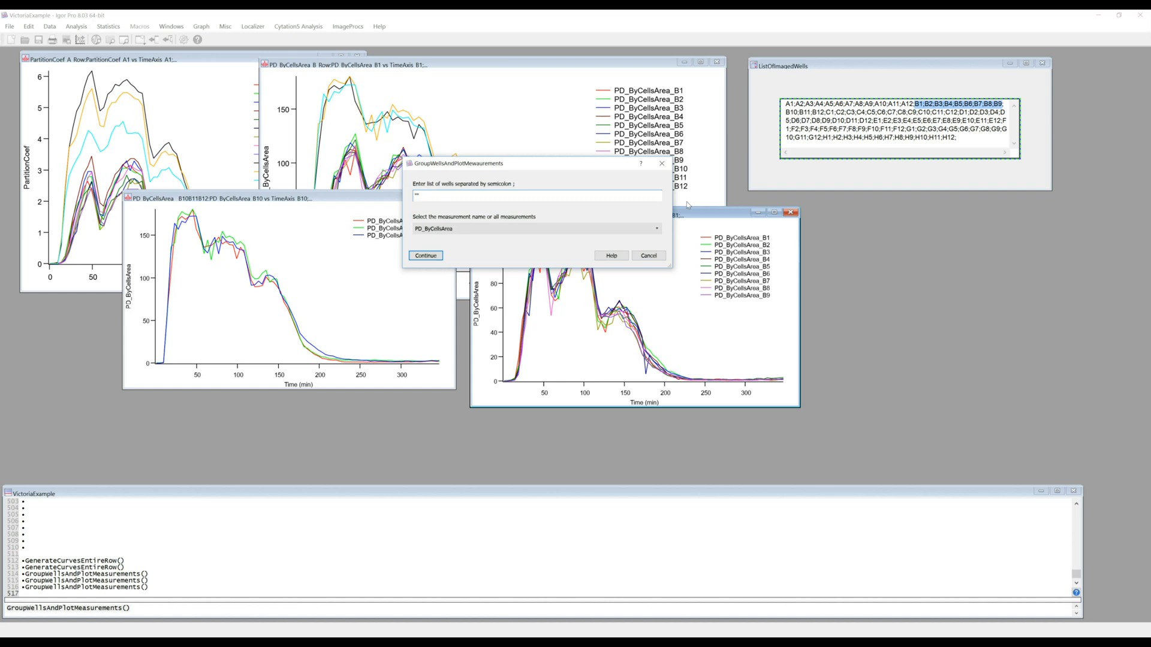
key("ctrl+v")
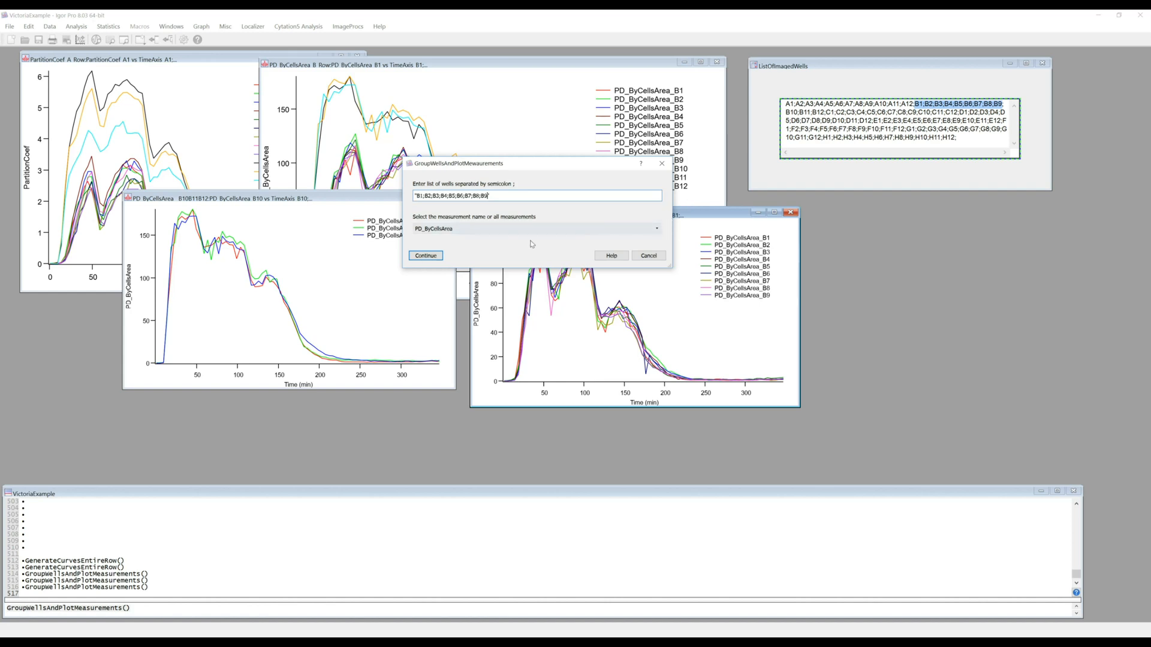
left_click(488, 231)
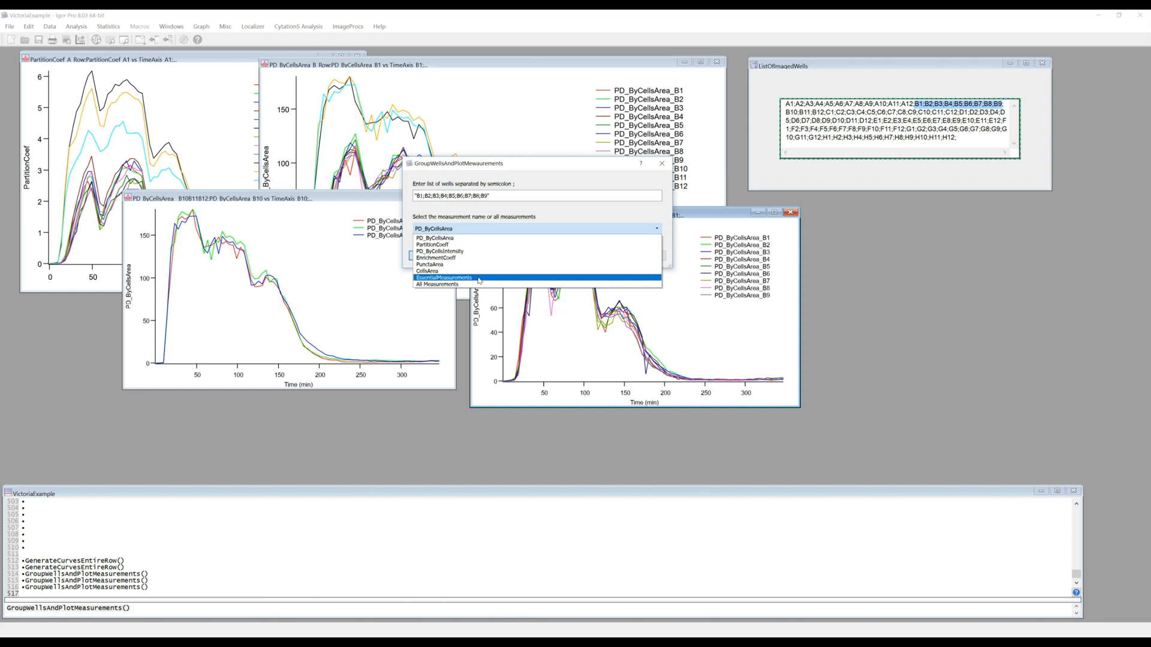
left_click(479, 278)
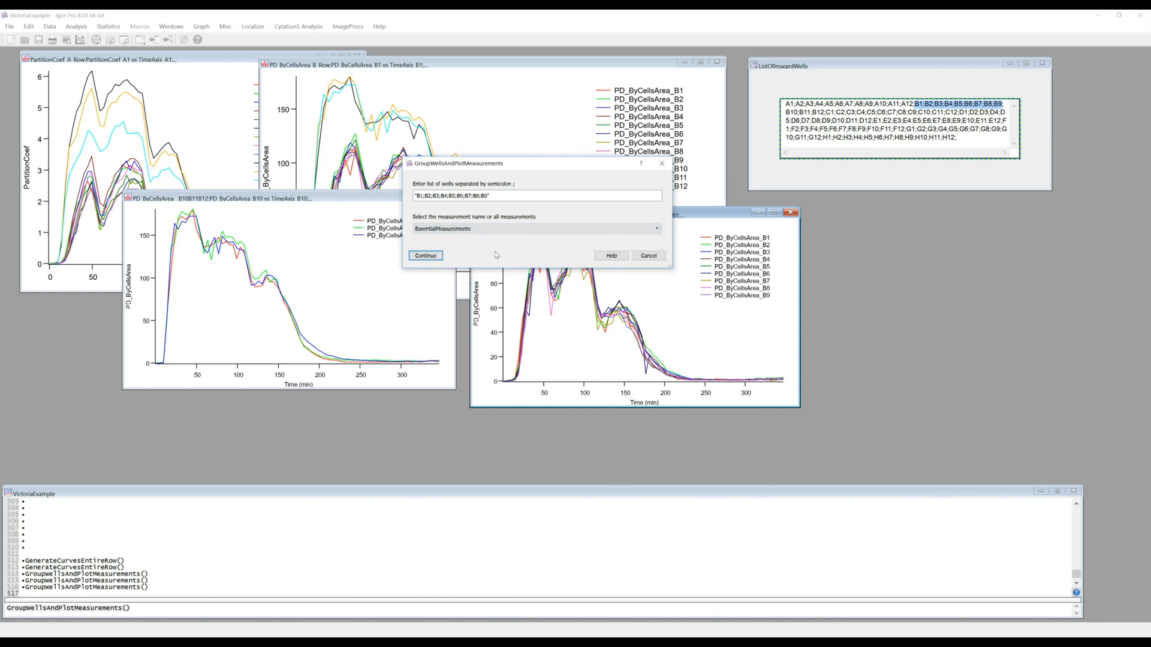
left_click(437, 258)
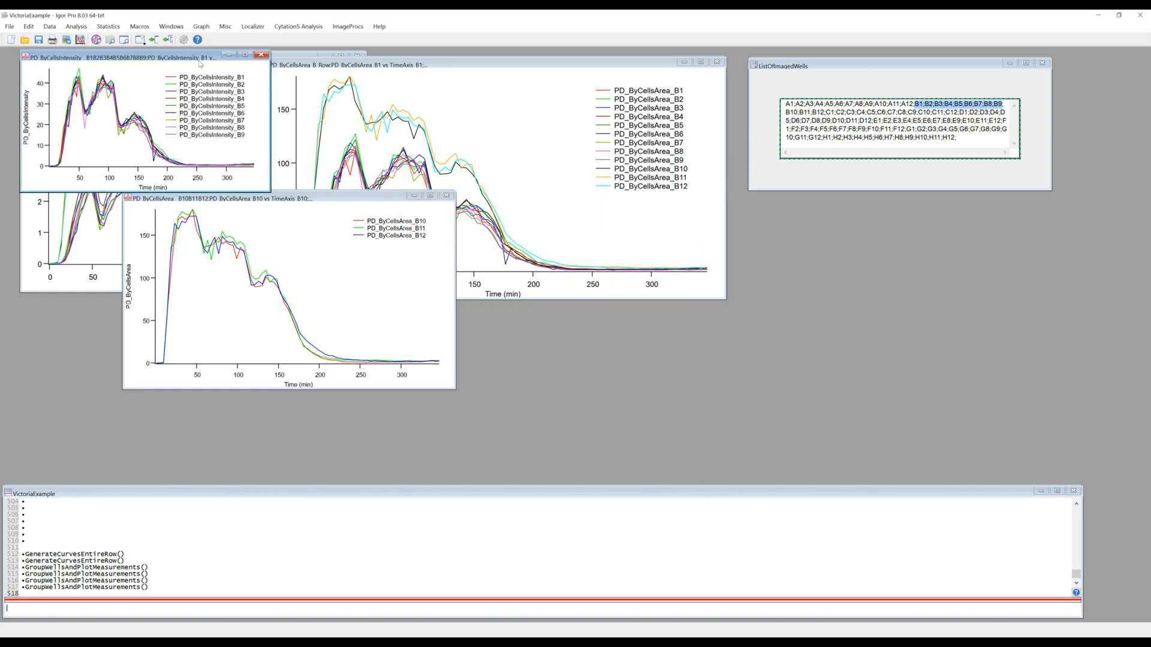
Step: Spread out the new B1–B9 graphs, with PD_ByCellsIntensity beside PD_ByCellsArea and PartitionCoef below them
left_click_drag(139, 62, 339, 214)
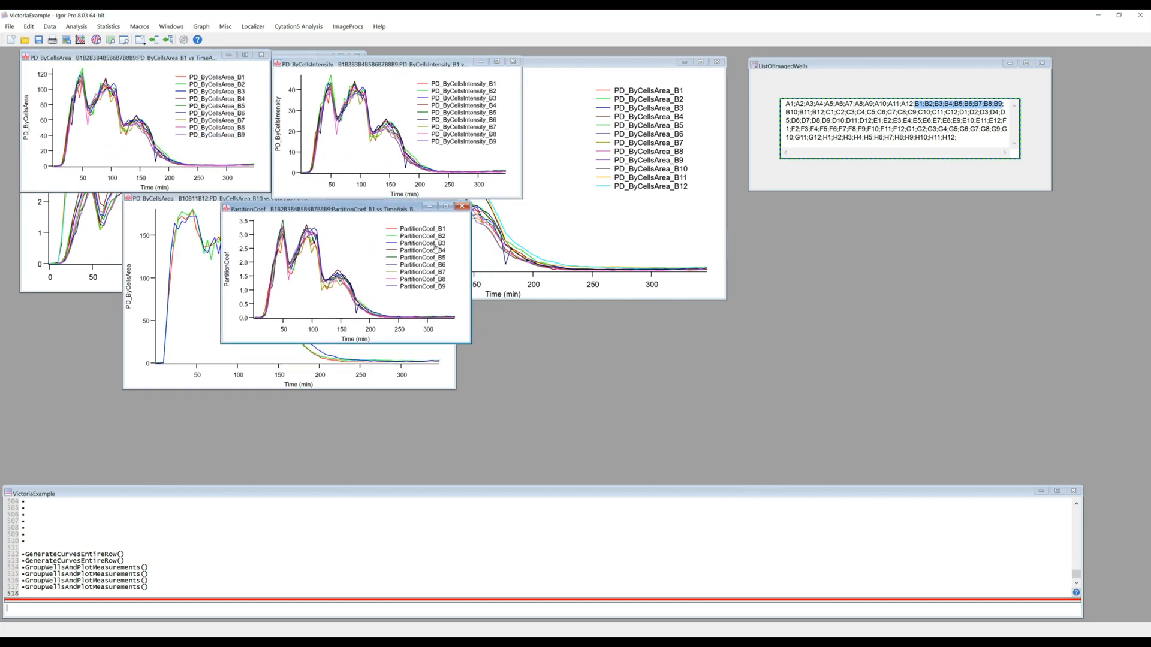
left_click_drag(387, 71, 387, 65)
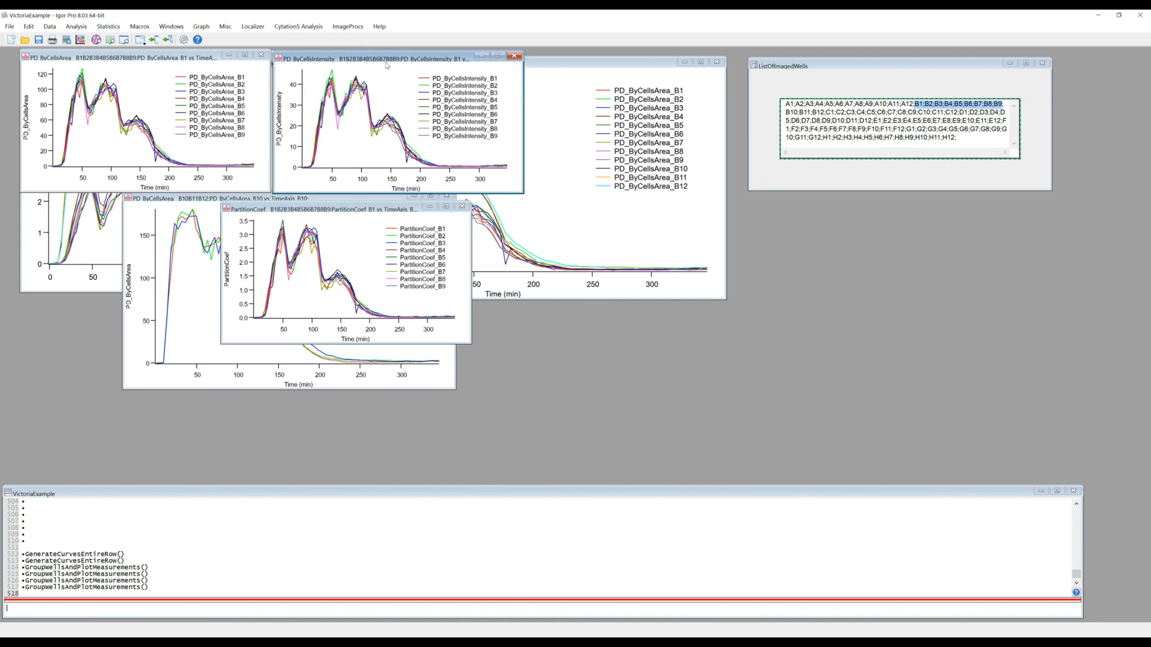
left_click(311, 27)
left_click(324, 61)
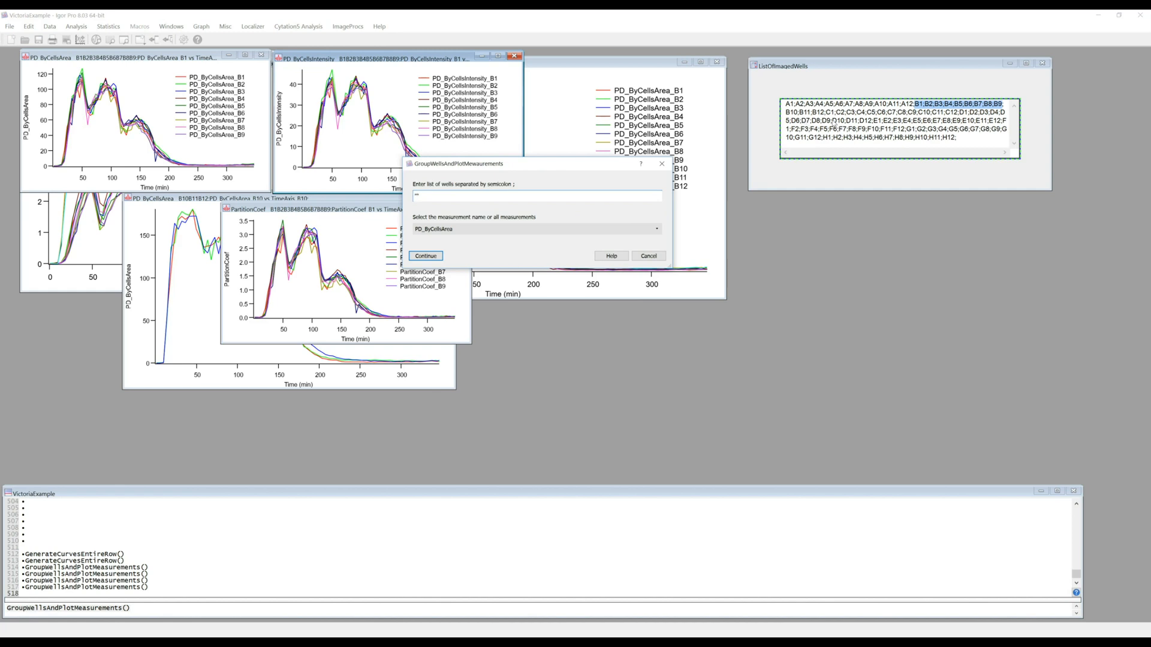
left_click(794, 122)
left_click(656, 255)
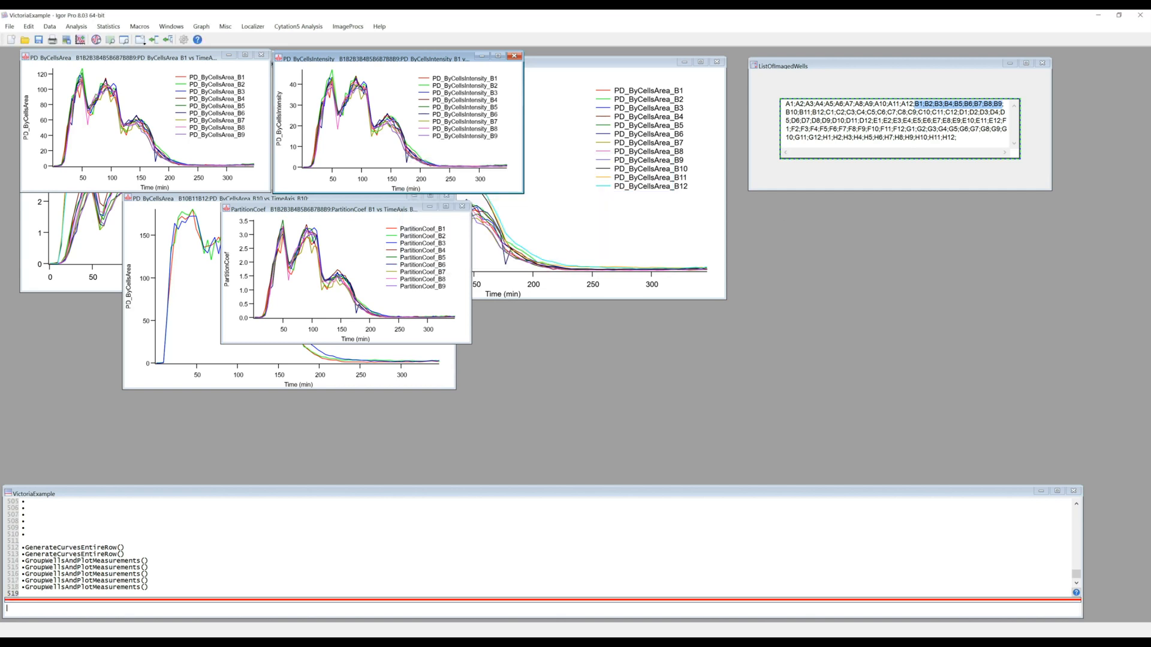
Step: Copy D10 through D12 from the list of imaged wells and set up a grouped-well plot of them with All Measurements
left_click_drag(831, 121, 872, 121)
key("ctrl+c")
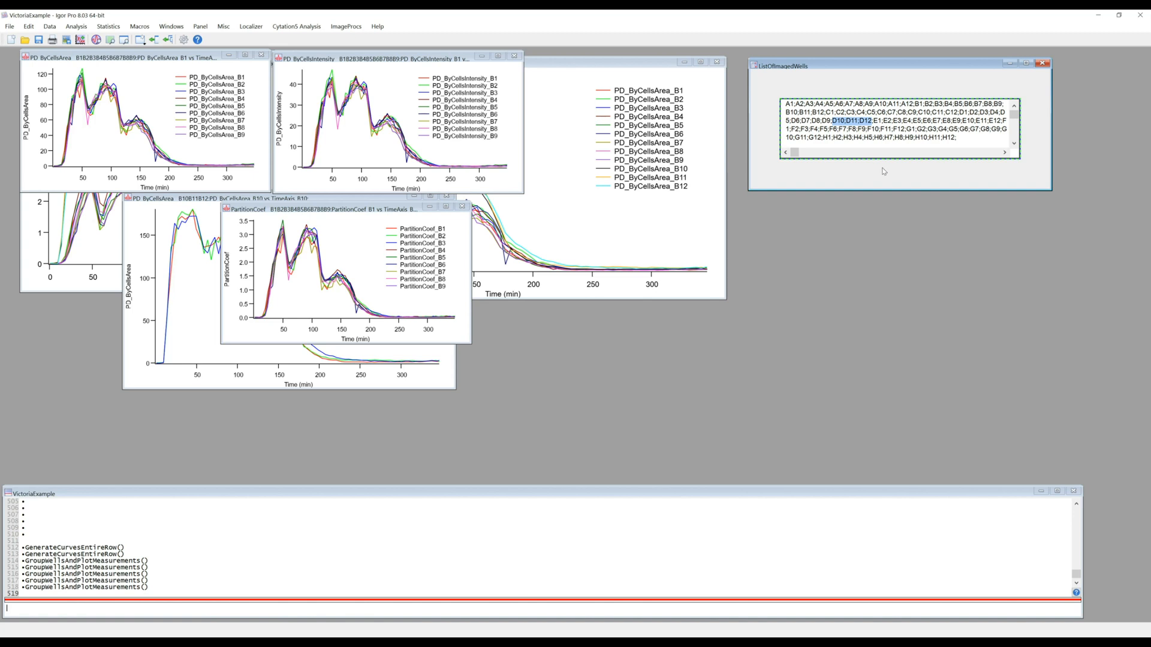
left_click(296, 27)
left_click(317, 59)
key("ctrl+v")
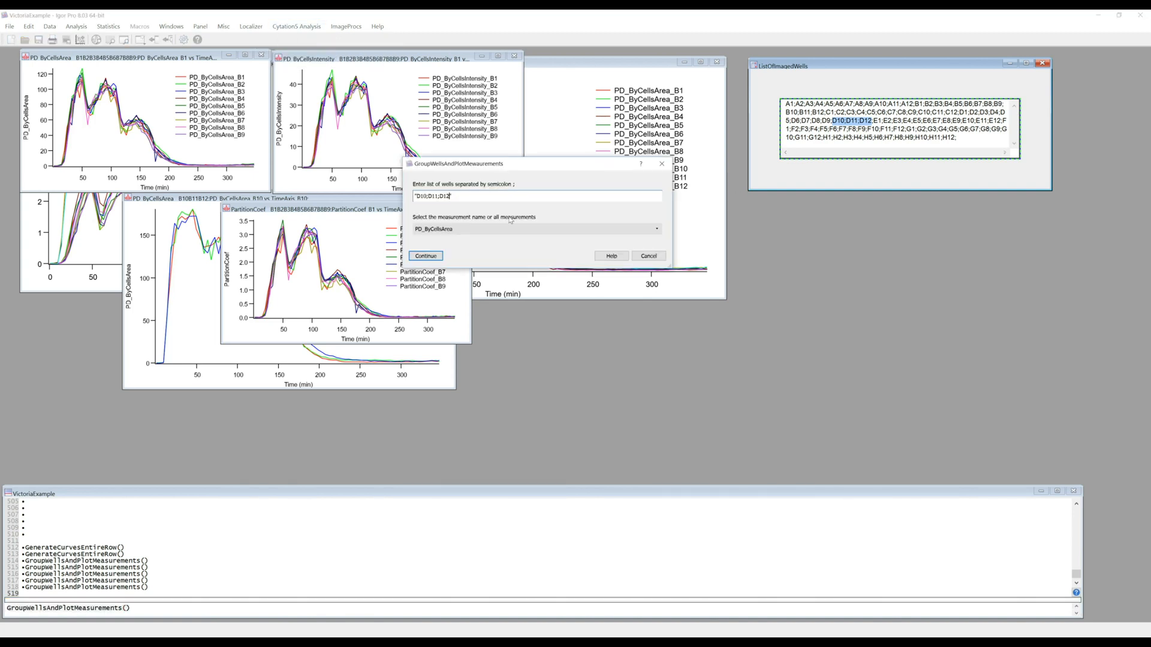
left_click(509, 230)
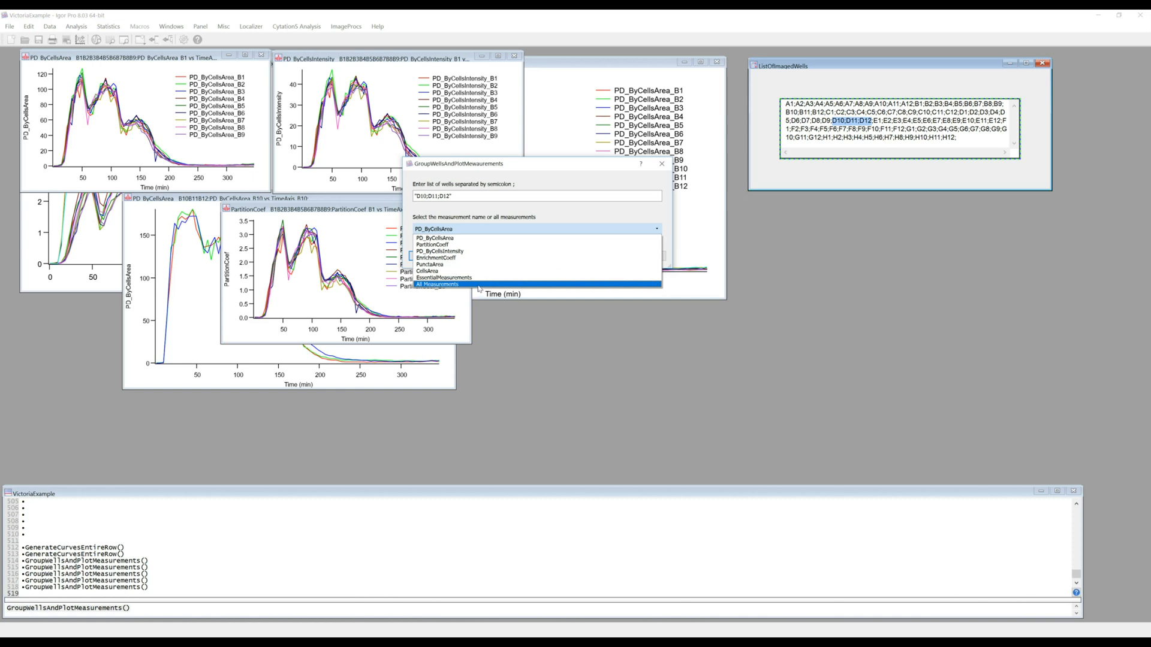
left_click(477, 285)
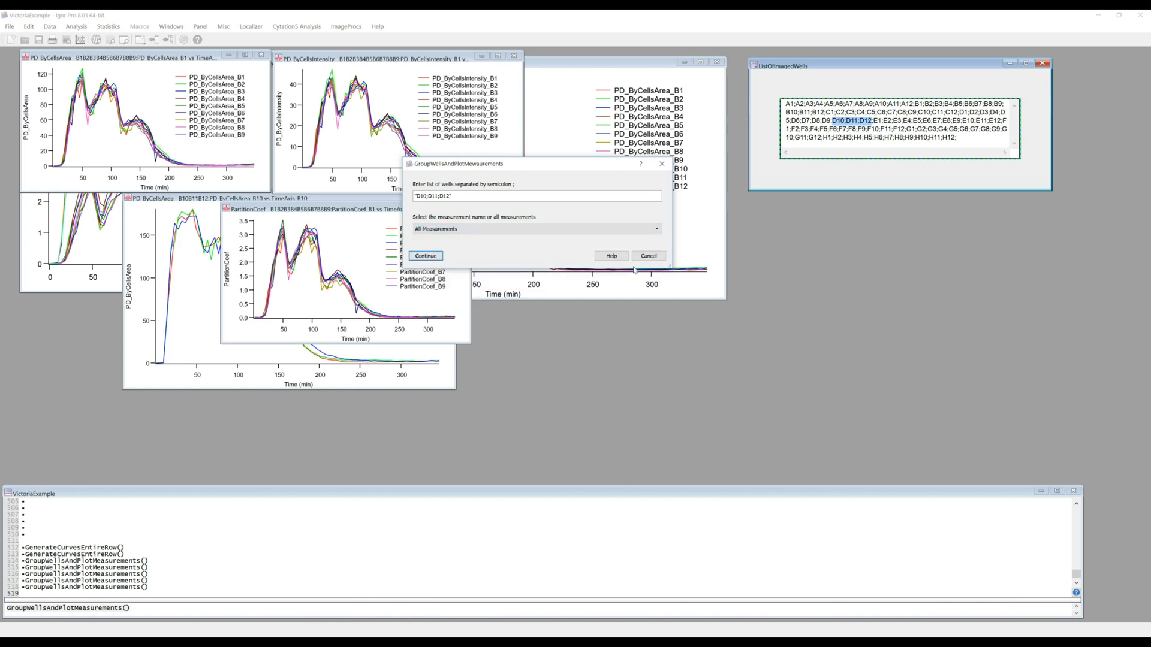
Step: Read the help on grouping wells and generate the All Measurements graphs for D10 through D12
left_click(612, 258)
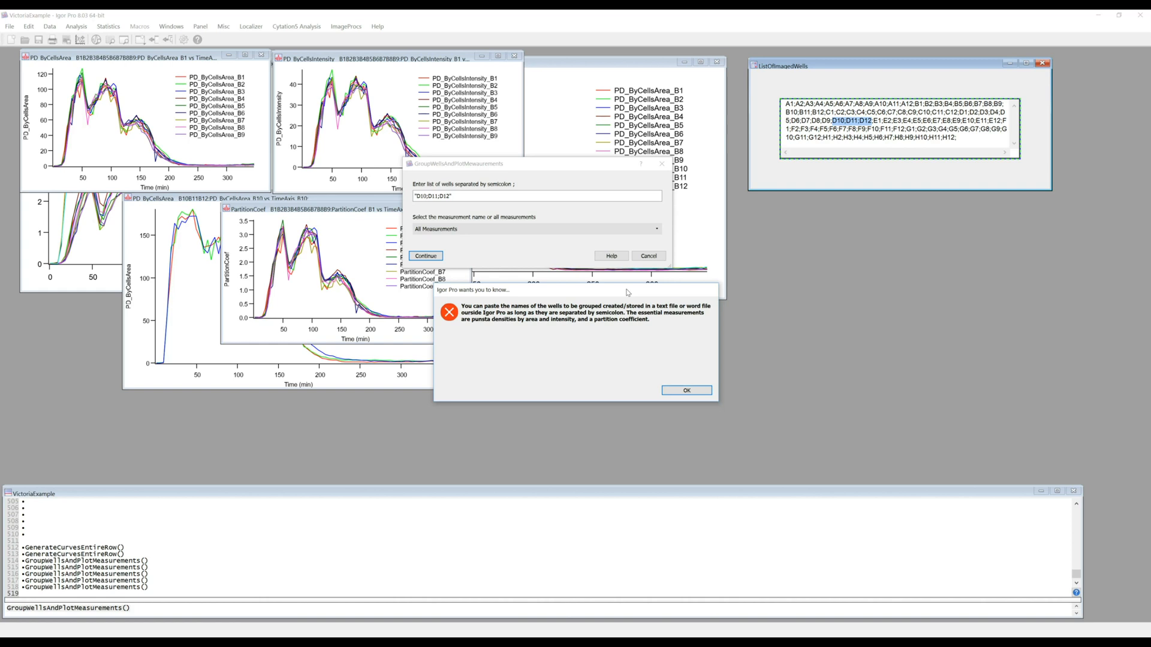
left_click(688, 391)
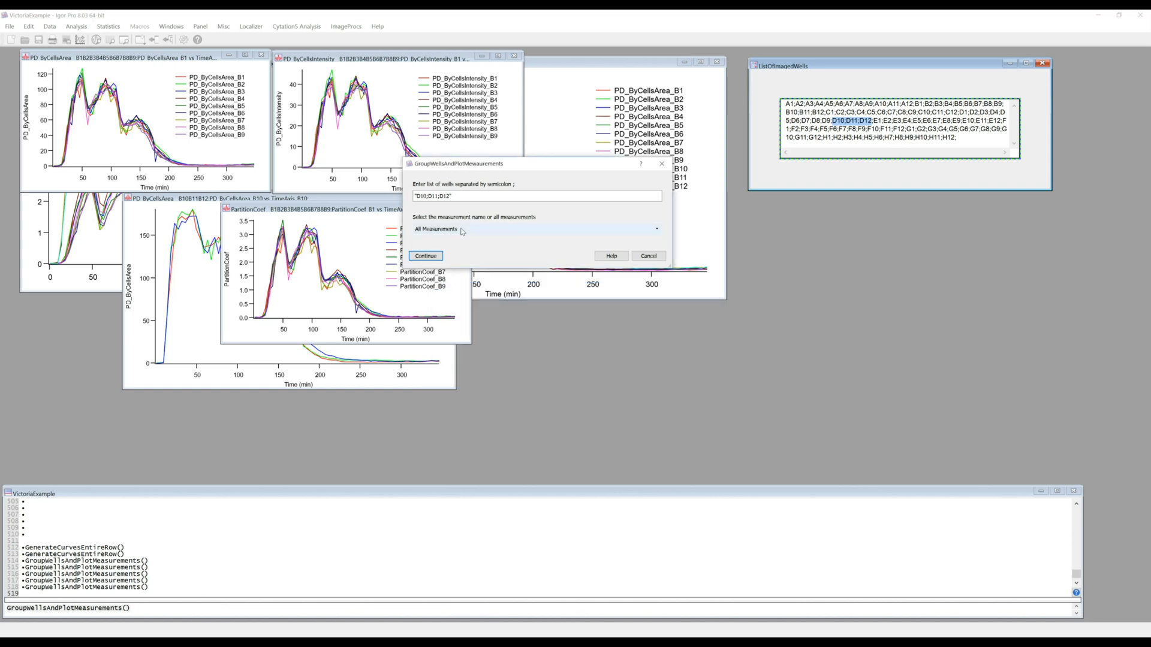
left_click(426, 257)
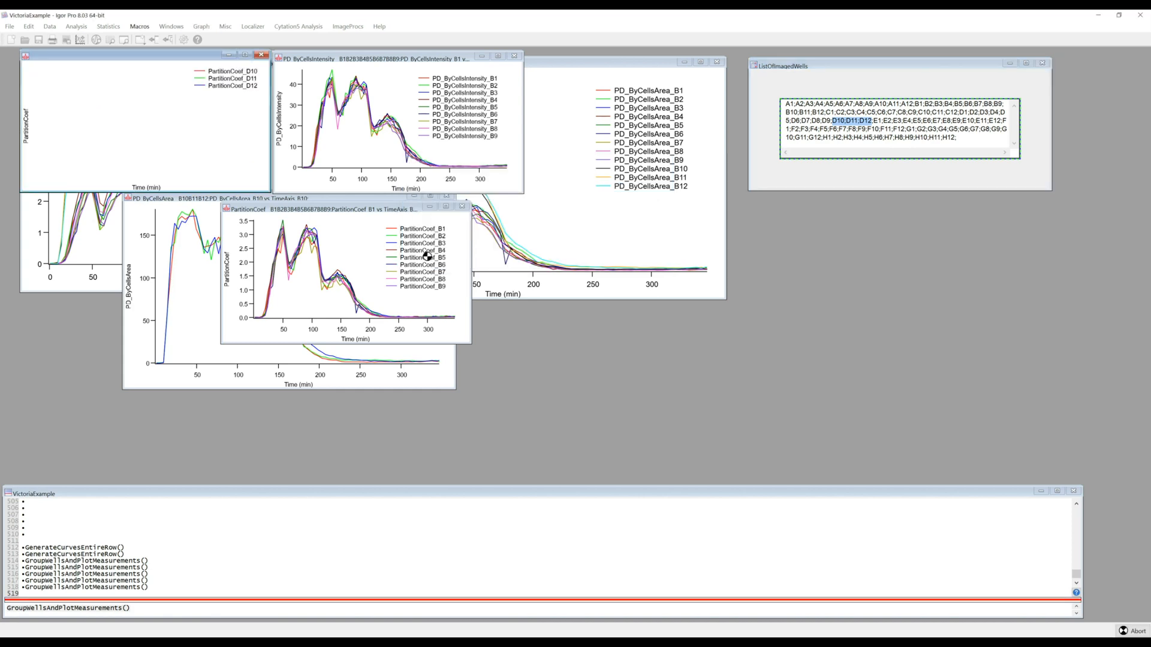
Step: Spread out the stacked D10–D12 graphs so CellsArea, PunctaArea, EnrichmentCoef, PD_ByCellsIntensity, PartitionCoef and PD_ByCellsArea can all be seen
left_click_drag(540, 156, 656, 109)
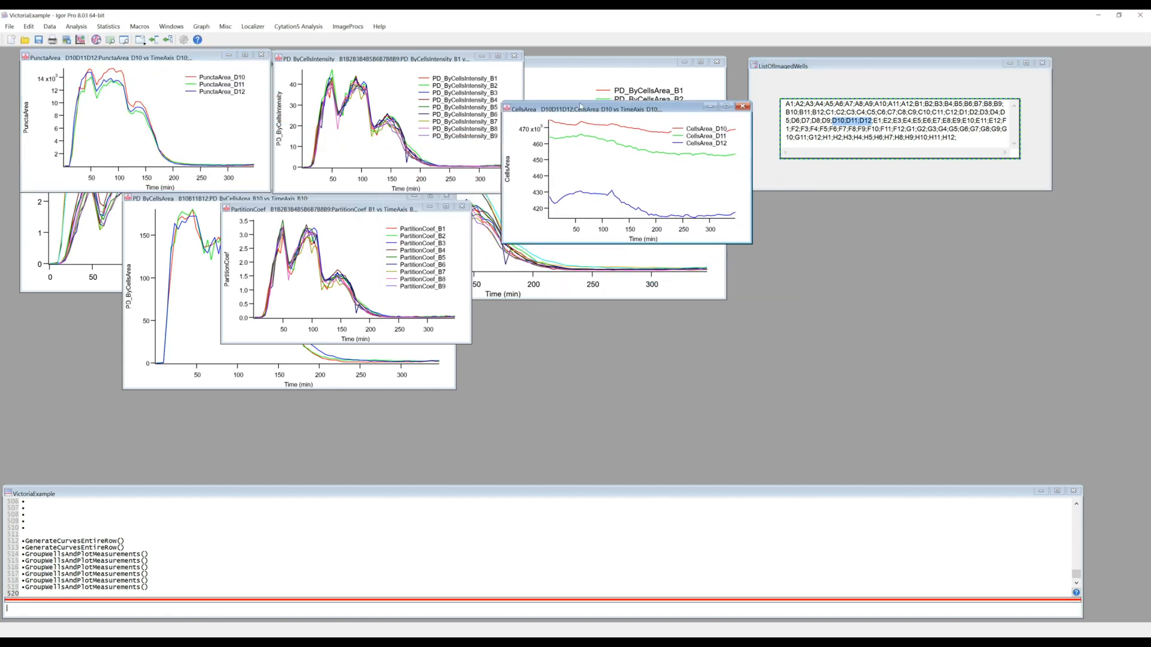
left_click_drag(196, 60, 901, 265)
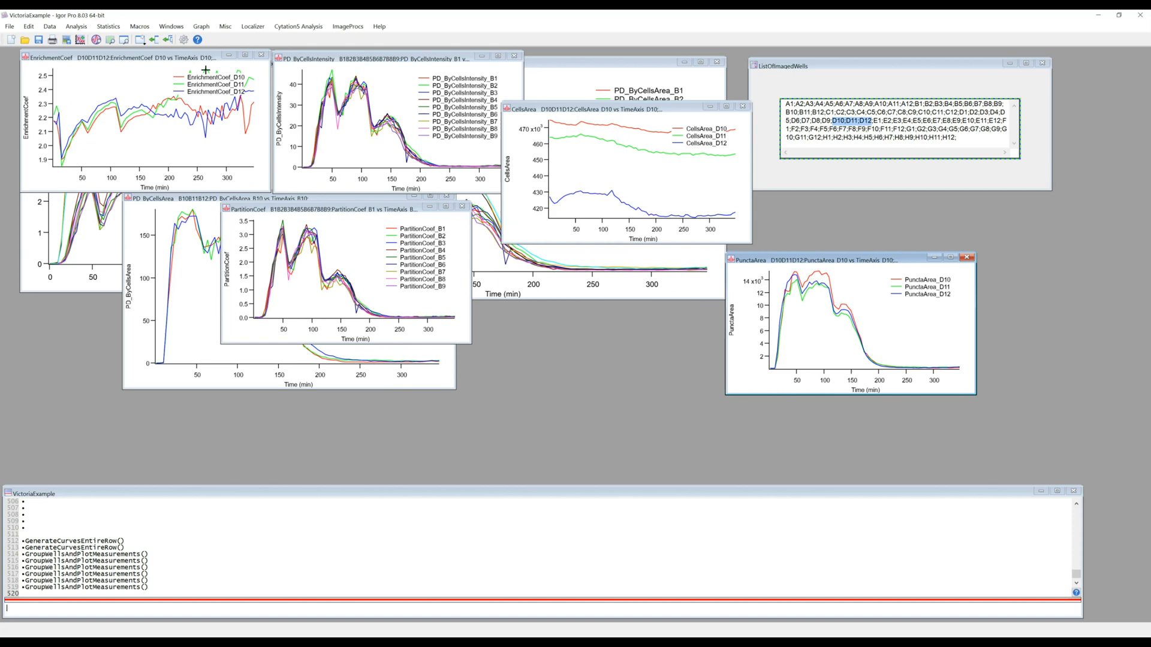
left_click_drag(198, 58, 606, 271)
left_click_drag(200, 56, 319, 326)
left_click_drag(180, 59, 221, 182)
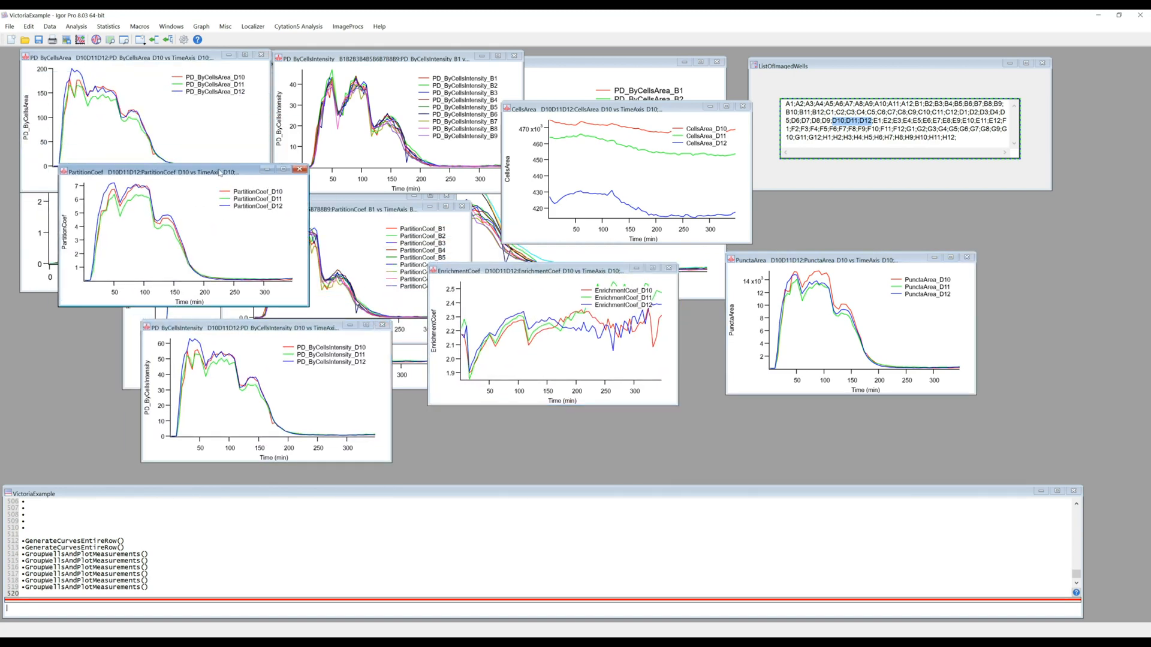
Step: Move the legends in the D10–D12 CellsArea and EnrichmentCoef graphs clear of the curves, and shift the EnrichmentCoef graph slightly lower
left_click(695, 140)
left_click_drag(695, 139, 682, 187)
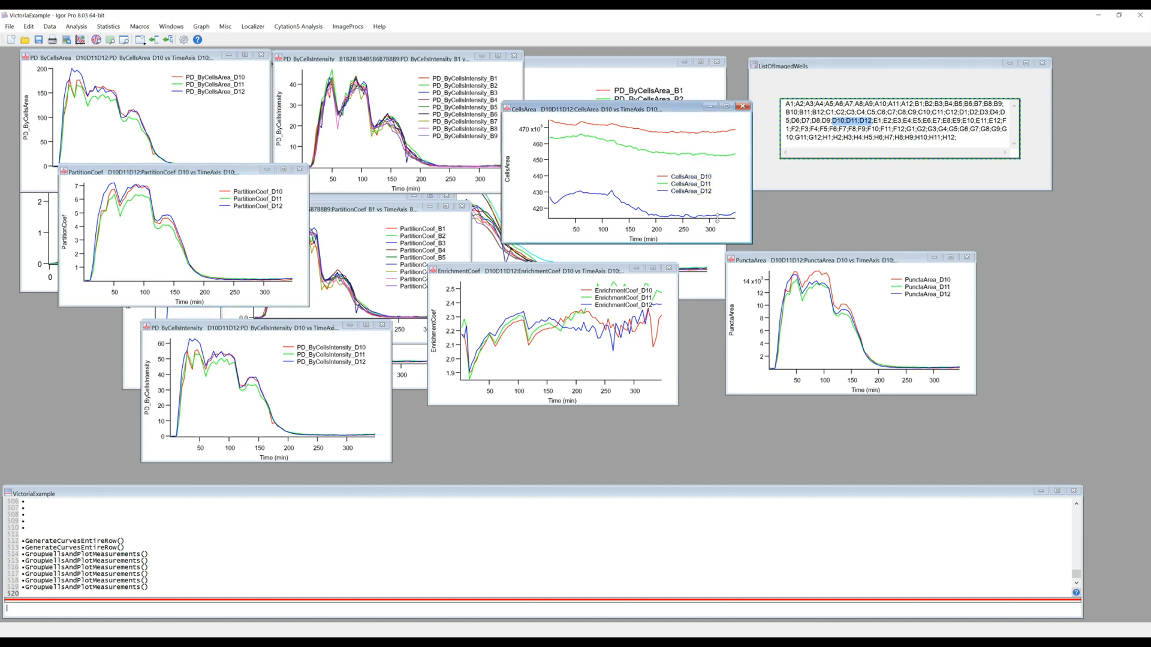
left_click_drag(638, 298, 523, 298)
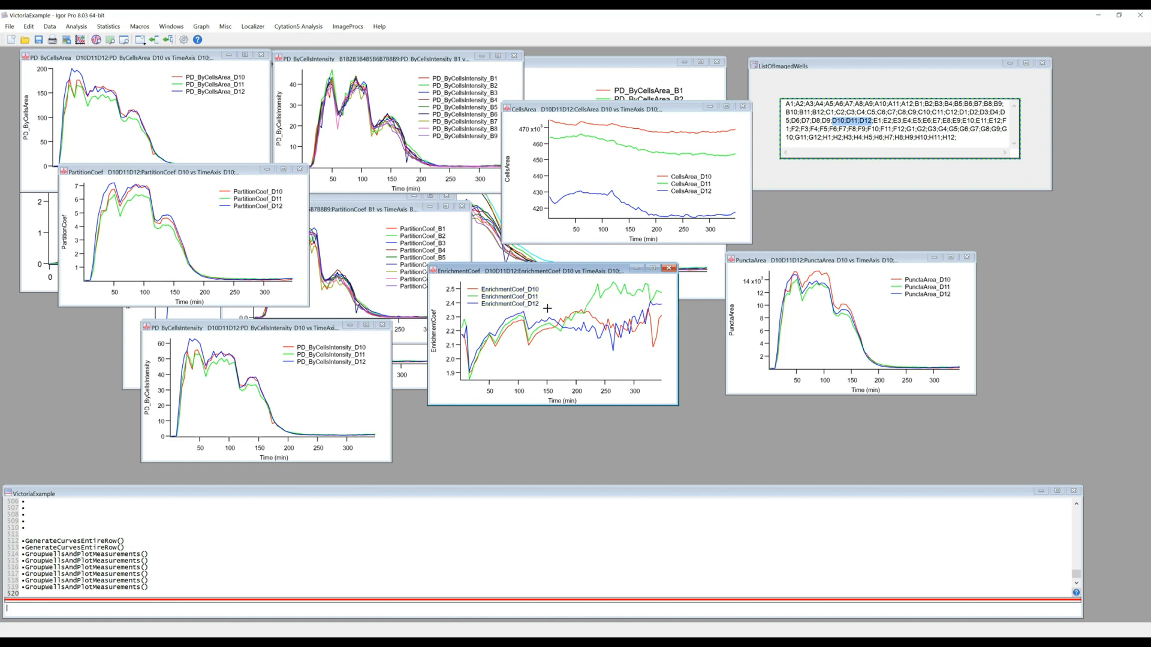
left_click_drag(599, 271, 616, 293)
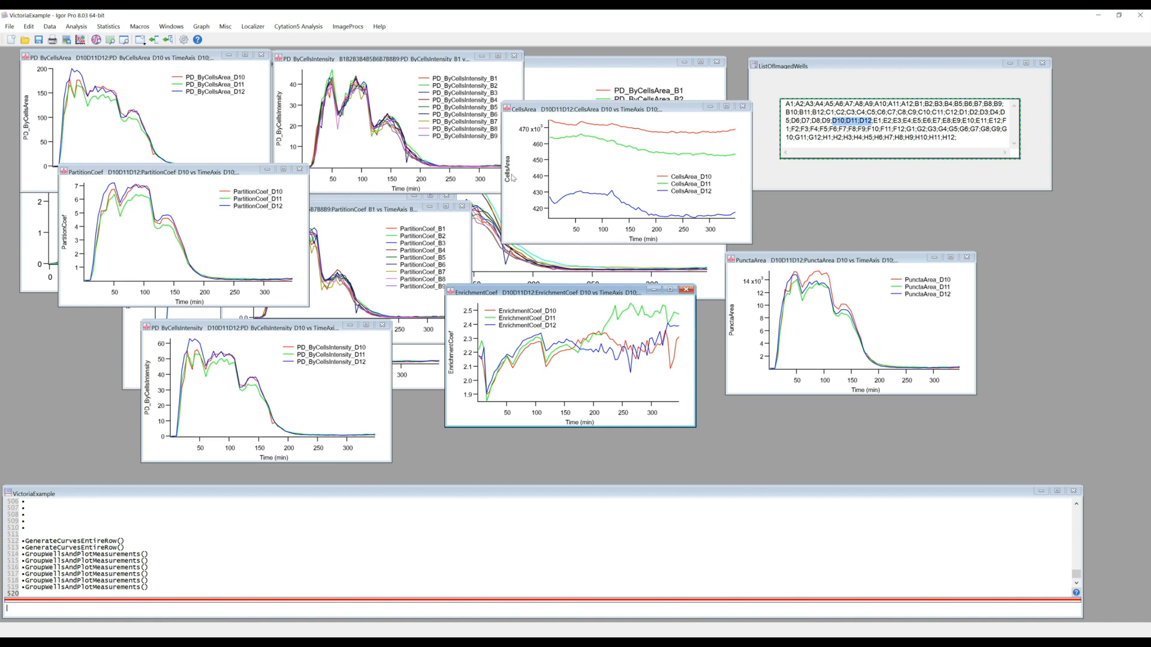
Step: Bring the D10–D12 CellsArea graph over the B-well graphs and enlarge it to about twice its size for closer inspection
left_click_drag(609, 111, 431, 82)
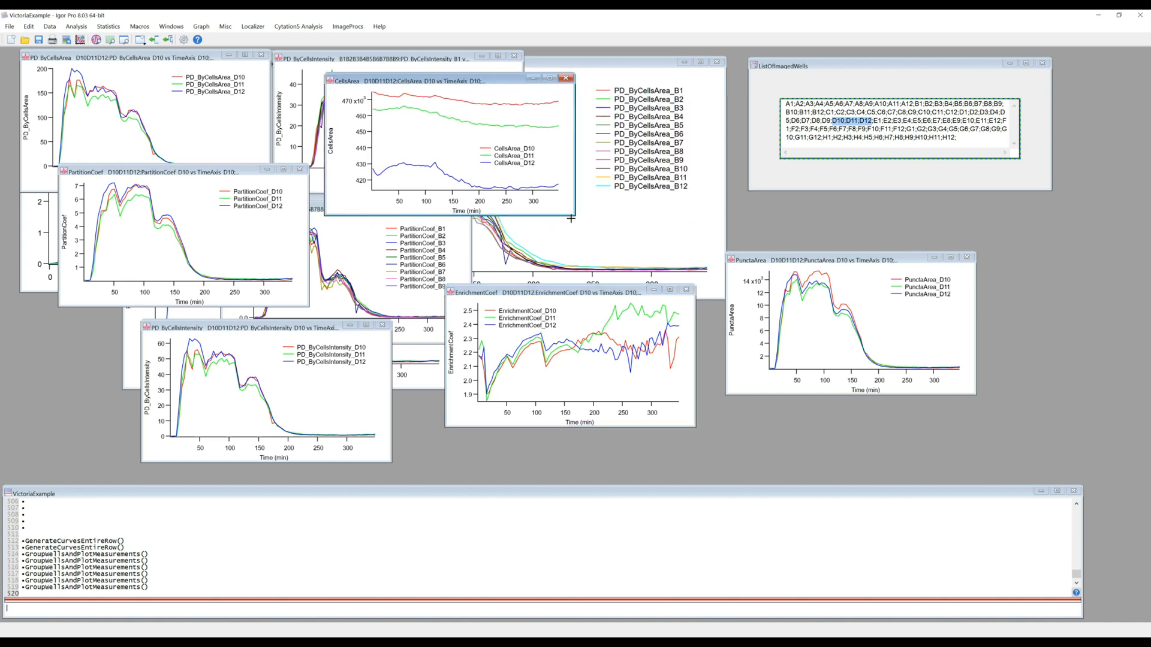
left_click_drag(574, 215, 844, 378)
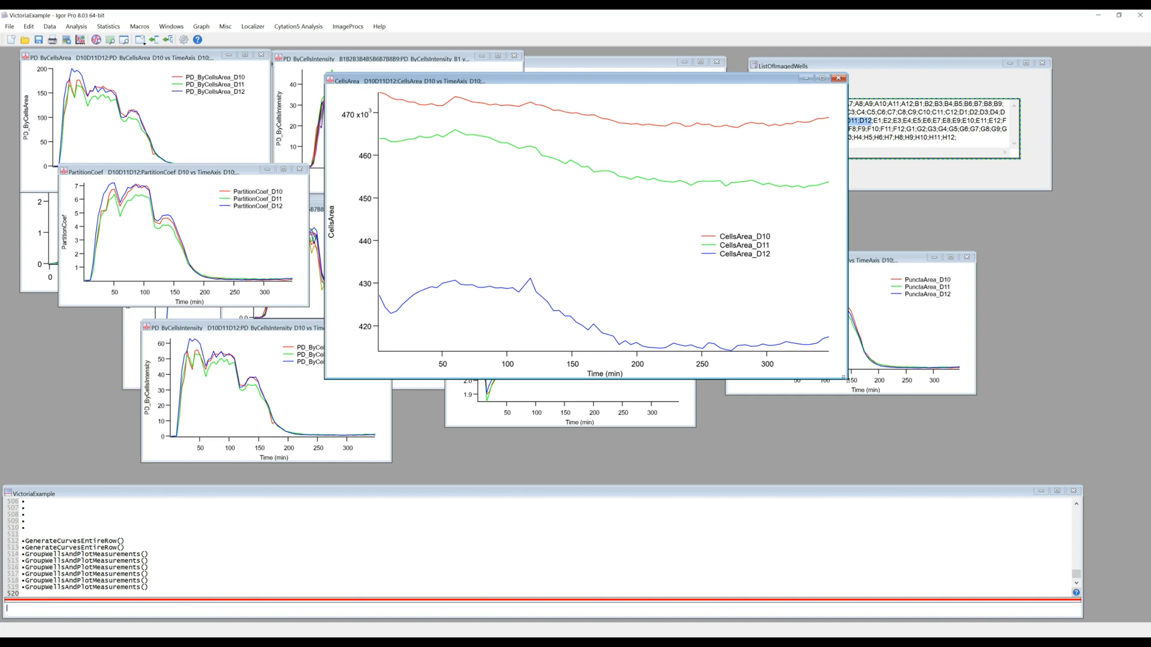
left_click_drag(617, 80, 538, 77)
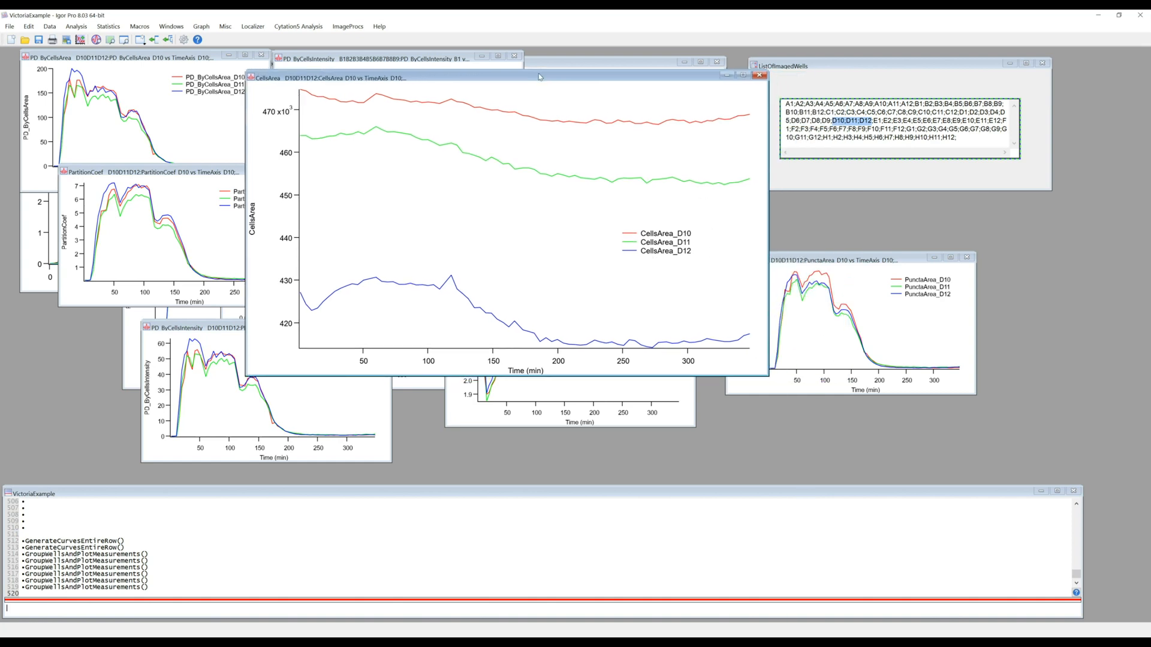
left_click_drag(539, 77, 480, 86)
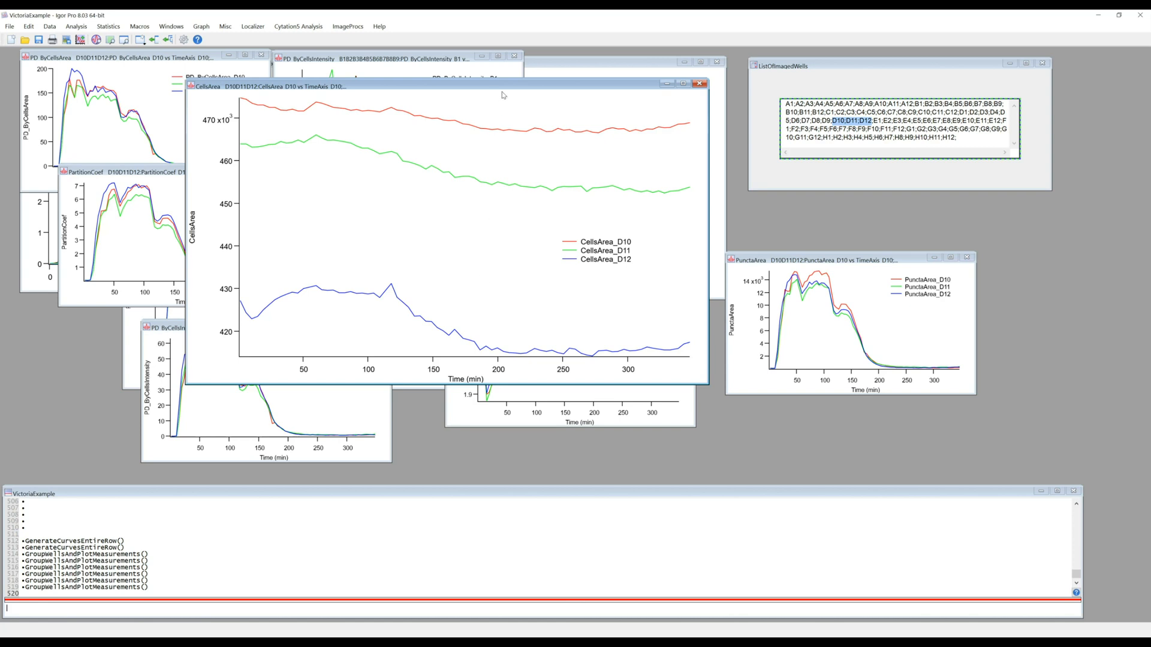
left_click_drag(508, 90, 490, 87)
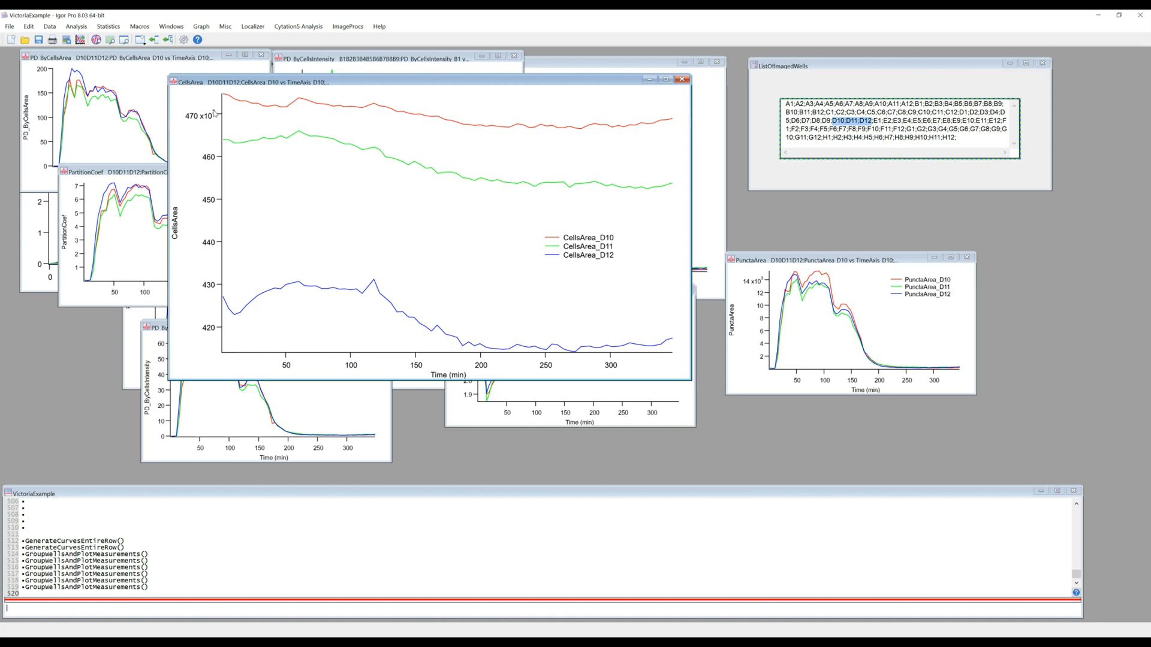
Step: Set the minimum of the CellsArea graph's left axis to 0
double_click(208, 160)
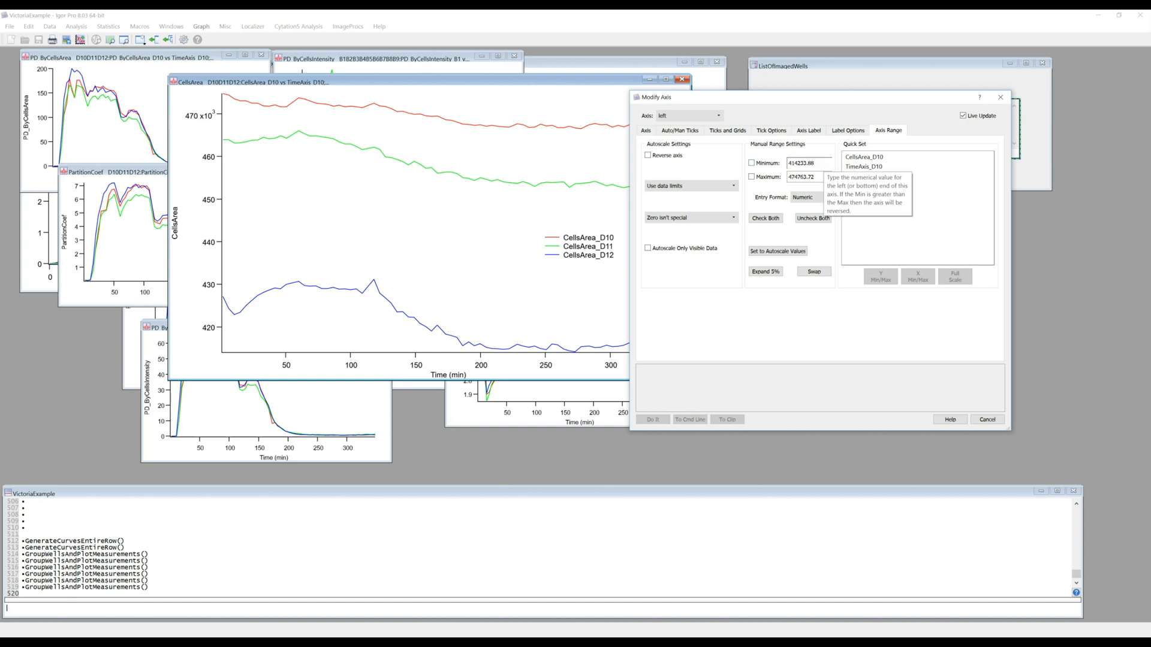
left_click_drag(820, 163, 756, 165)
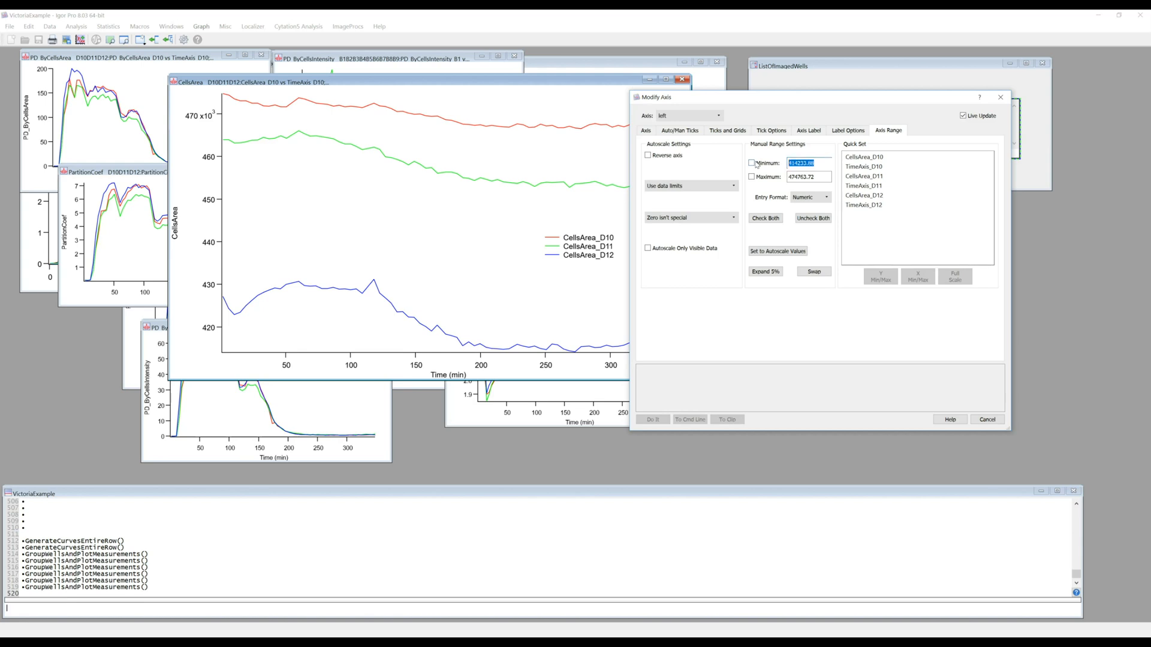
type("0")
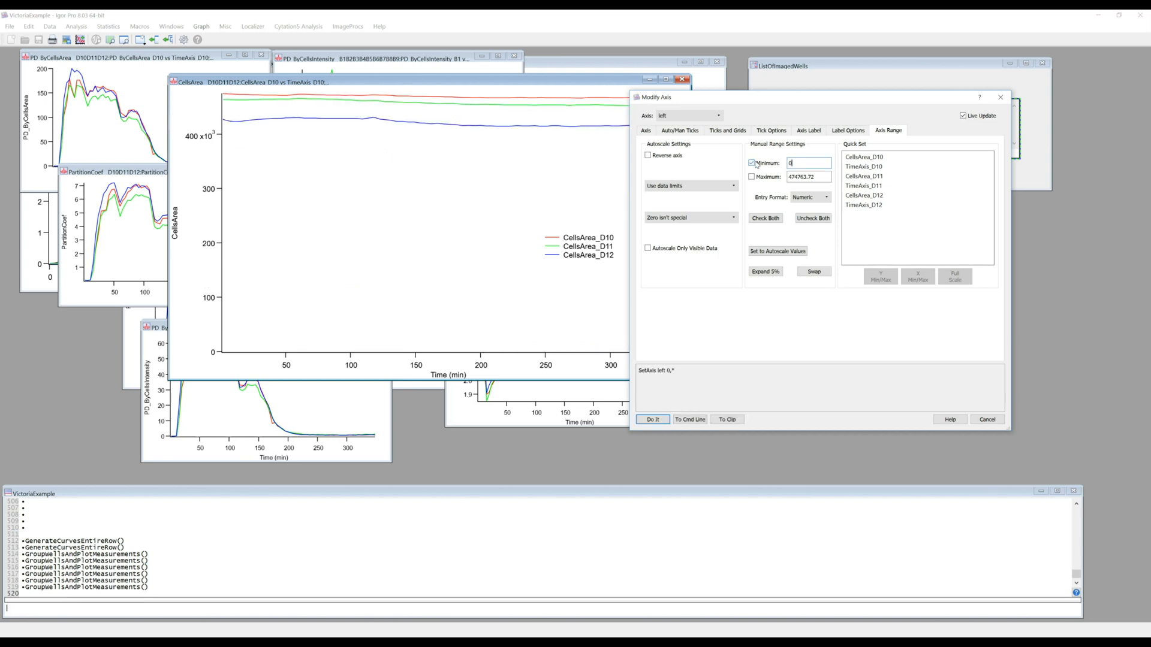
left_click(653, 420)
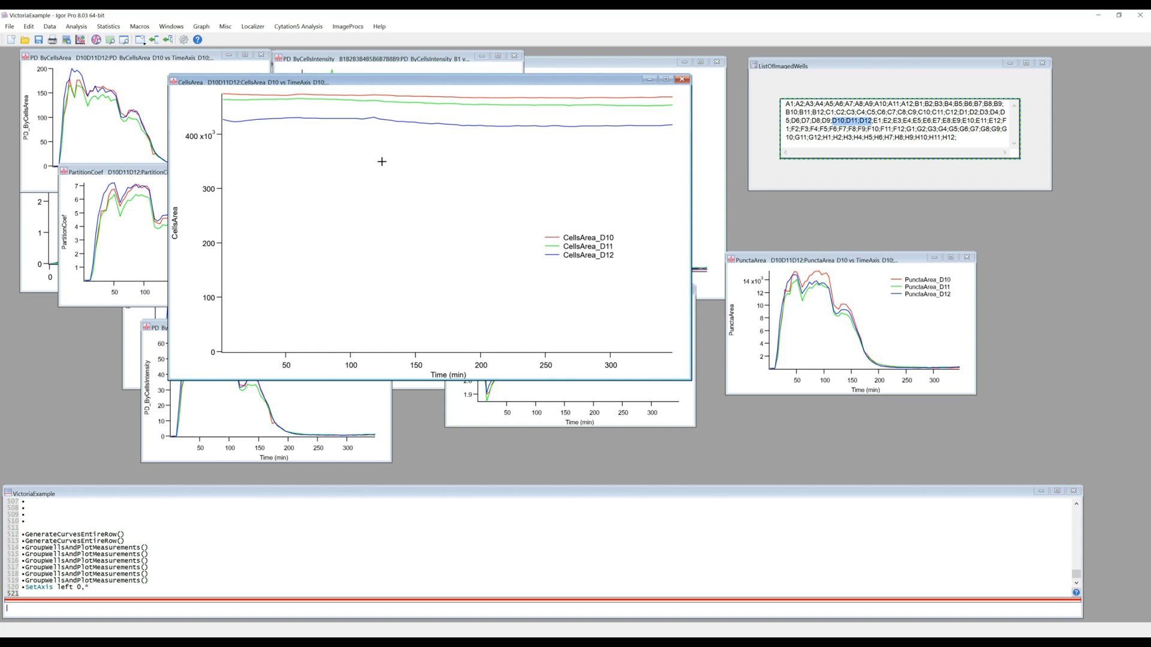
Step: Shrink the D10–D12 CellsArea graph, and close it without saving a recreation macro
left_click_drag(684, 375, 489, 256)
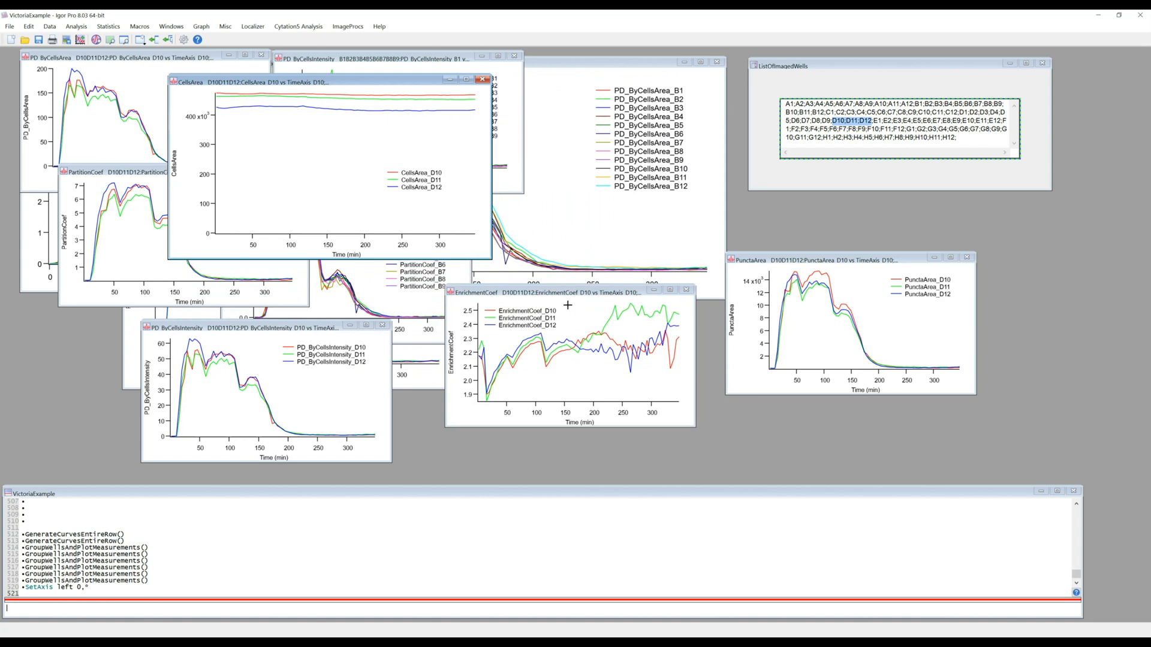
left_click(482, 80)
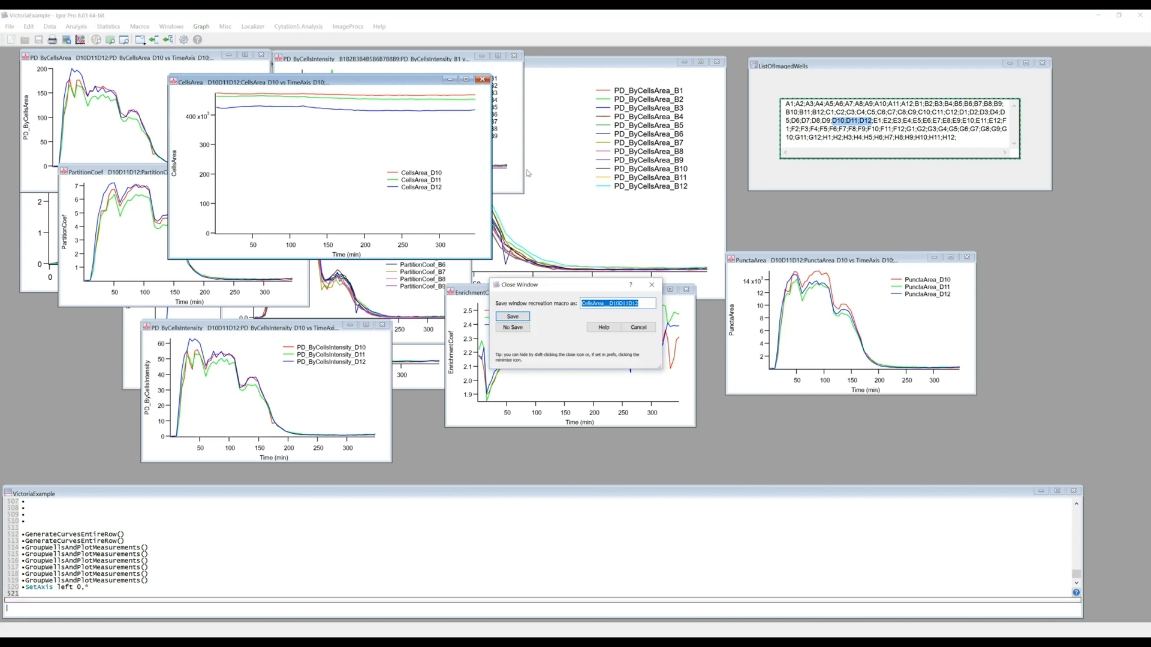
left_click(512, 328)
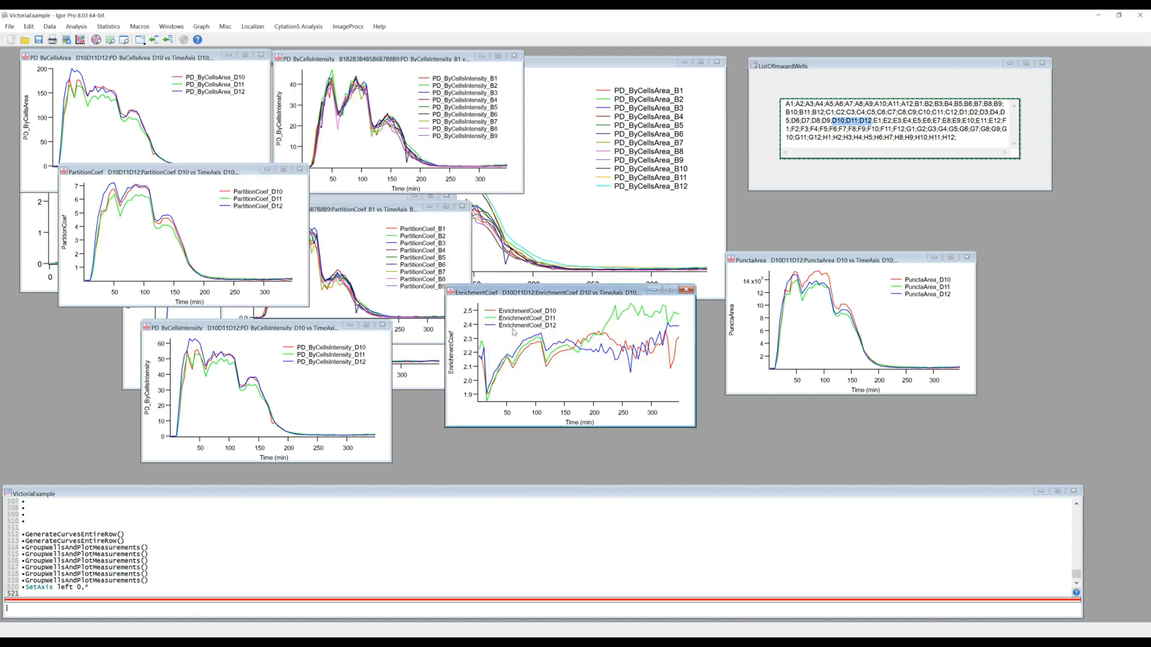
Step: Move the D10–D12 EnrichmentCoef graph up among the other graphs and enlarge it to examine its curves
left_click_drag(580, 291, 466, 74)
left_click_drag(577, 216, 736, 304)
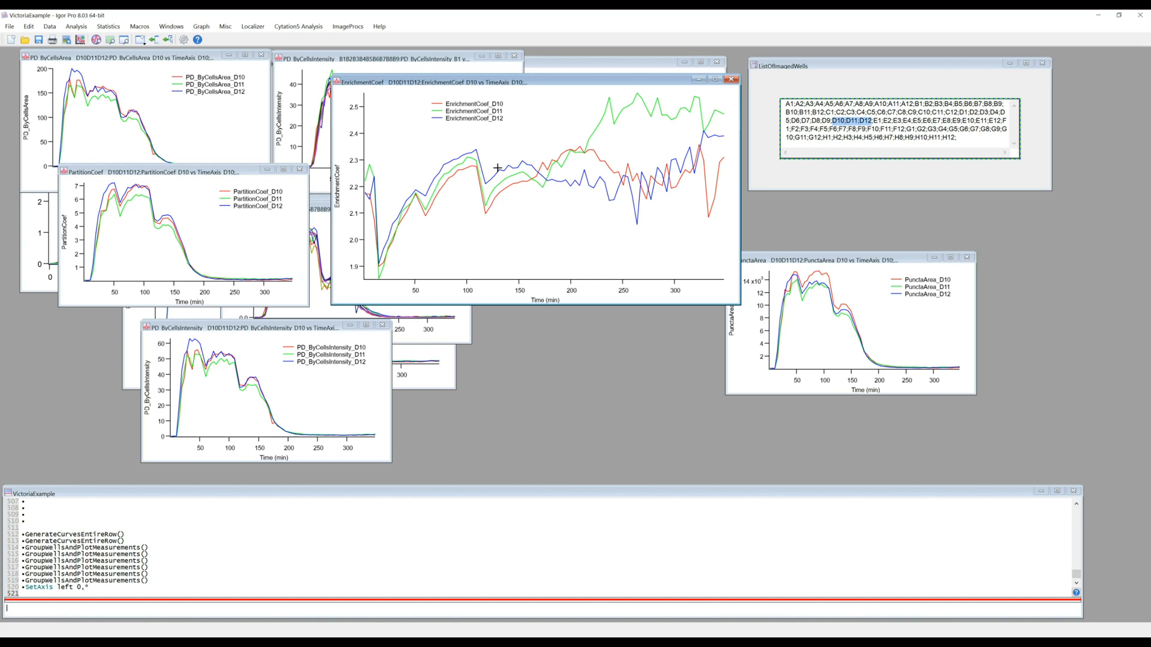
left_click_drag(649, 85, 604, 101)
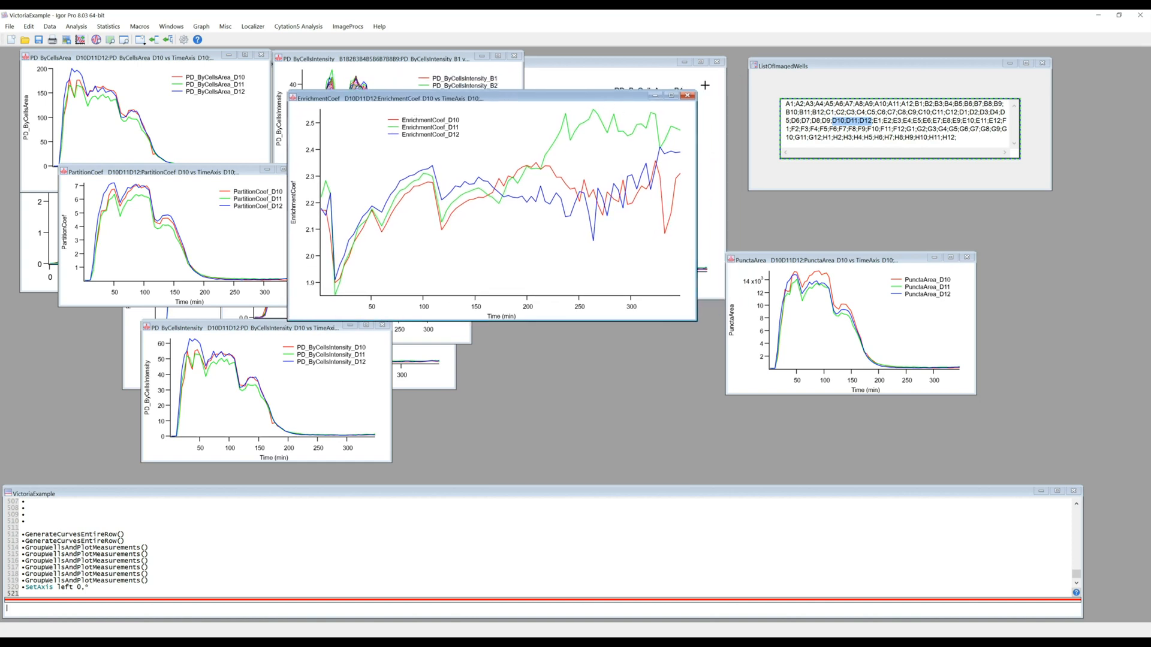
Step: Close the enlarged D10–D12 EnrichmentCoef graph
left_click(687, 95)
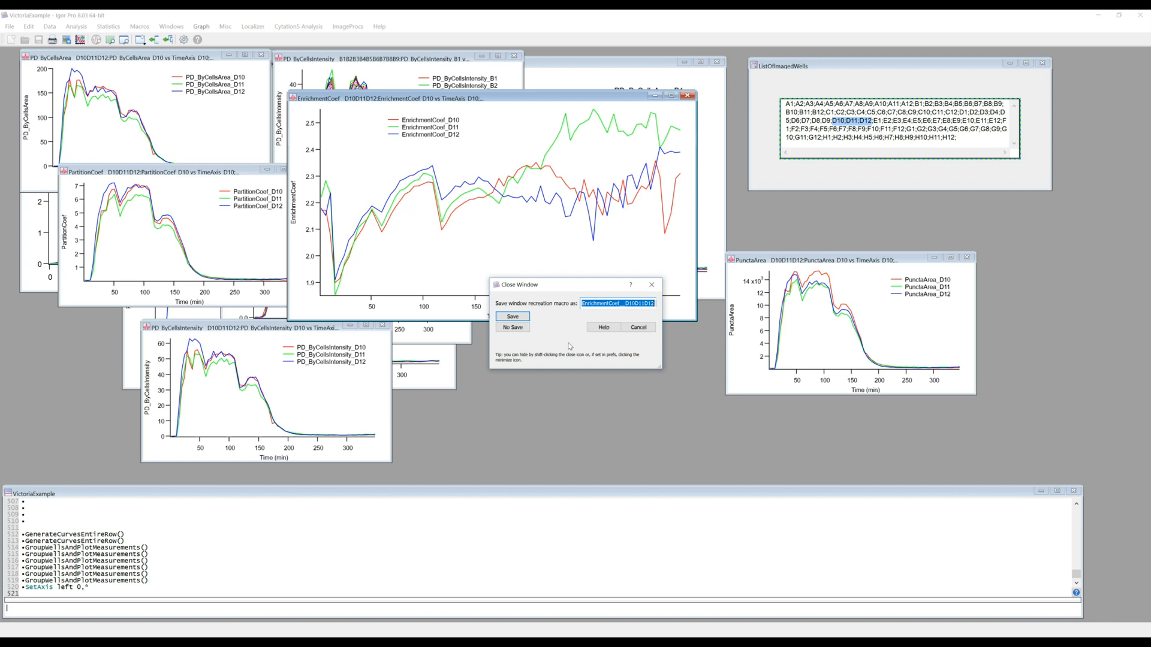
left_click(639, 328)
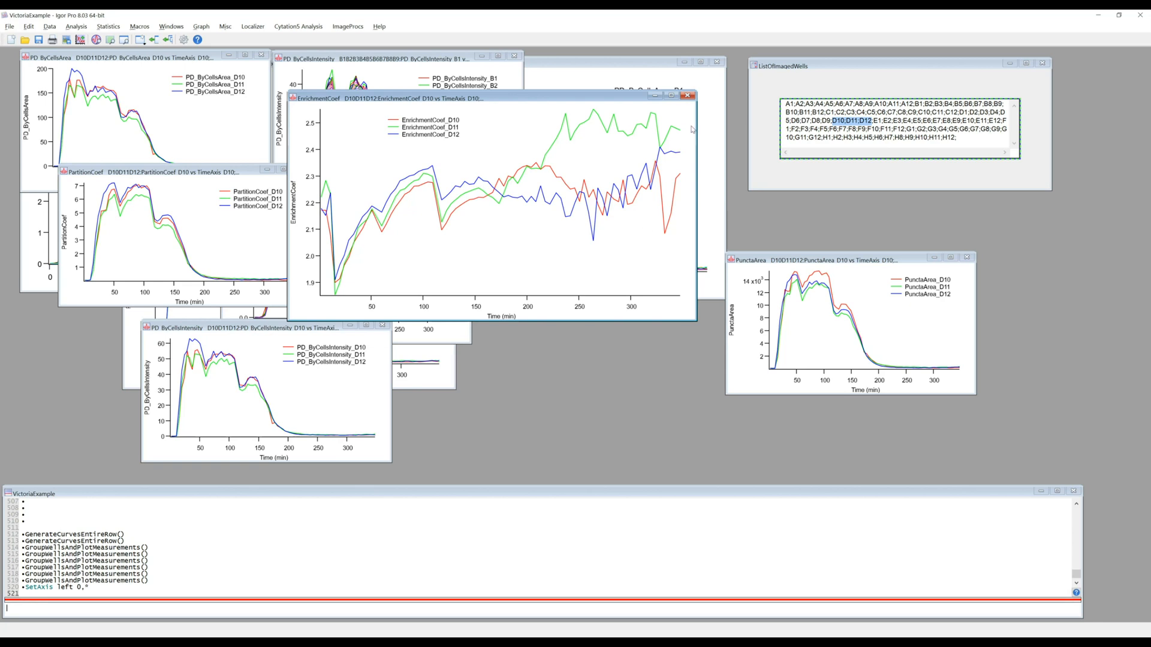
left_click(687, 95)
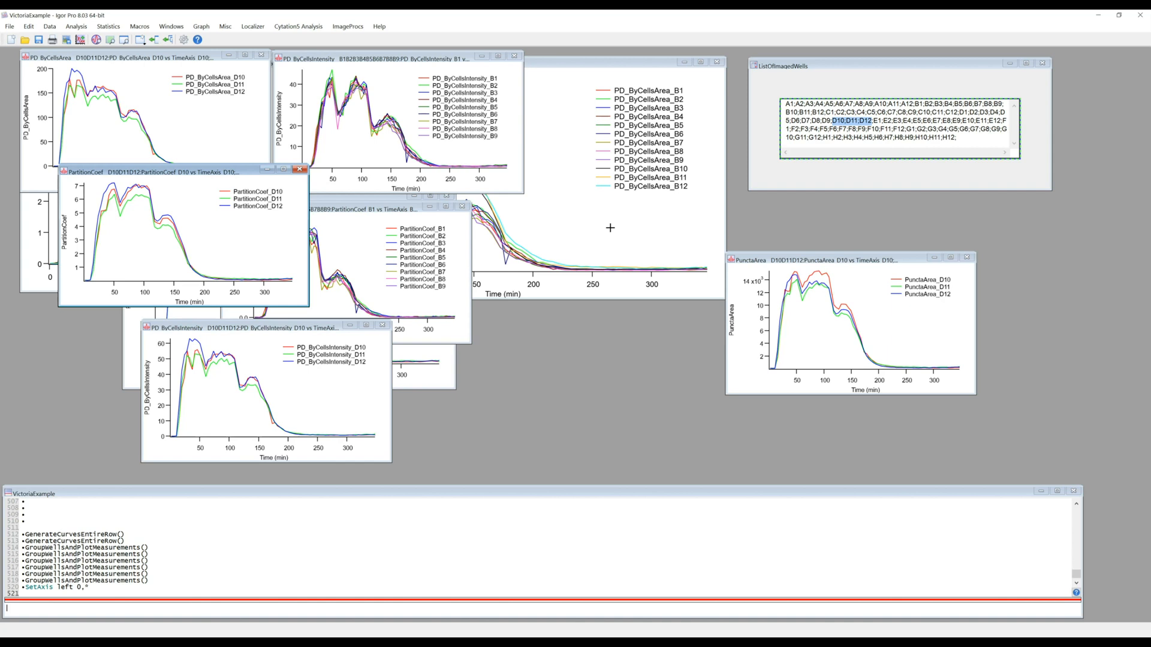
Step: Move the D10–D12 PartitionCoef graph beside the B1–B9 PartitionCoef graph to compare them, and close the D10–D12 one
left_click_drag(205, 173, 574, 279)
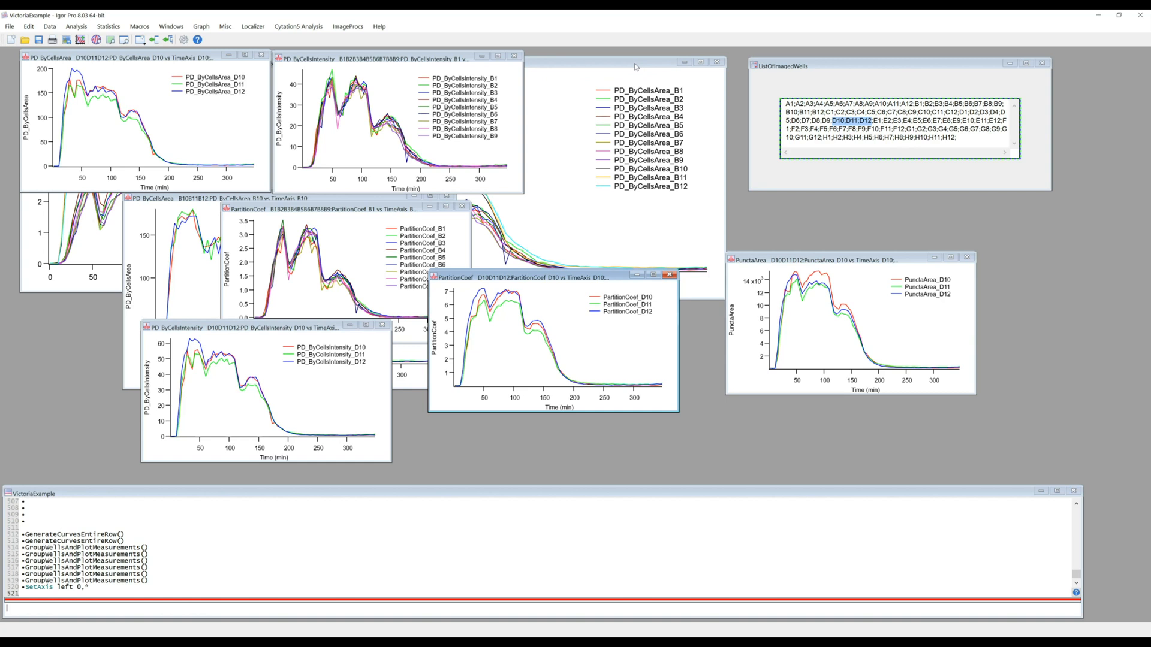
left_click_drag(594, 277, 571, 242)
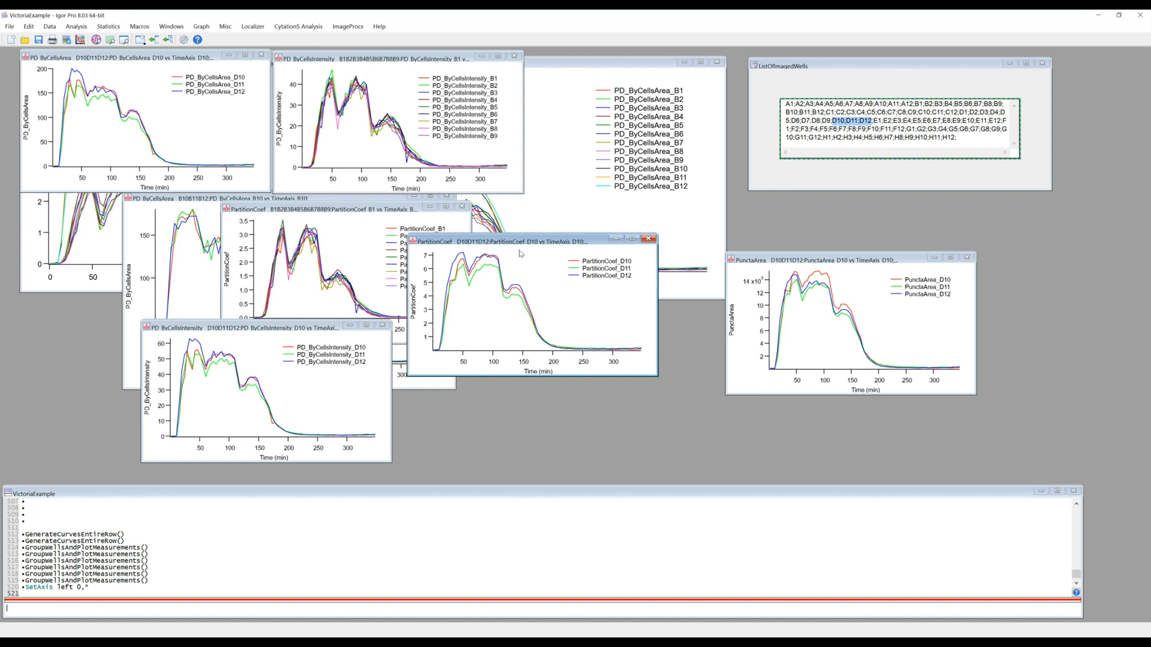
left_click(648, 239)
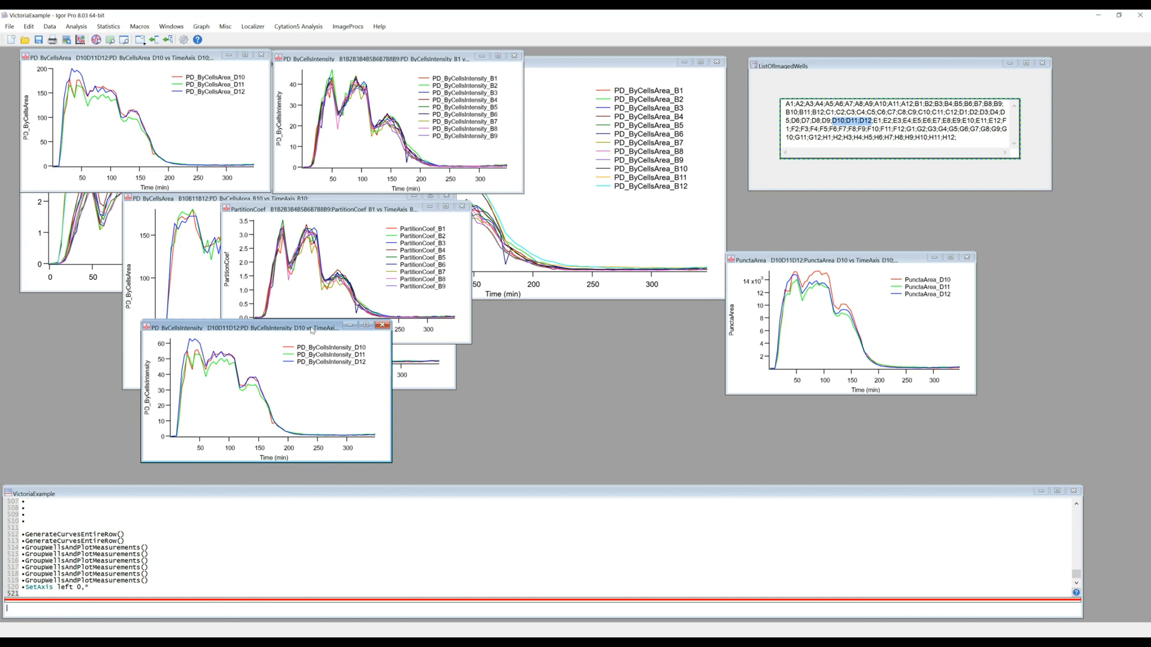
Step: Close the PD_ByCellsIntensity graphs for D10–D12 and B1–B9 and the D10–D12 PunctaArea graph
left_click(382, 325)
left_click(514, 56)
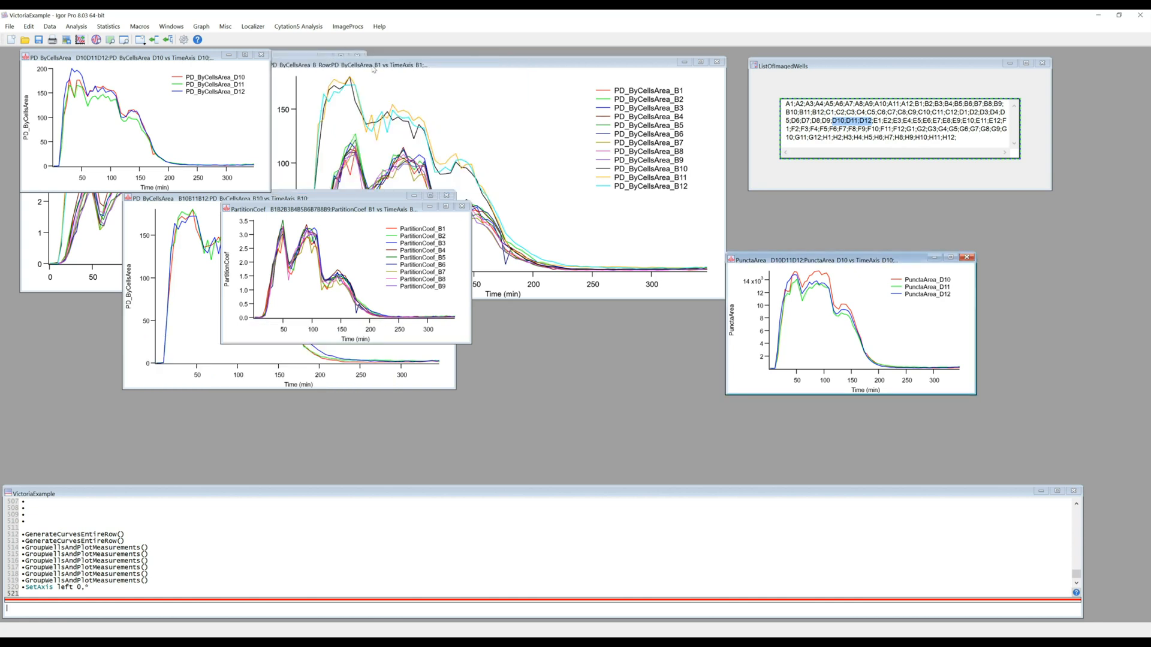
left_click(966, 257)
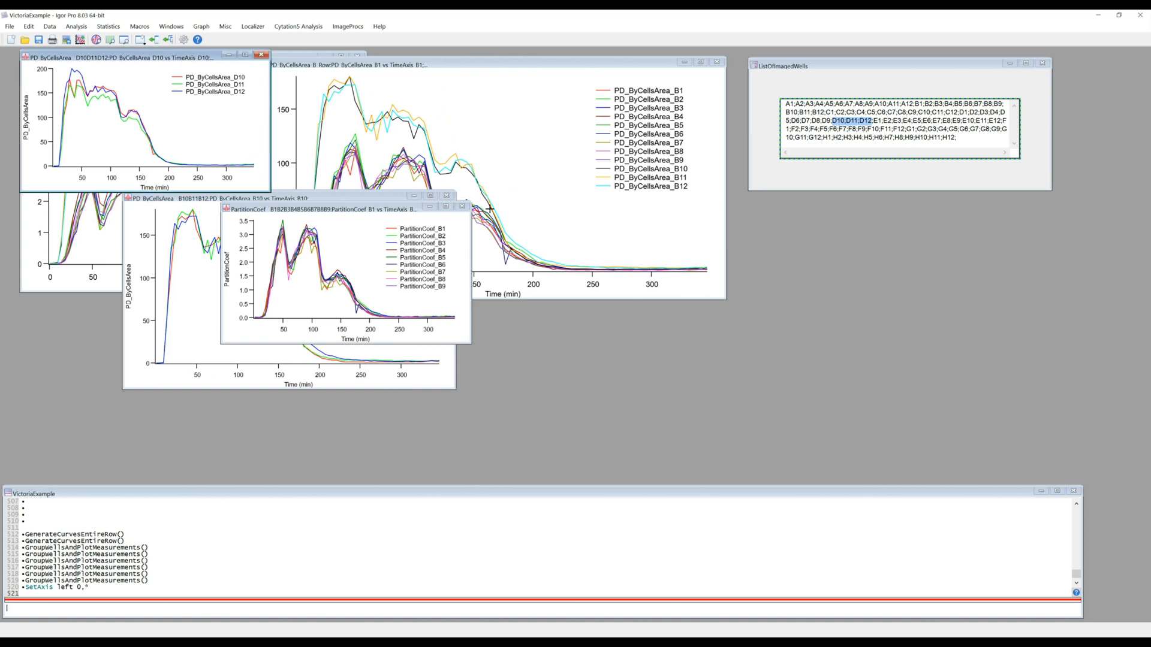
Step: Close the B1–B9 PartitionCoef graph and move the B10–B12 PD_ByCellsArea graph away from the D10–D12 graph
left_click(461, 207)
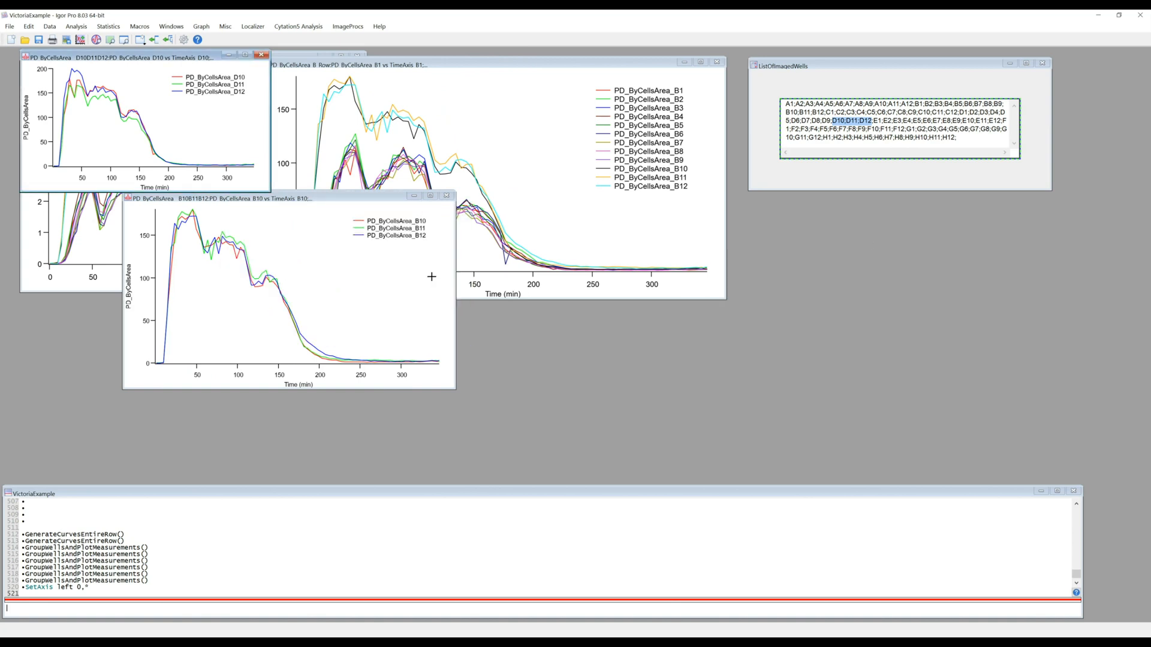
left_click_drag(376, 201, 587, 184)
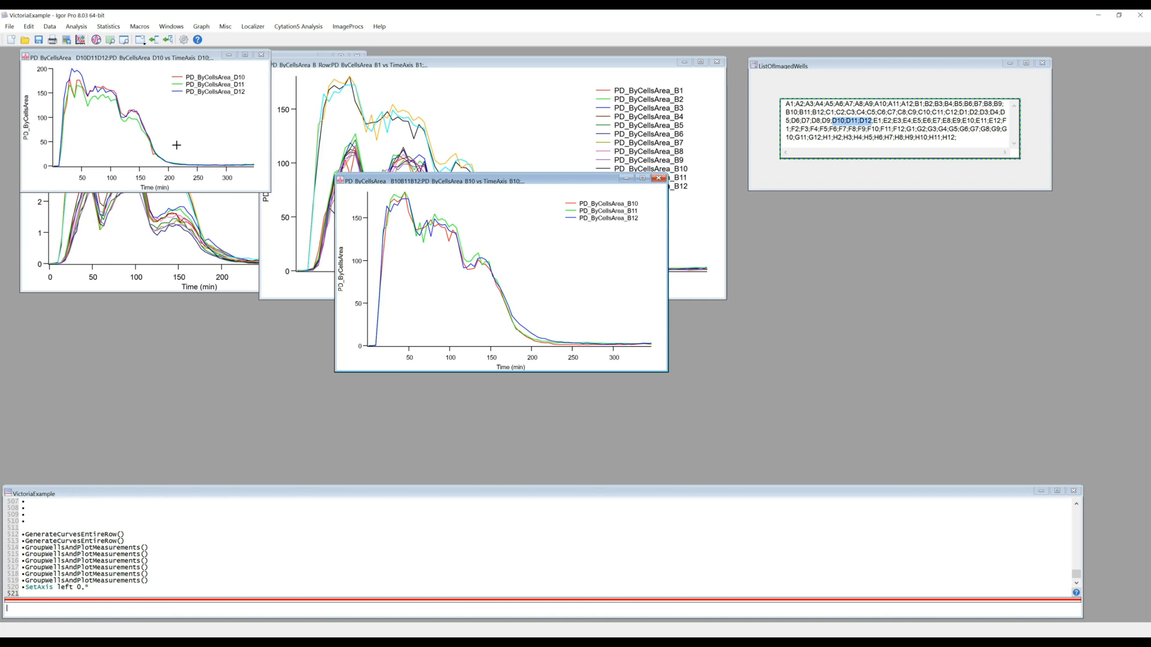
Step: Open the Window Browser, enlarge it to fit all window thumbnails, and inspect the Table0 and ListOfImagedWells entries
left_click(125, 40)
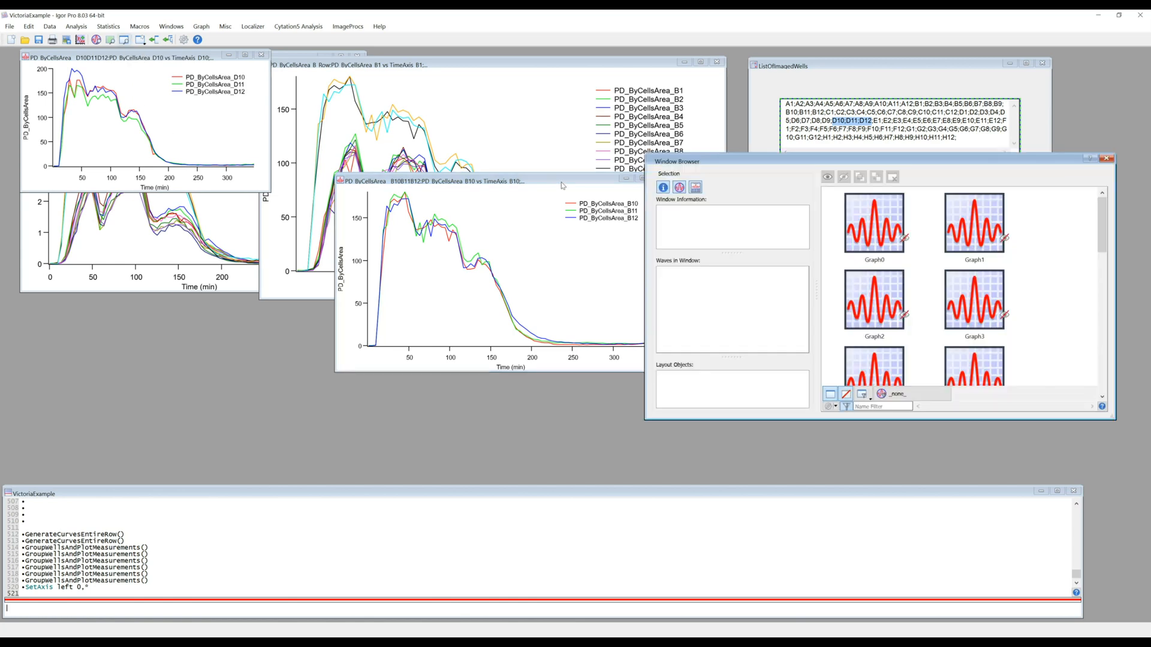
left_click_drag(780, 162, 366, 73)
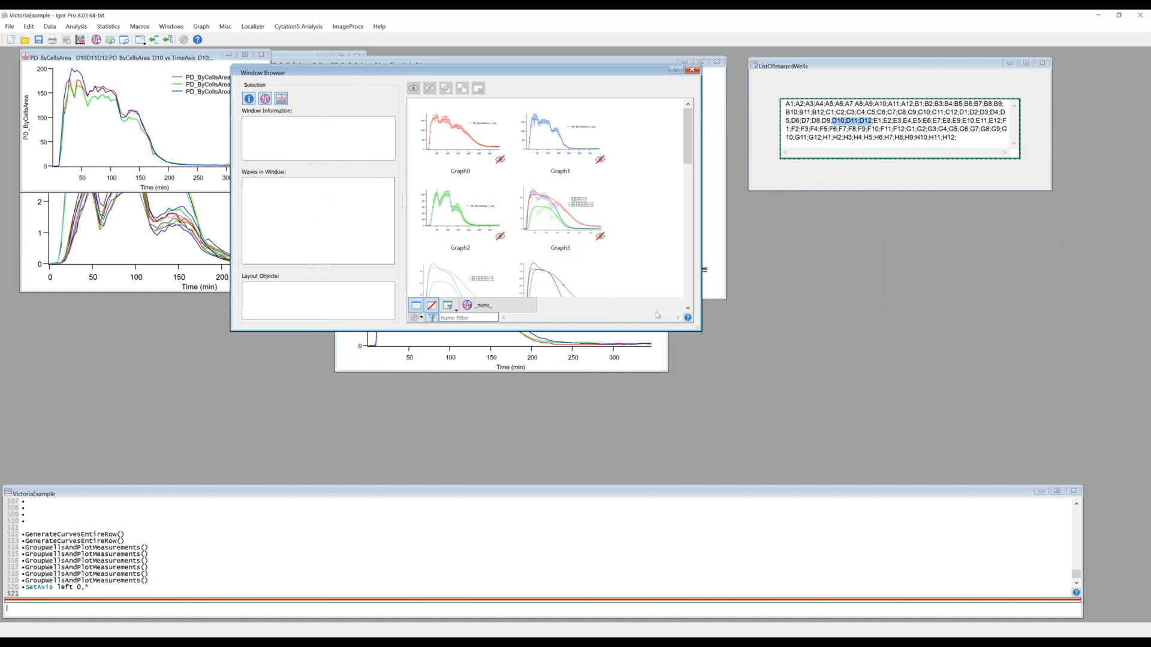
left_click_drag(699, 329, 1066, 458)
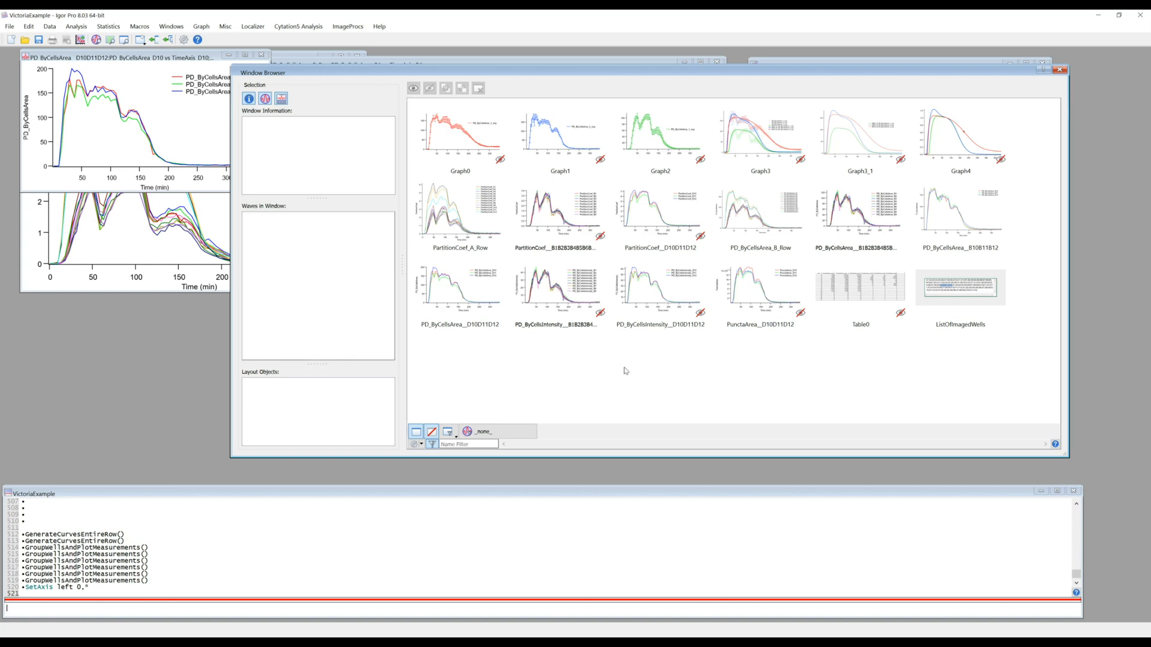
left_click(842, 300)
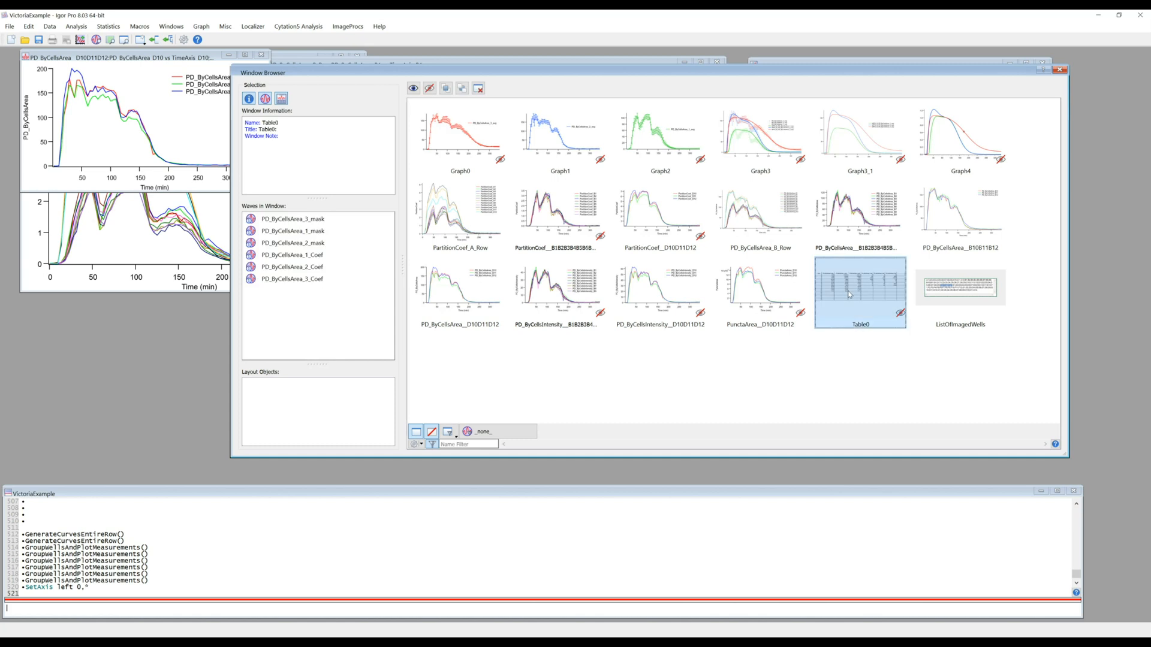
left_click(967, 303)
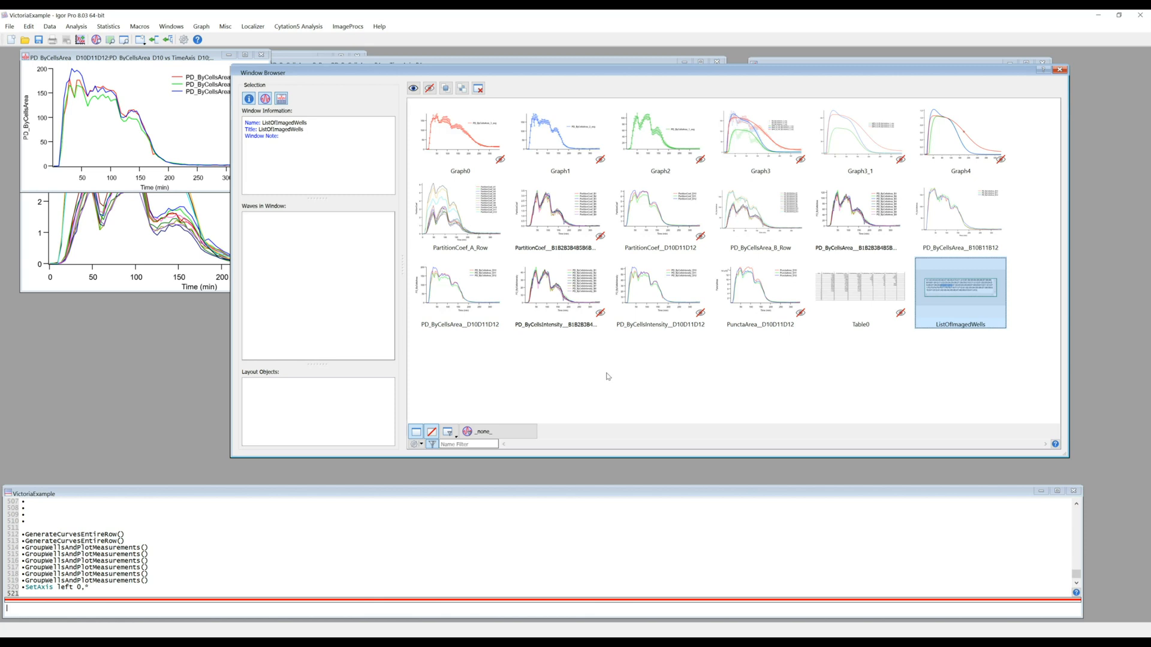
Step: Hide the PartitionCoef_A_Row graph and the D10–D12 PD_ByCellsArea graph together from the Window Browser
left_click(451, 214)
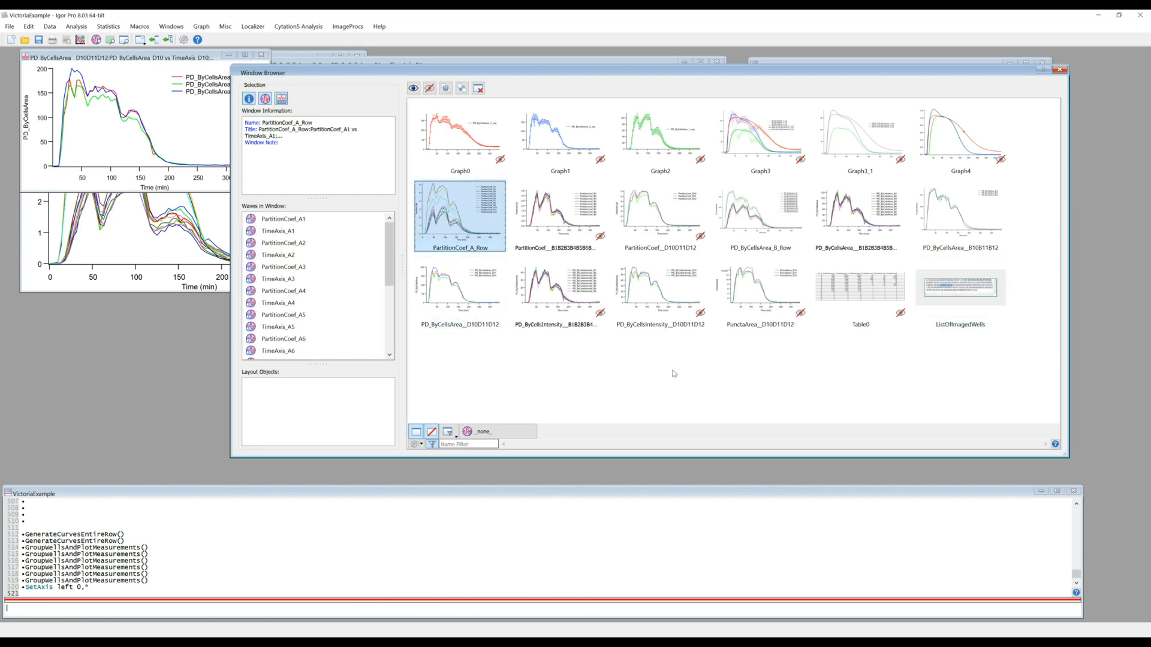
left_click(460, 293, "ctrl")
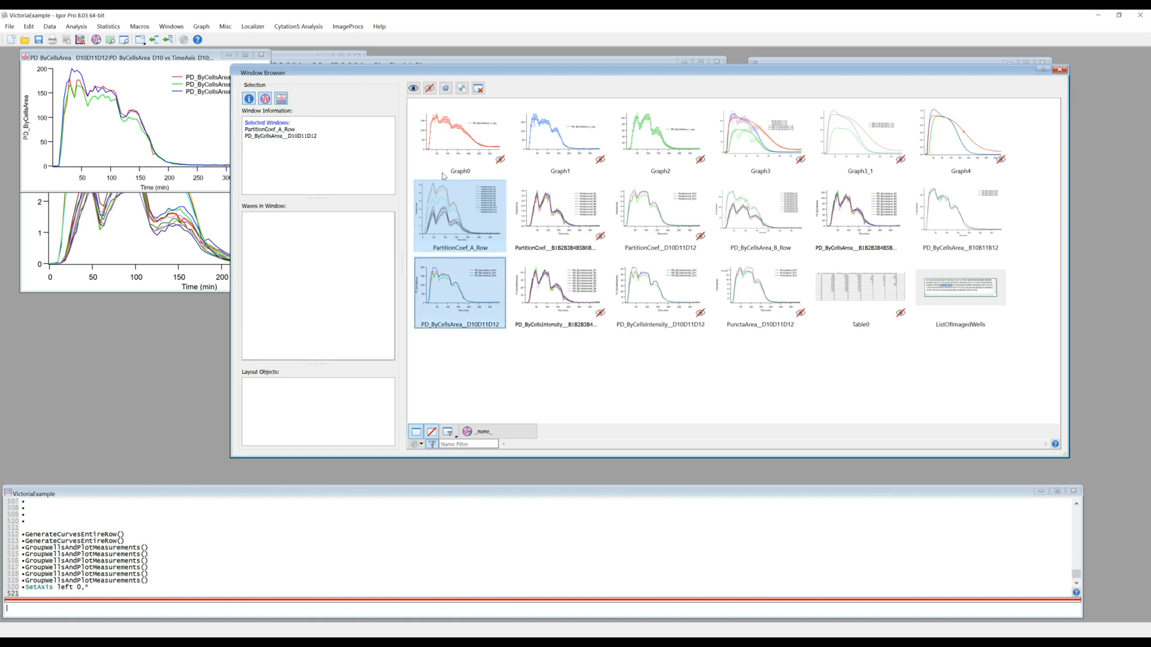
left_click(429, 89)
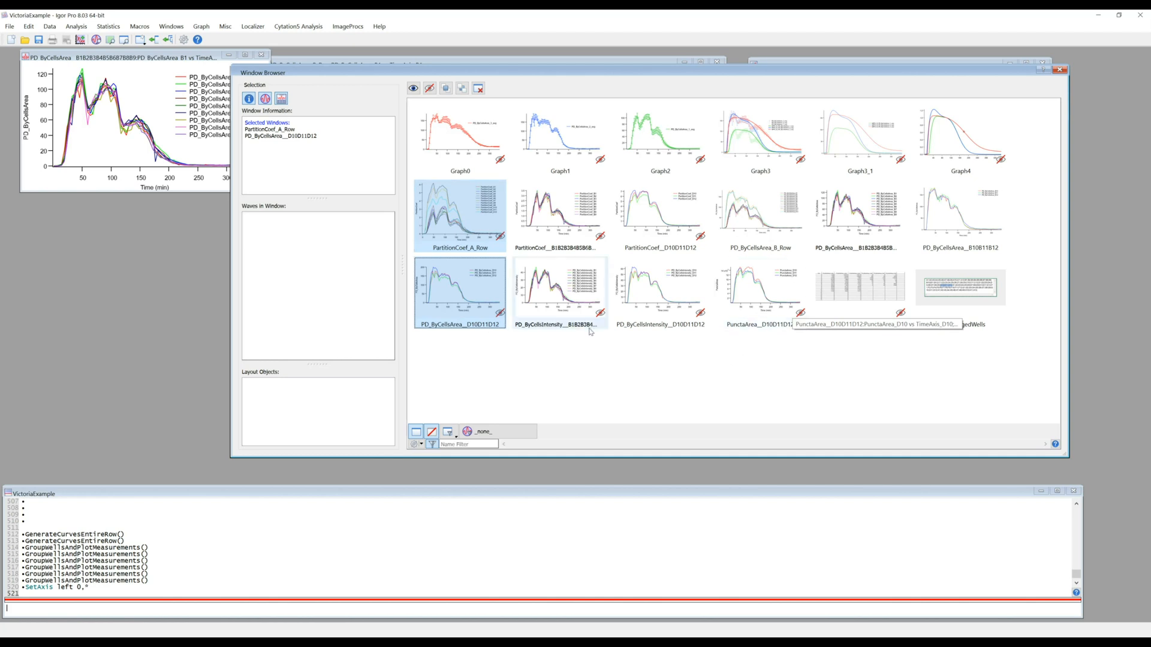
Step: Hide all the graphs, tables and panels listed in the Window Browser and clear the selection
left_click(556, 344)
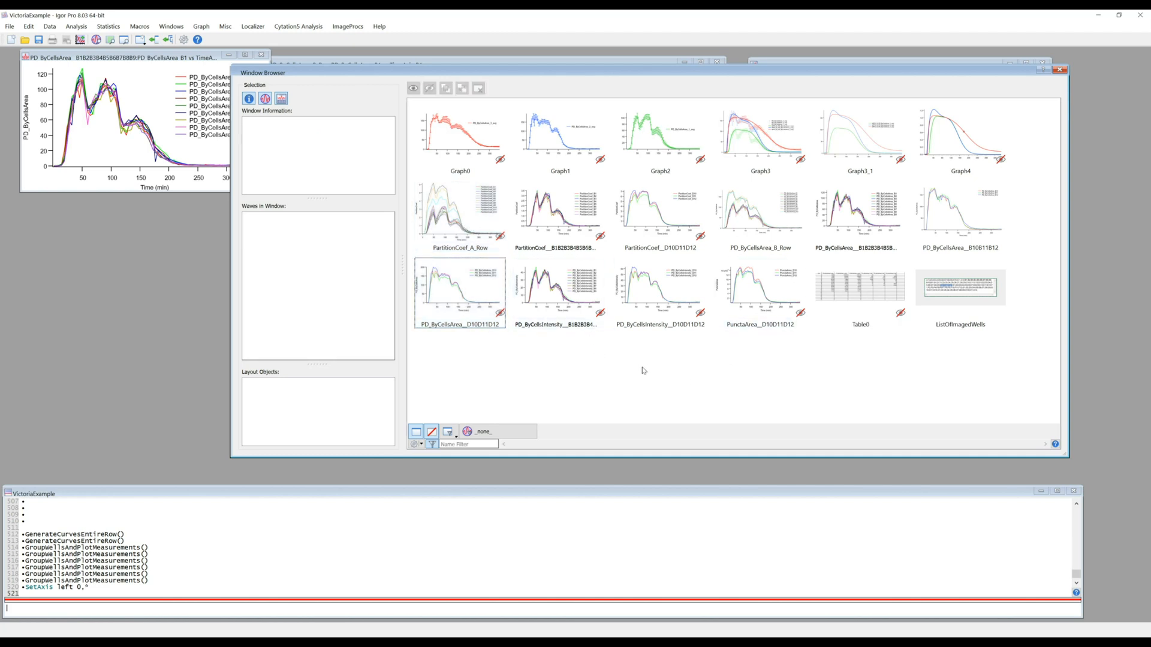
key("ctrl+a")
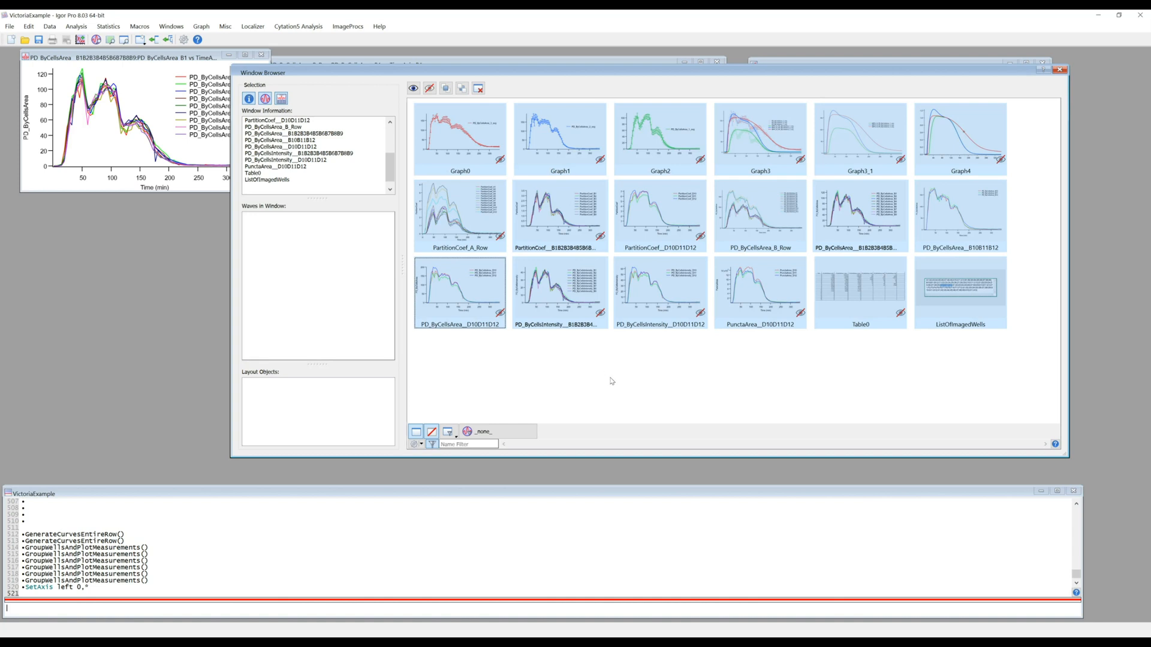
left_click(429, 89)
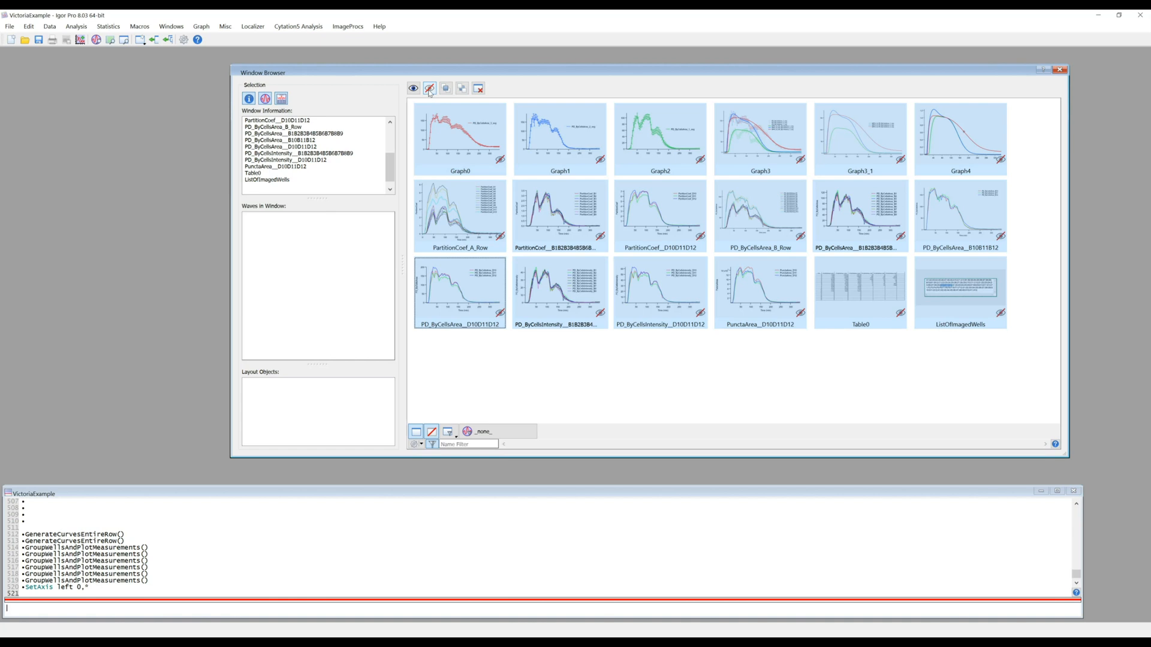
left_click(594, 390)
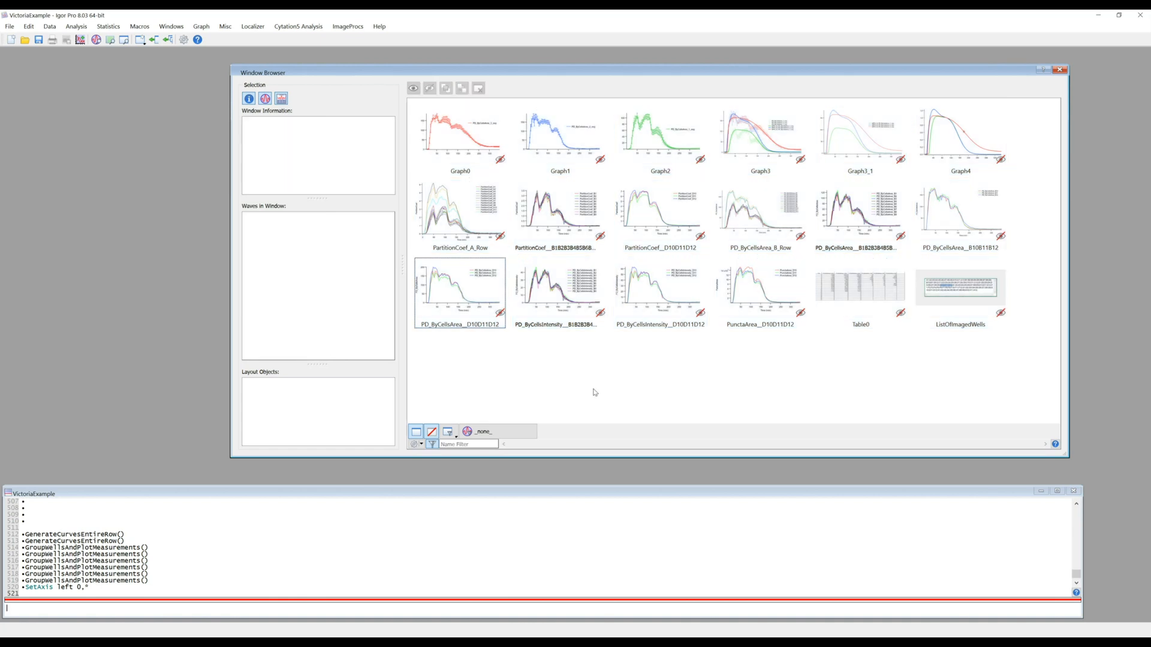
Step: Show only the PartitionCoef_A_Row graph again from the Window Browser
left_click(461, 220)
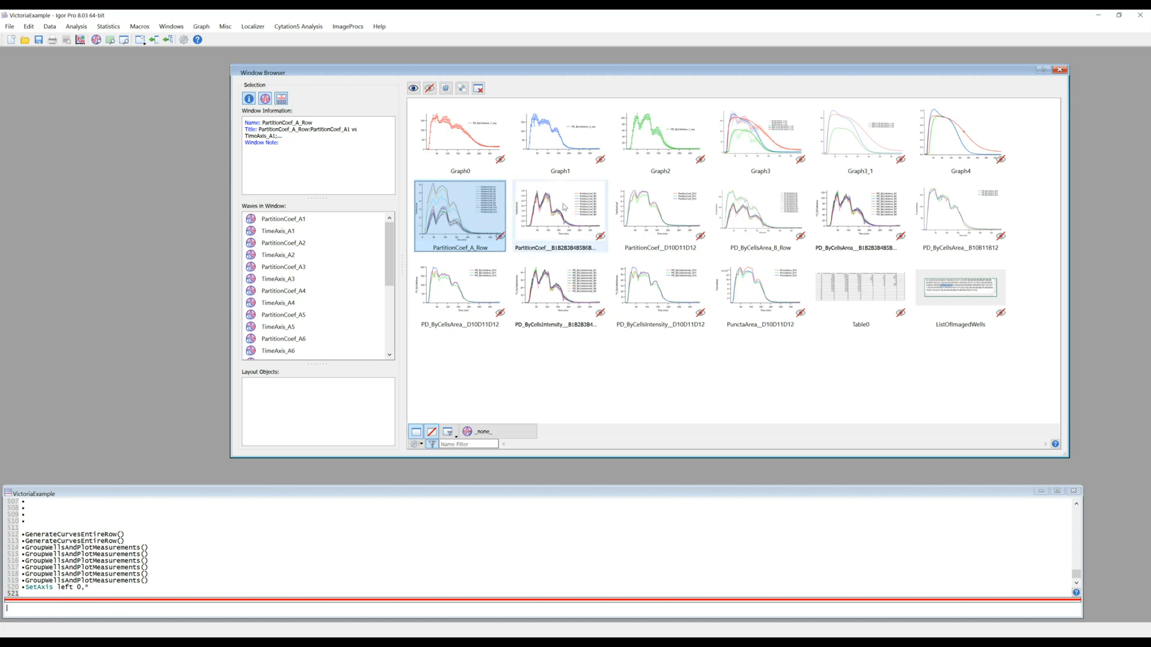
left_click(413, 89)
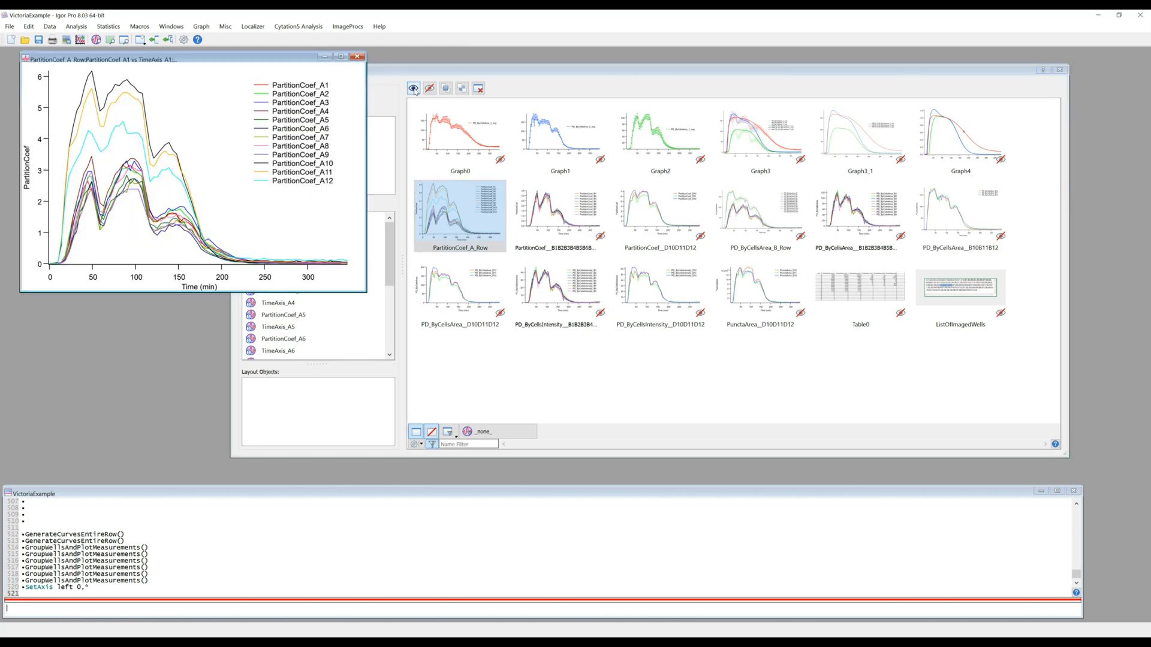
left_click(556, 375)
Step: Show the B1–B9 PartitionCoef and PD_ByCellsIntensity graphs and the B row and B10–B12 PD_ByCellsArea graphs, moving the intensity graph over the A row graph
left_click(554, 211)
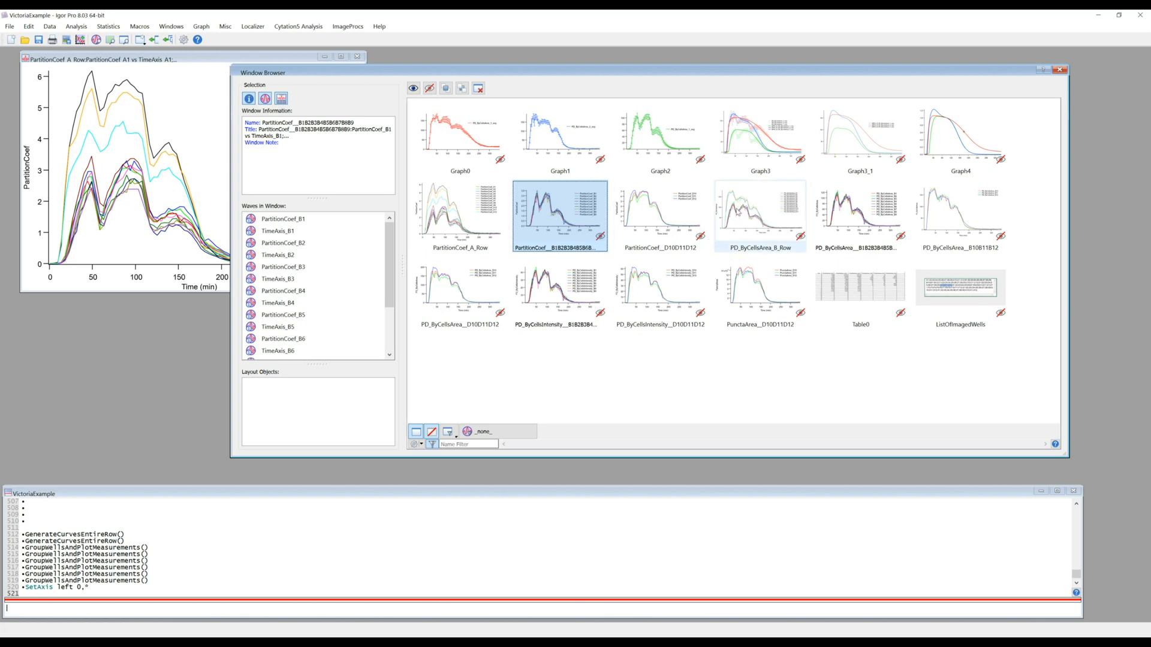
left_click(739, 213, "ctrl")
left_click(963, 217, "ctrl")
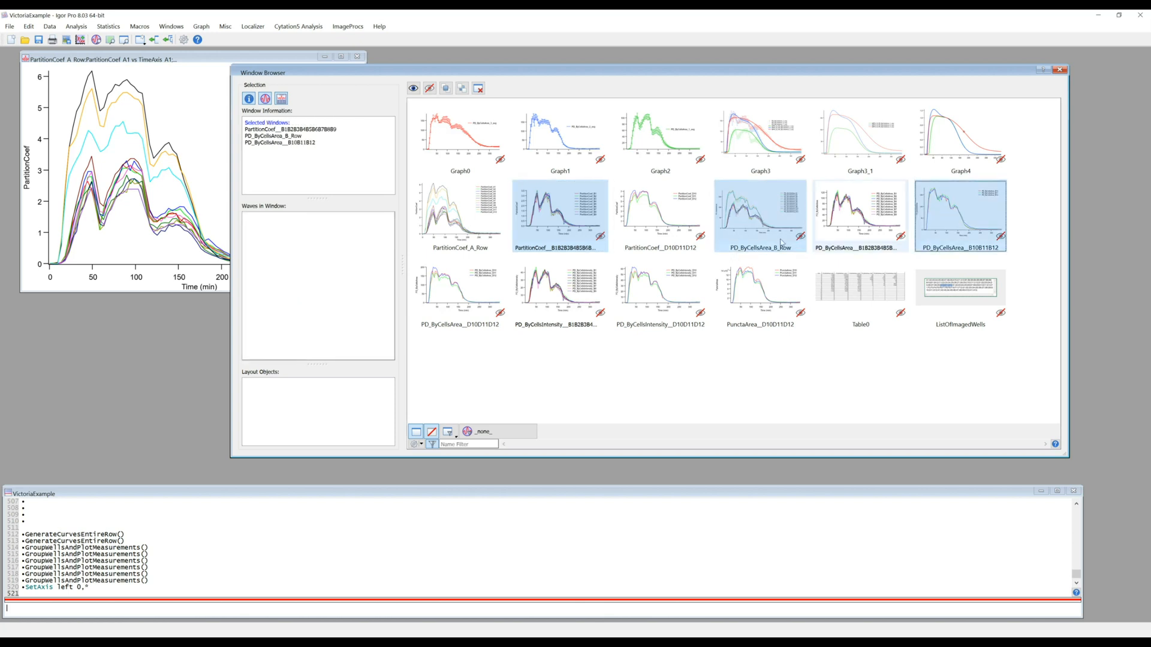
left_click(565, 293, "ctrl")
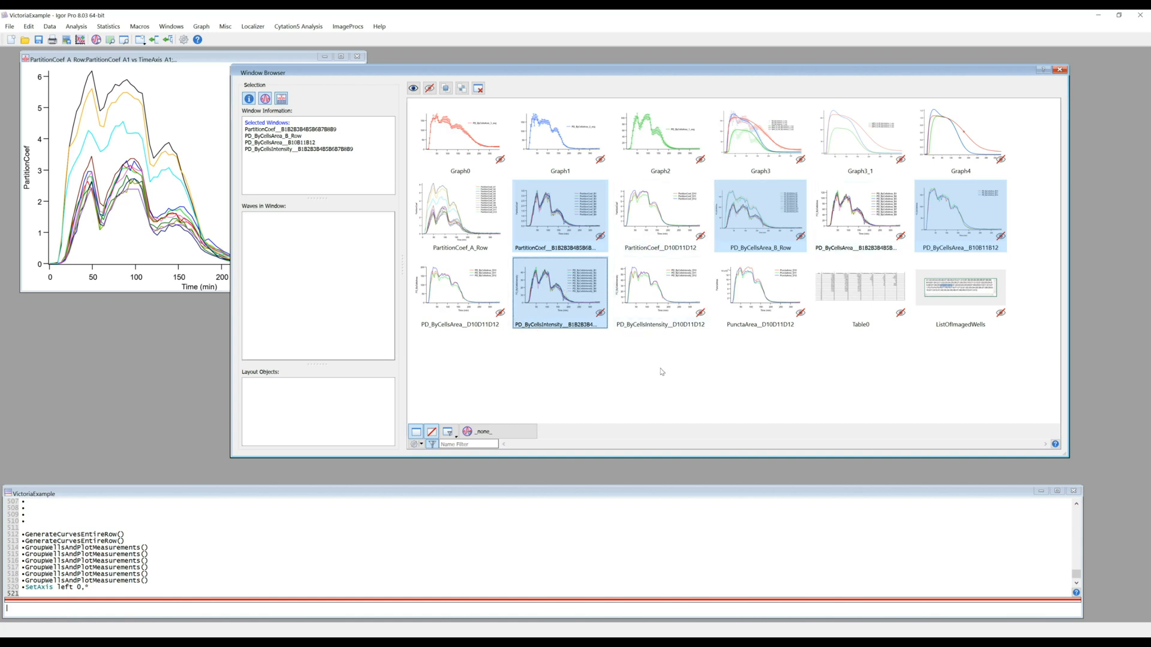
left_click(413, 88)
left_click_drag(473, 58, 310, 103)
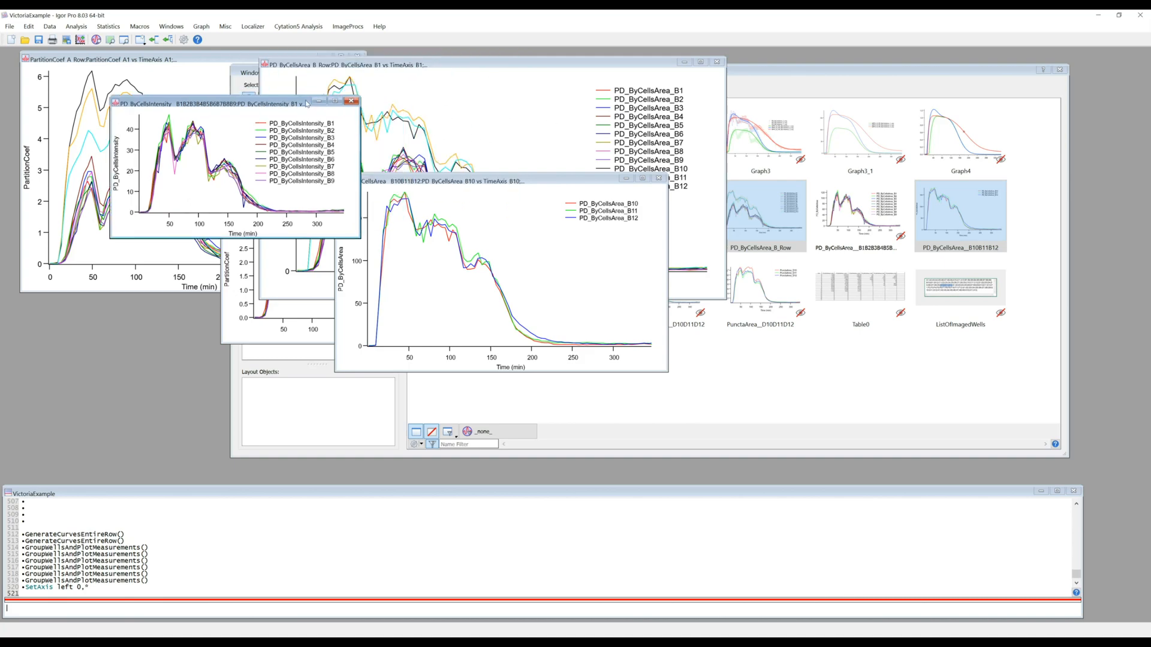